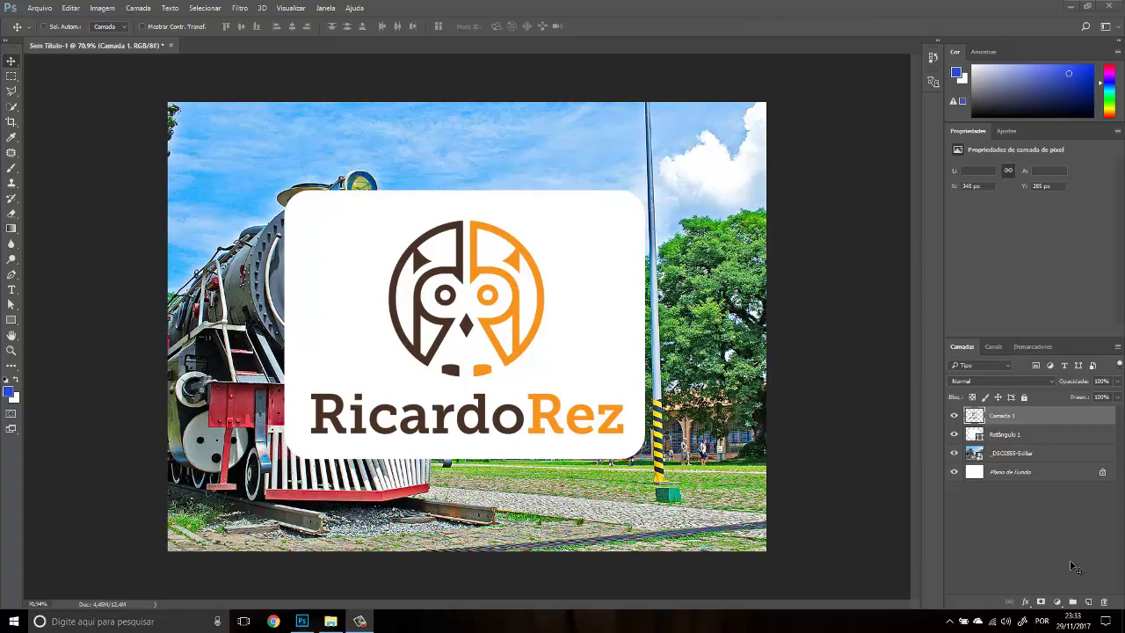
Step: Collapse the Properties panel so that the Layers panel takes up the freed space
{"action": "left_click", "coordinate": [1074, 566]}
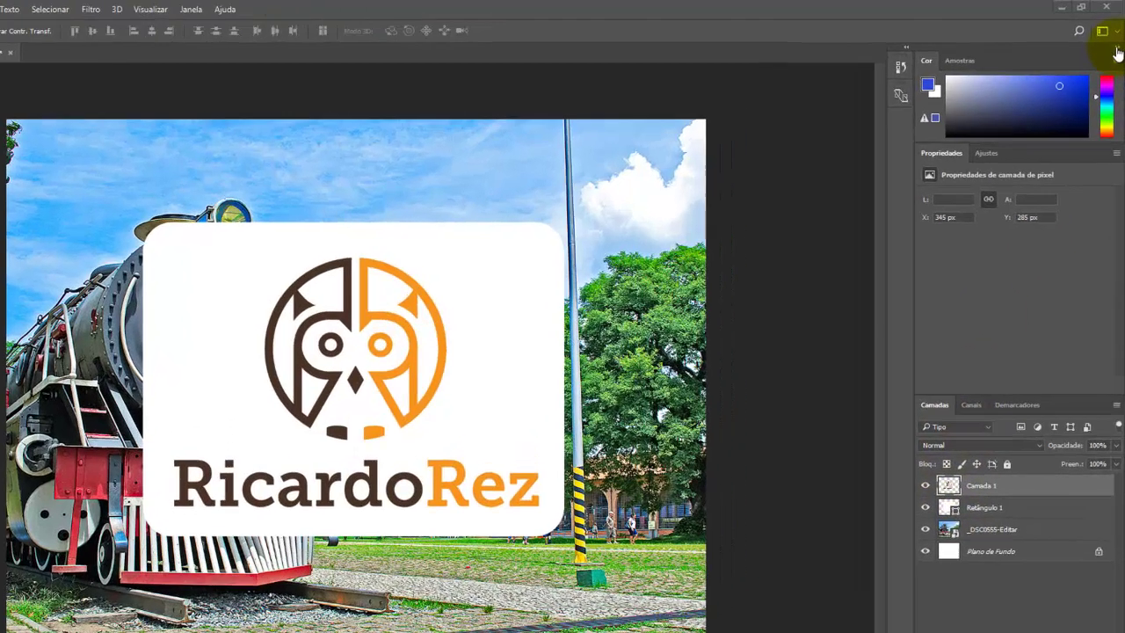
{"action": "left_click", "coordinate": [1118, 41]}
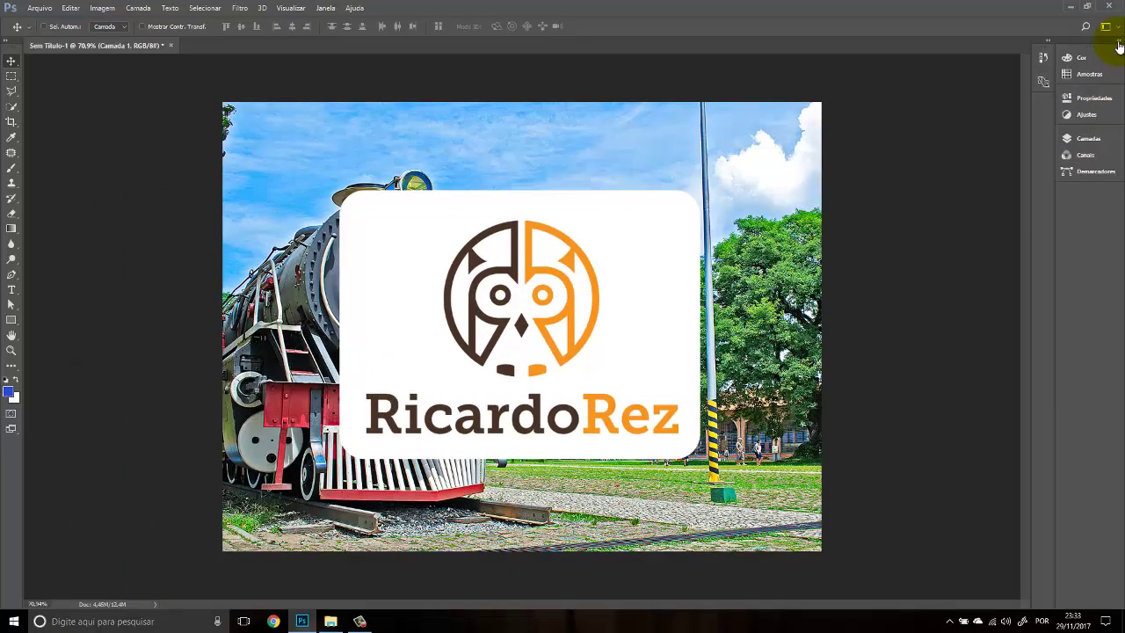
{"action": "left_click", "coordinate": [1113, 80]}
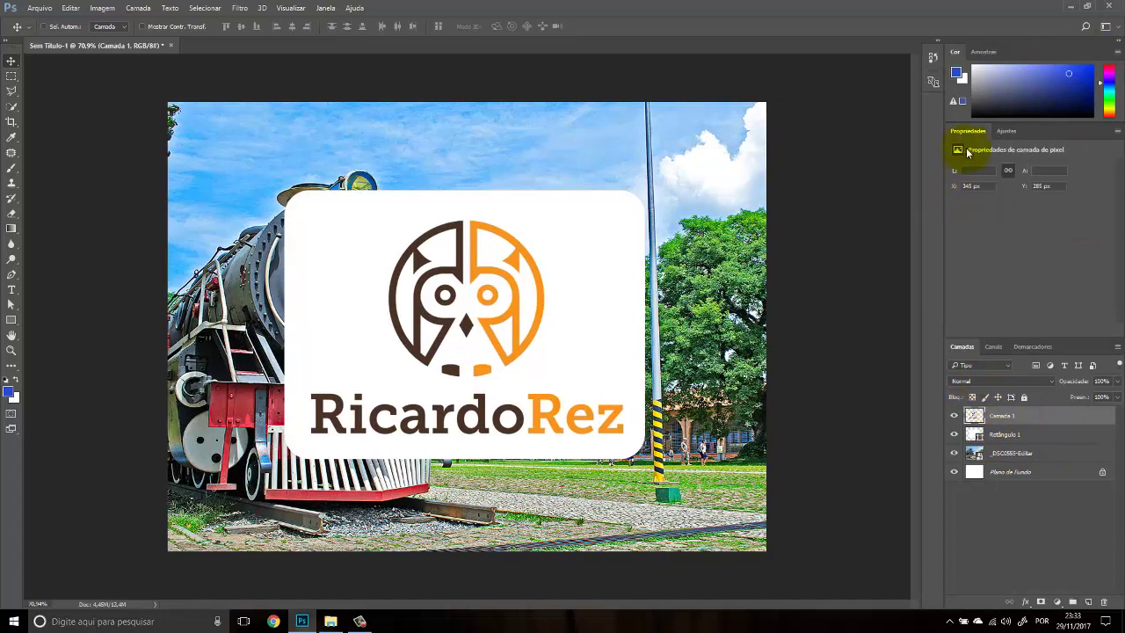
{"action": "double_click", "coordinate": [969, 132]}
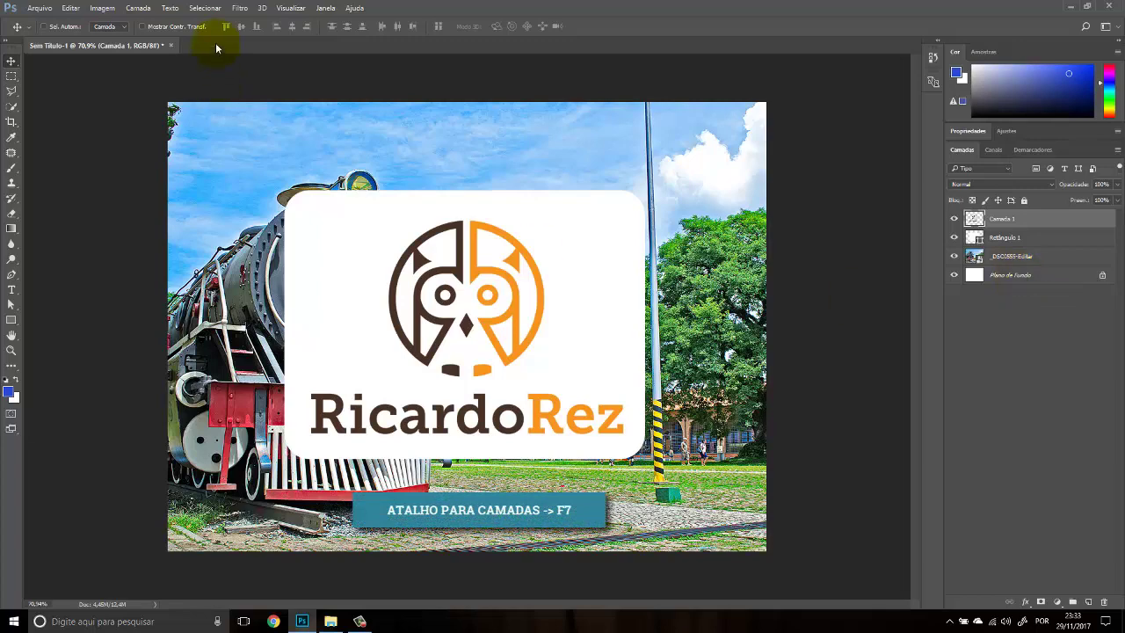
Step: Check that the Layers panel is enabled for display, and select the Plano de Fundo layer
{"action": "left_click", "coordinate": [324, 8]}
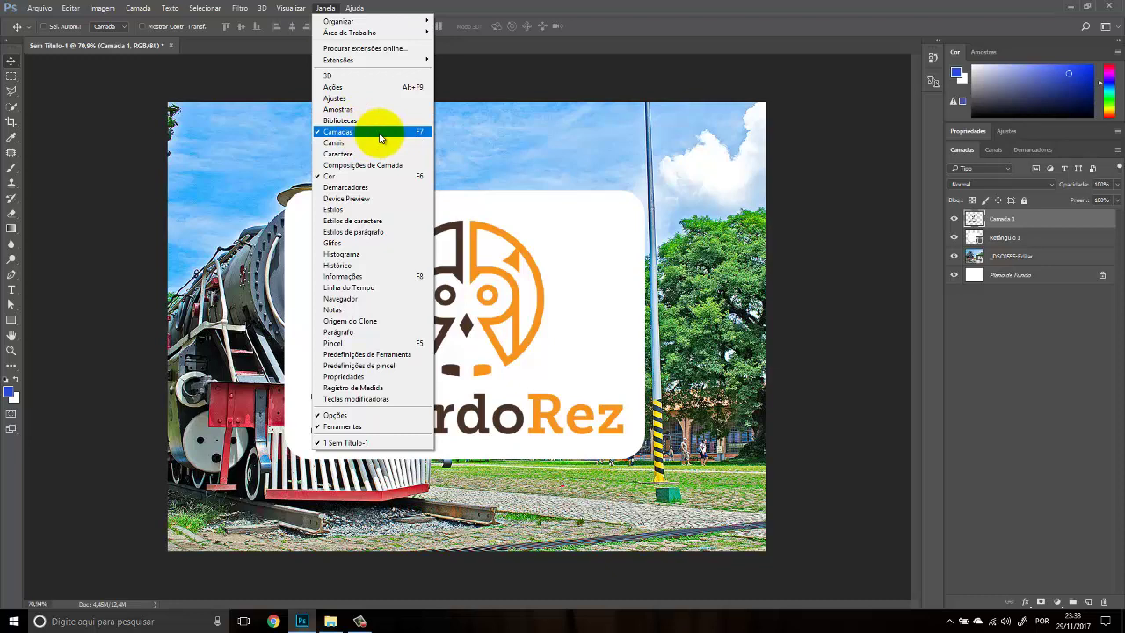
{"action": "left_click", "coordinate": [1049, 348]}
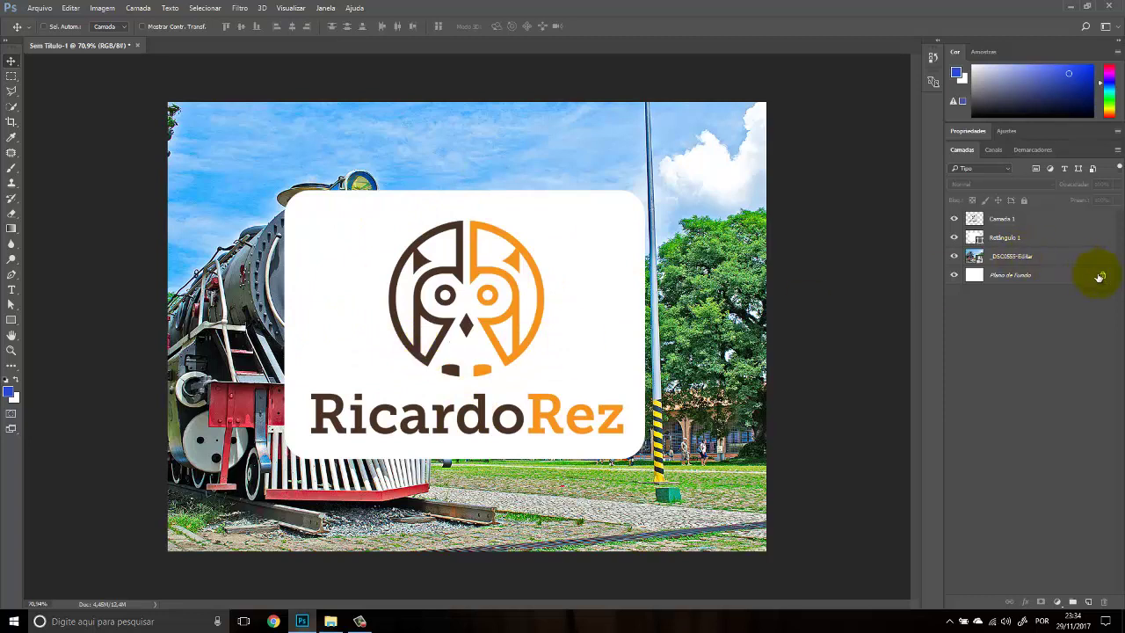
{"action": "left_click", "coordinate": [1012, 280]}
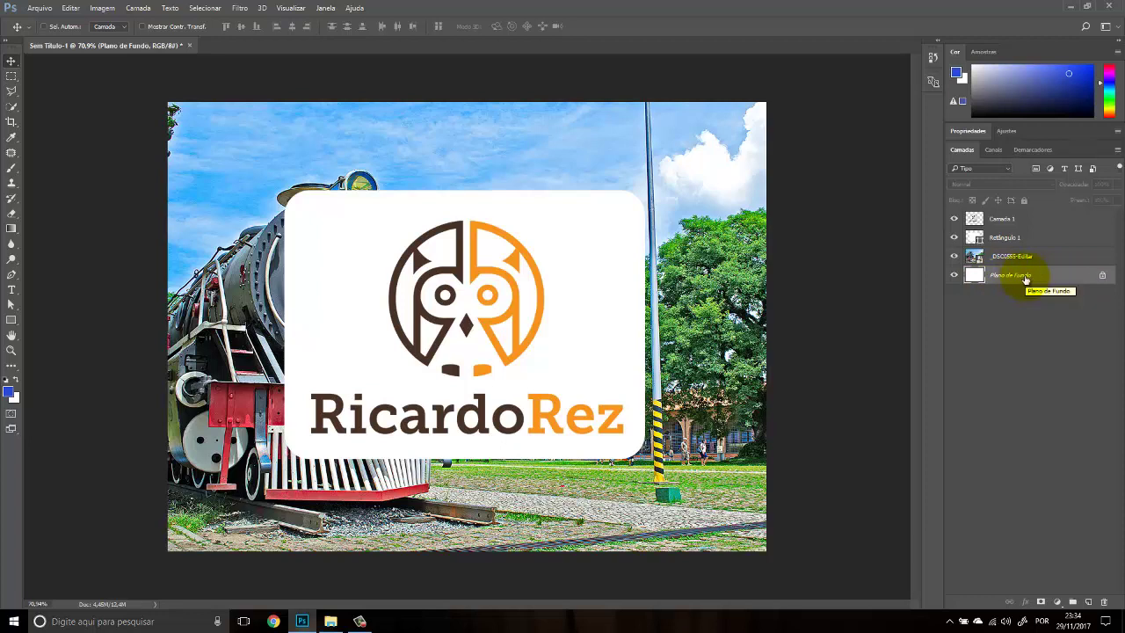
Step: Try unlocking the background layer in a new 1920 × 1080 pixel document with white background, and discard that document without saving
{"action": "key", "text": "ctrl+n"}
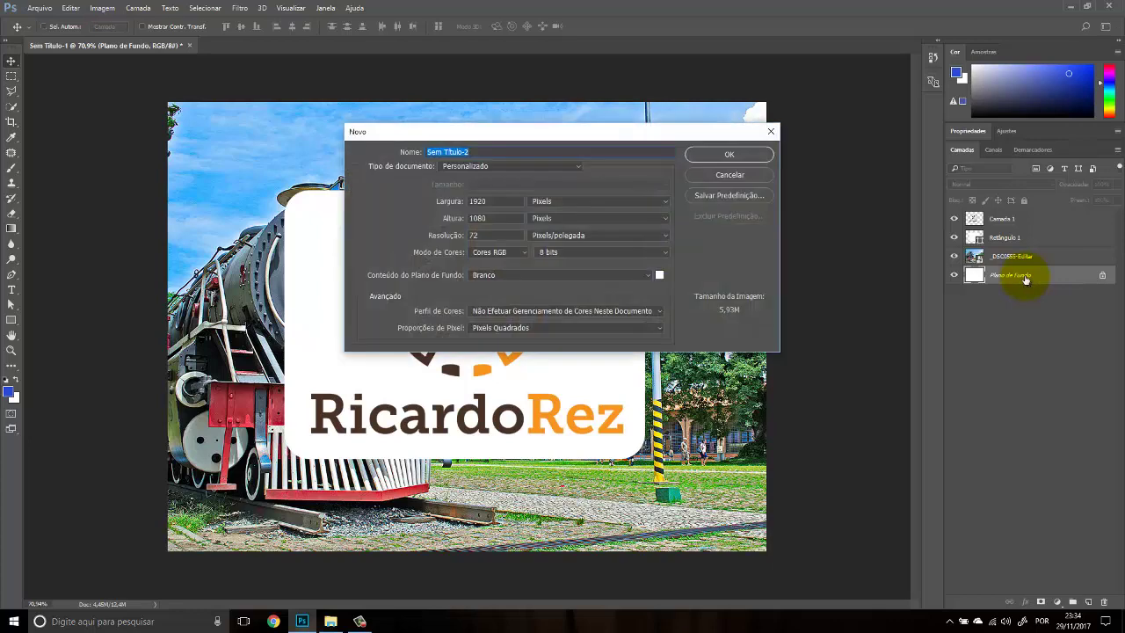
{"action": "left_click", "coordinate": [731, 157]}
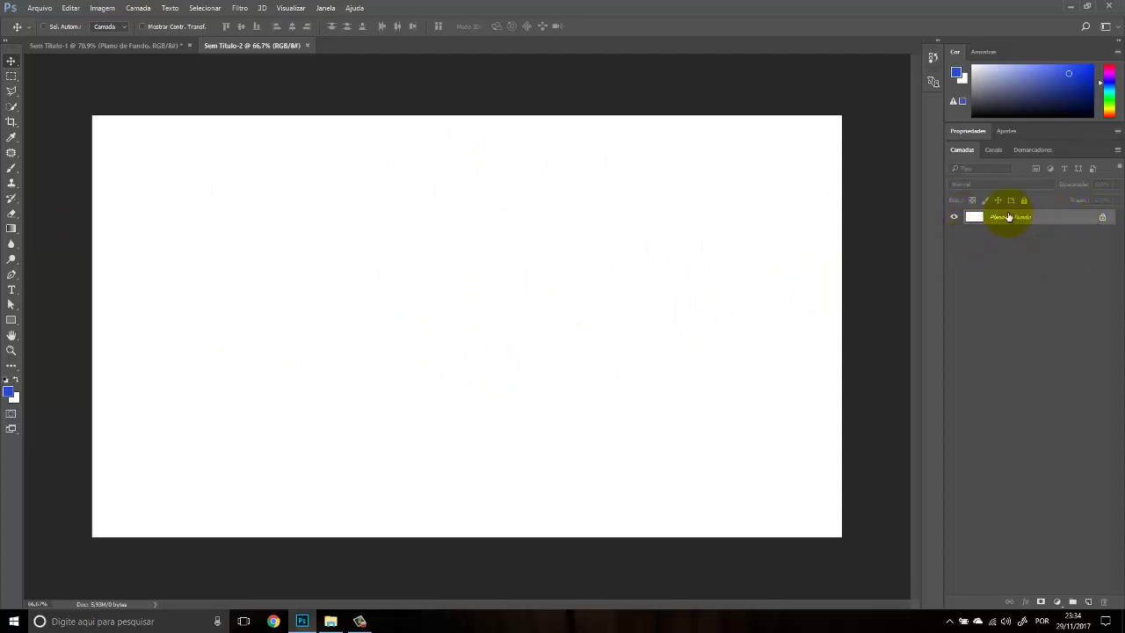
{"action": "left_click", "coordinate": [1103, 219]}
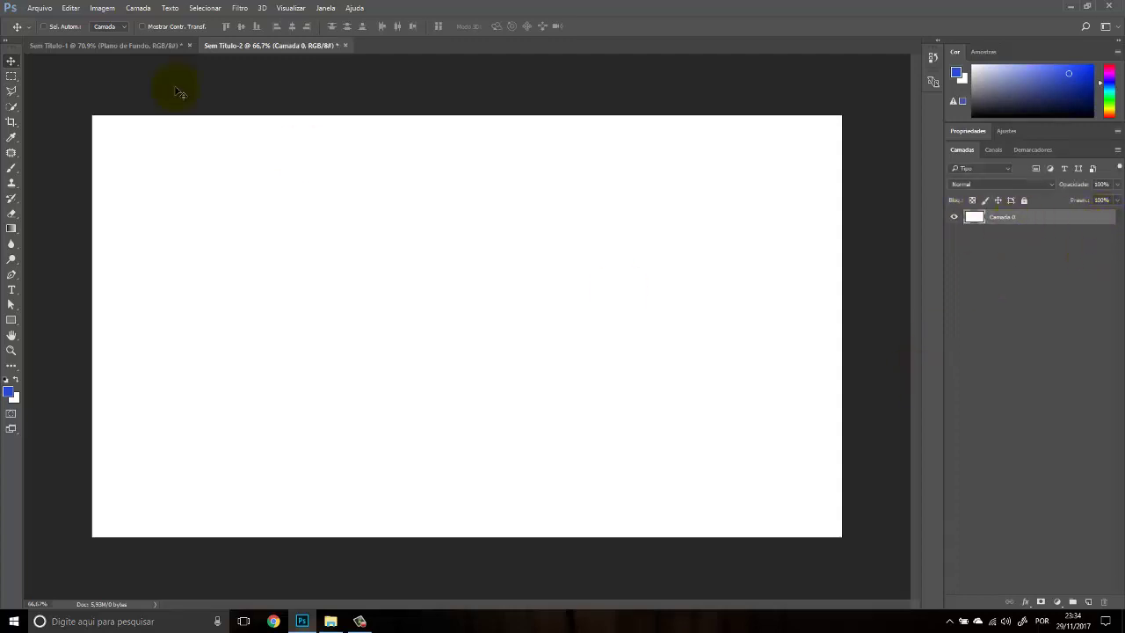
{"action": "left_click", "coordinate": [344, 45]}
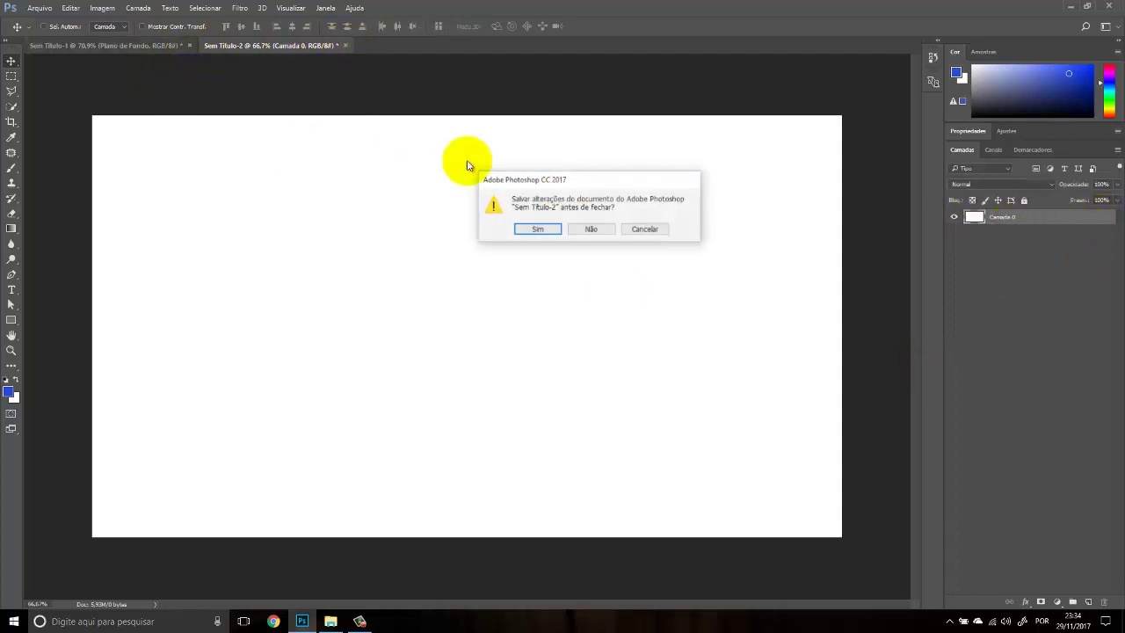
{"action": "left_click", "coordinate": [585, 229]}
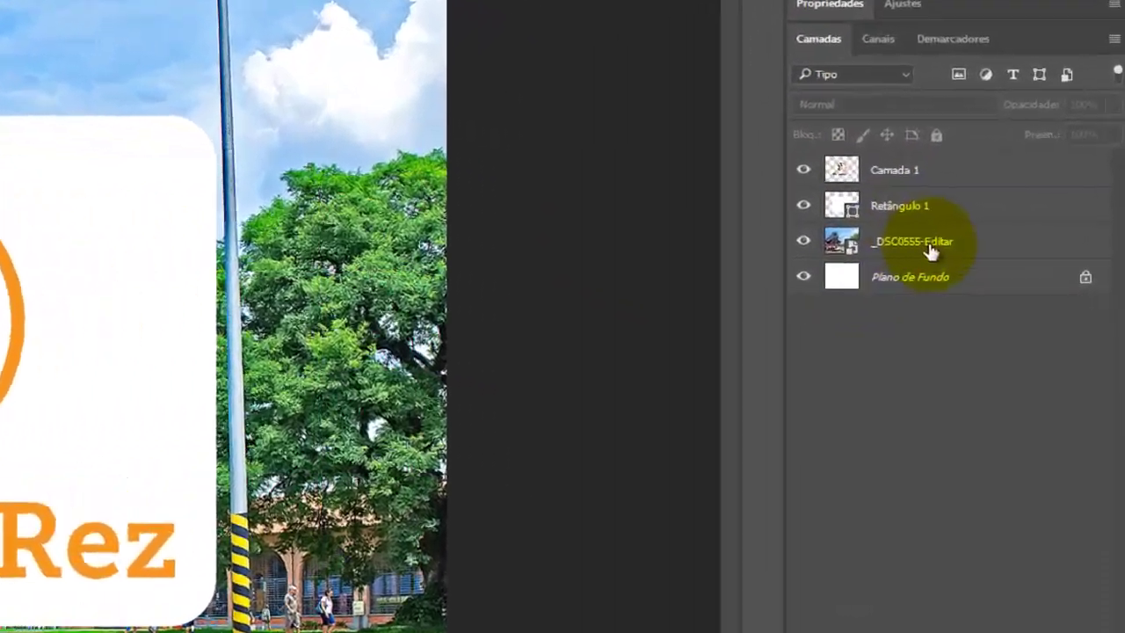
Step: Select the _DSC0555-Editar, Retângulo 1 and Camada 1 layers one after another
{"action": "left_click", "coordinate": [996, 259]}
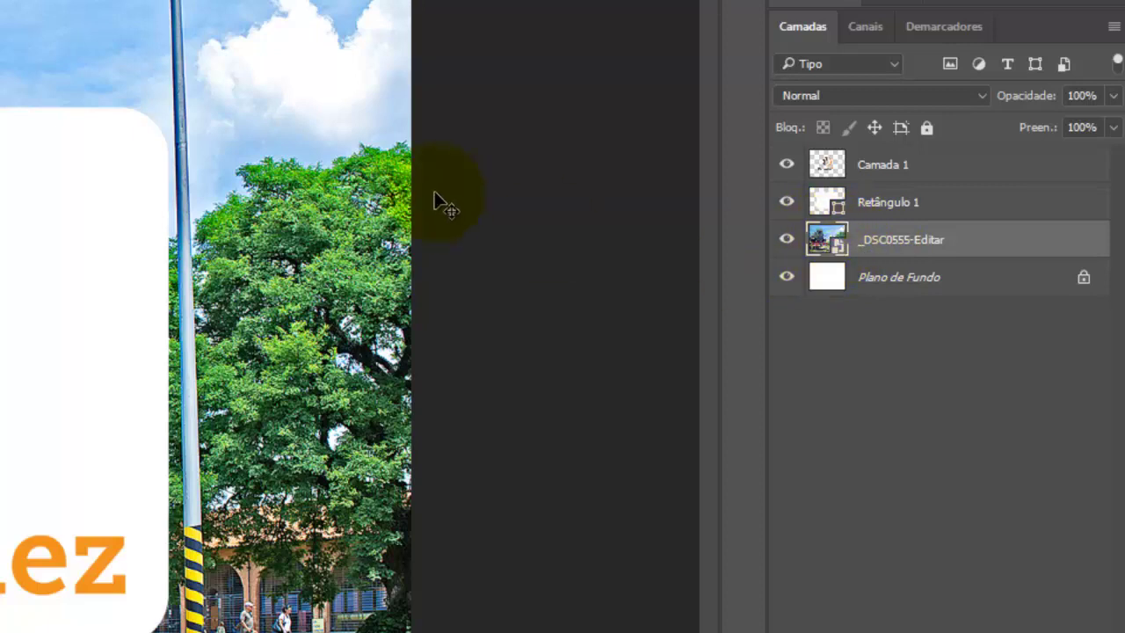
{"action": "left_click", "coordinate": [888, 204]}
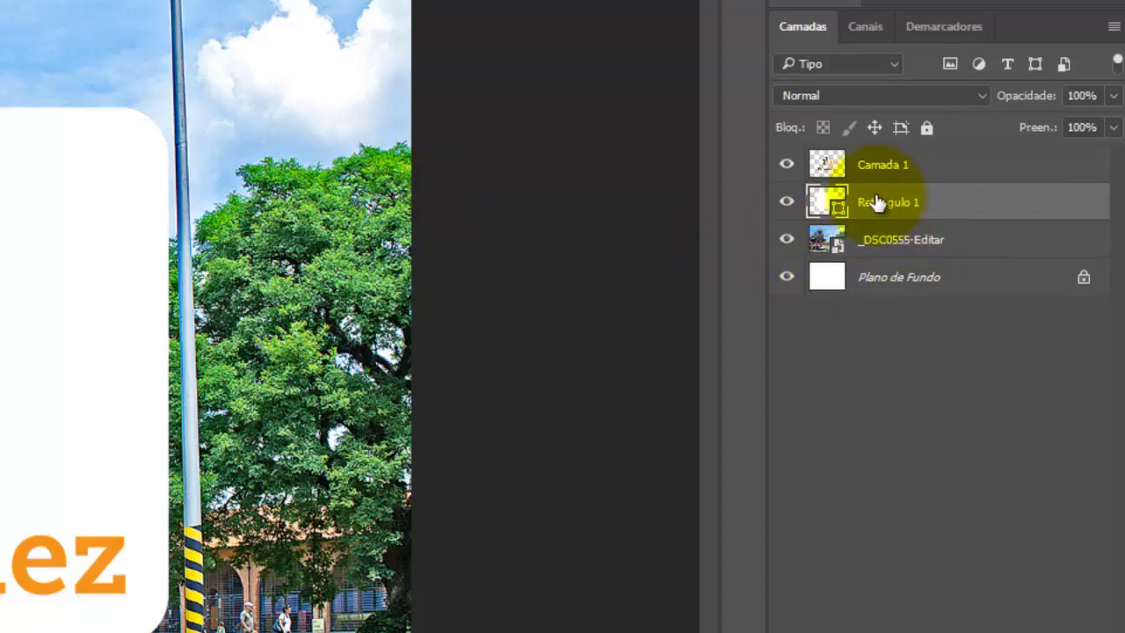
{"action": "left_click", "coordinate": [899, 172]}
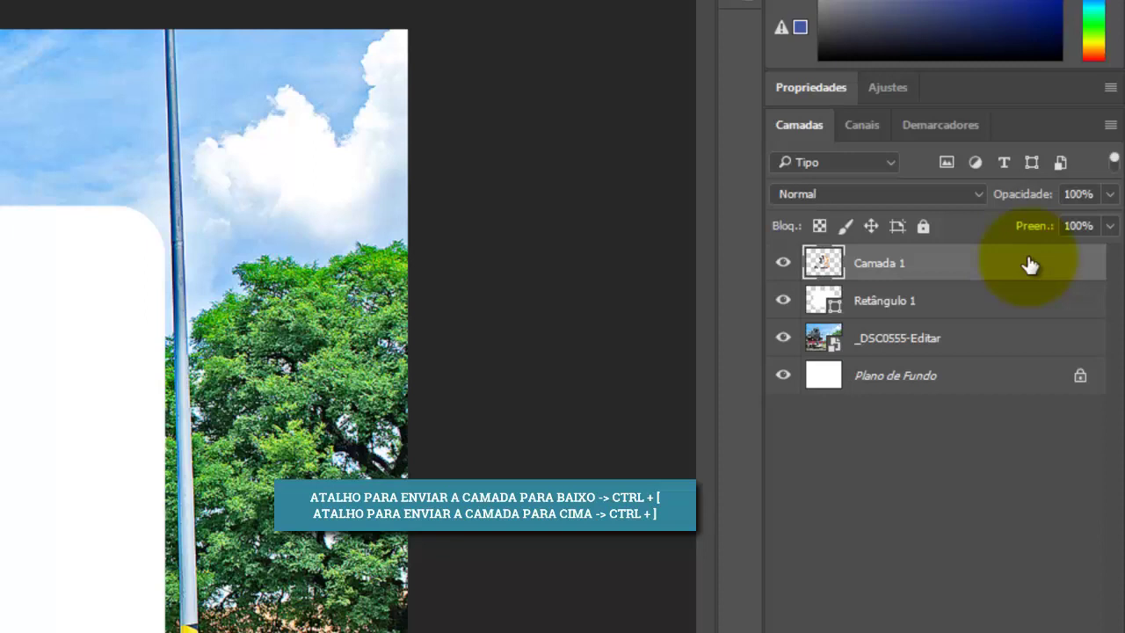
Step: Move the Camada 1 layer below Retângulo 1 and back to the top of the layer stack
{"action": "left_click_drag", "start_coordinate": [1030, 266], "coordinate": [1024, 313]}
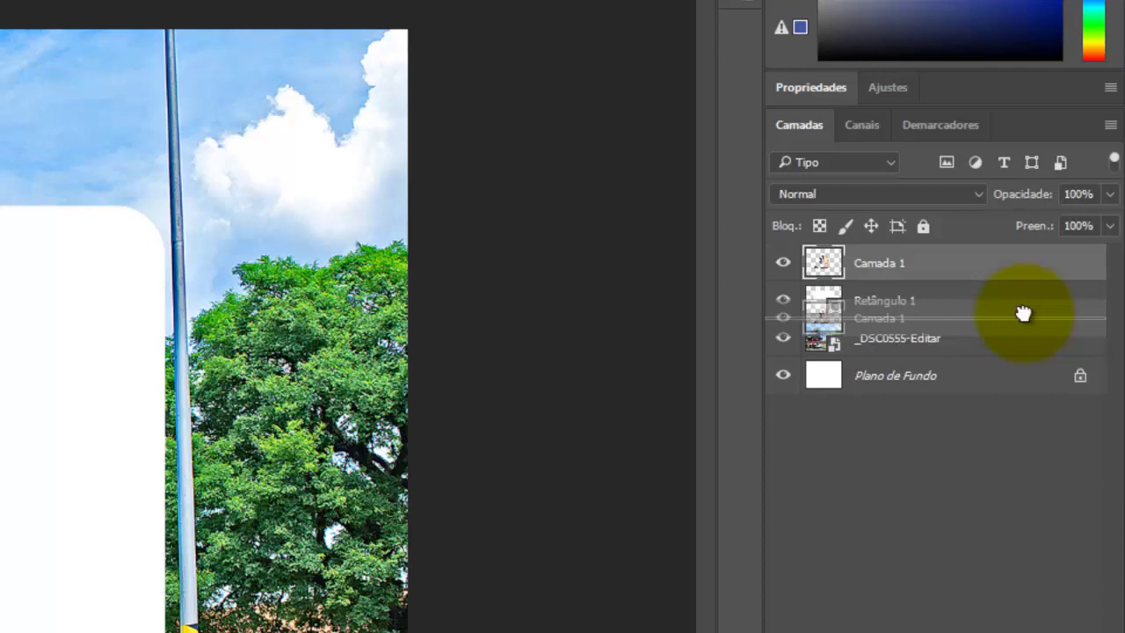
{"action": "left_click_drag", "start_coordinate": [1024, 314], "coordinate": [1024, 318]}
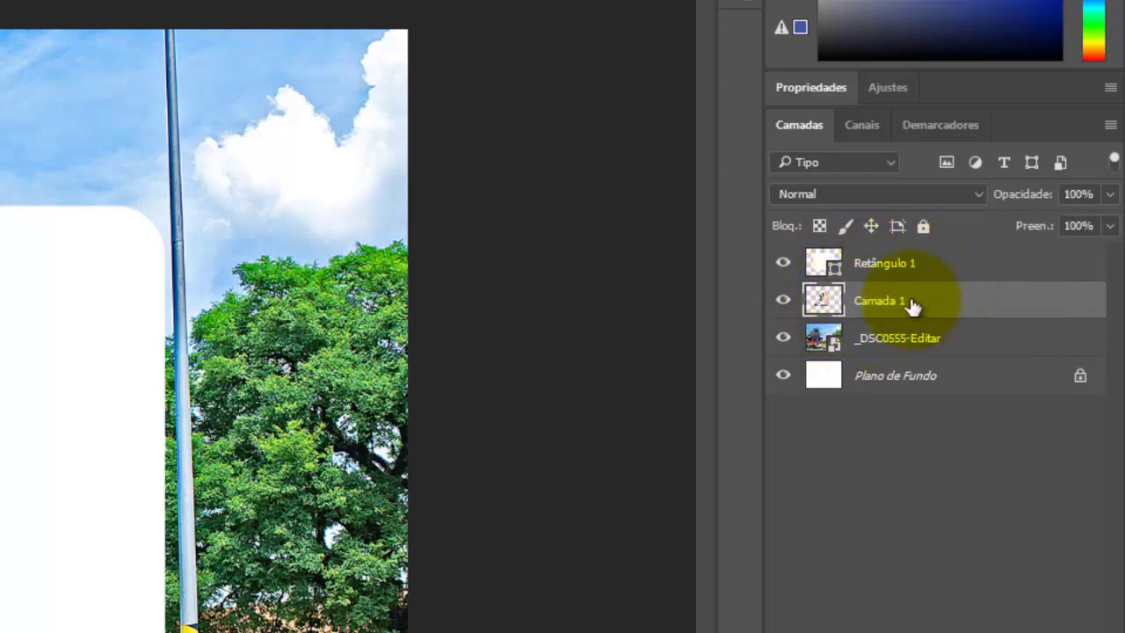
{"action": "left_click_drag", "start_coordinate": [911, 306], "coordinate": [965, 306]}
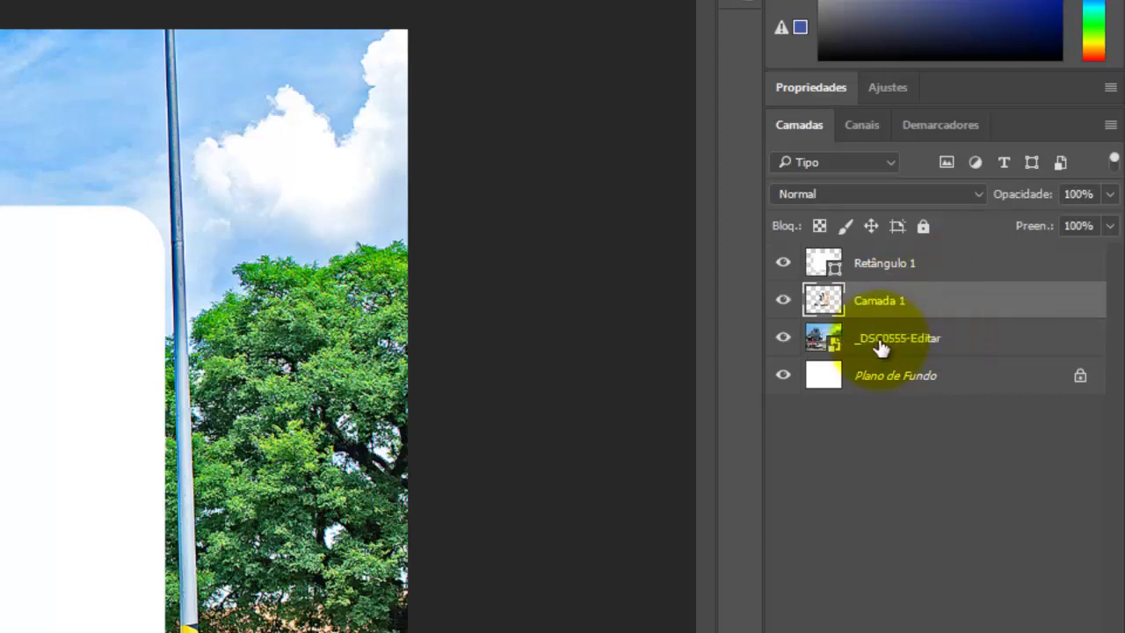
{"action": "left_click_drag", "start_coordinate": [885, 317], "coordinate": [945, 257]}
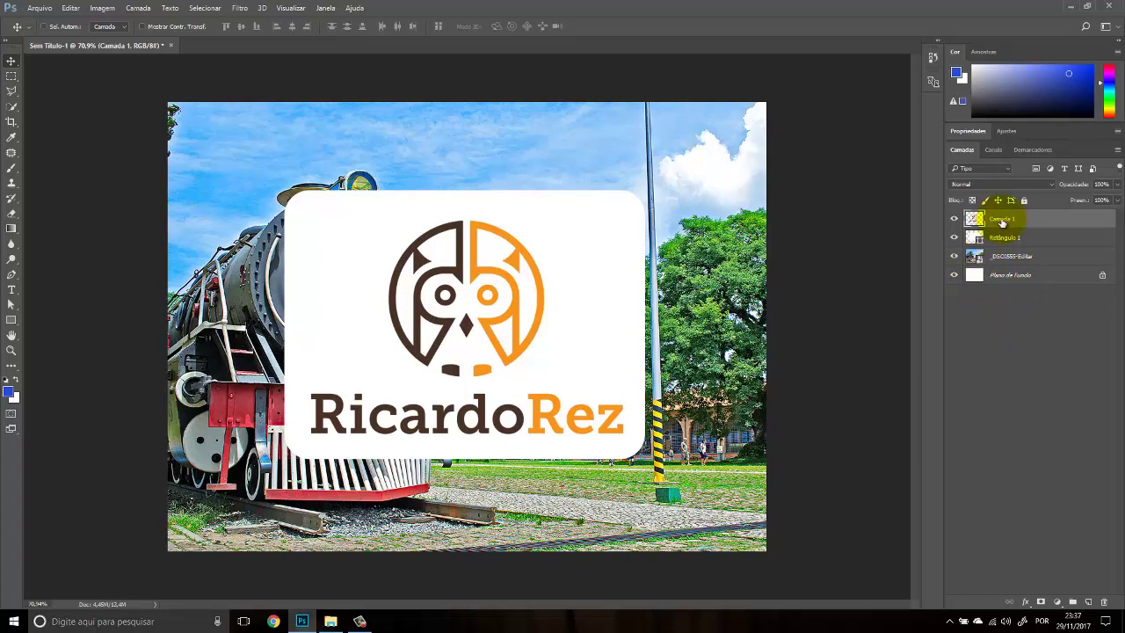
Step: Rename the Camada 1 layer as logo, and view its layer style options without changing them
{"action": "double_click", "coordinate": [1002, 220]}
{"action": "type", "text": "logo"}
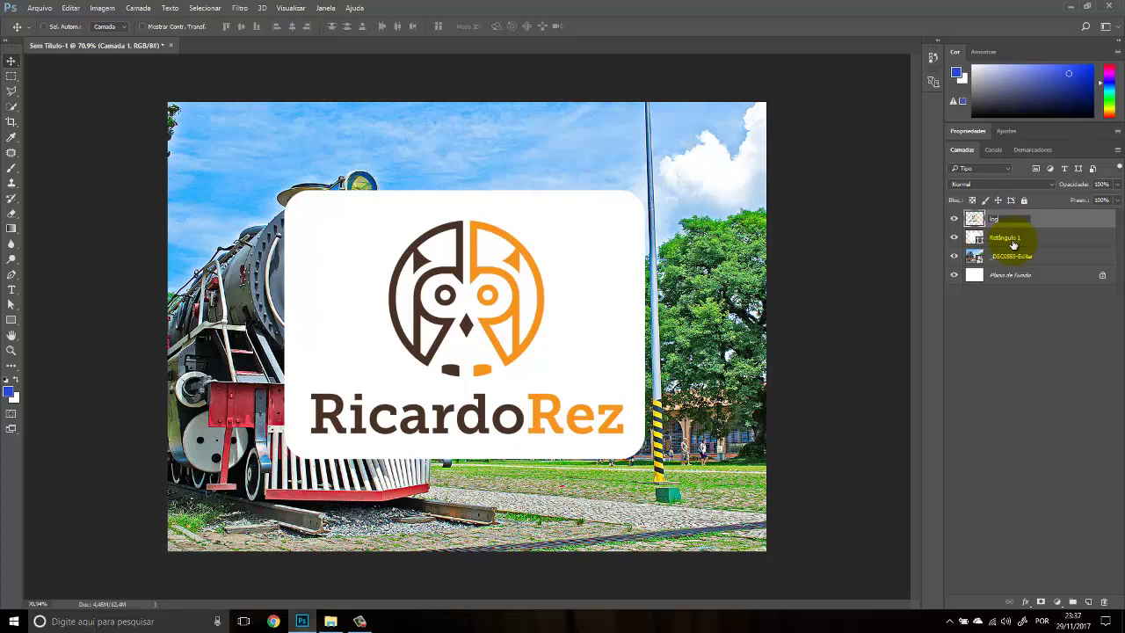
{"action": "key", "text": "Return"}
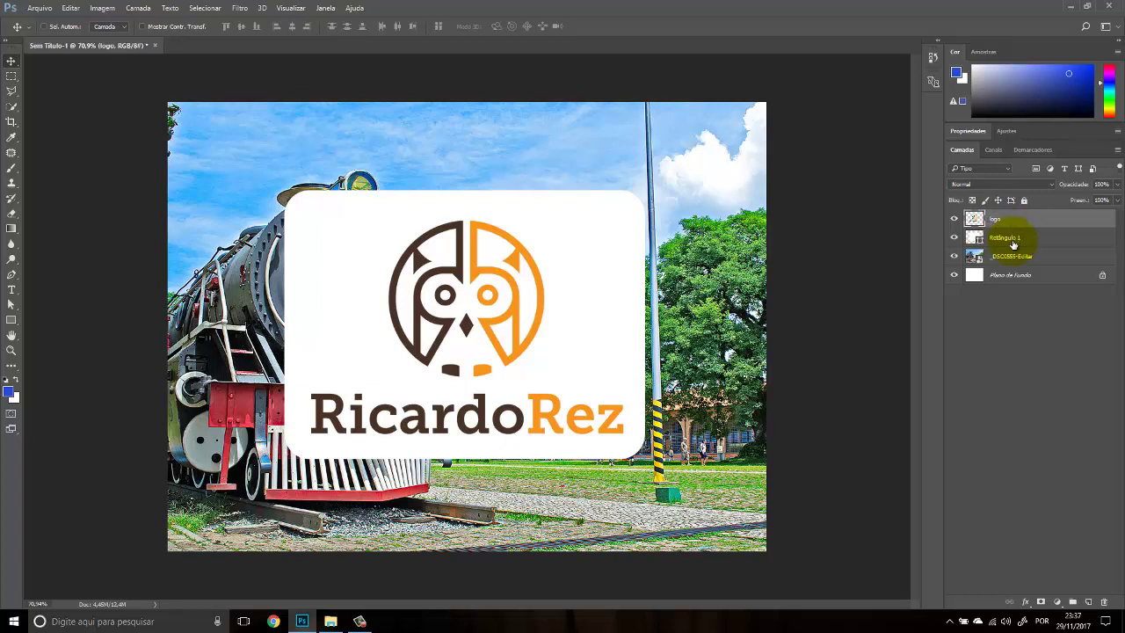
{"action": "double_click", "coordinate": [1081, 220]}
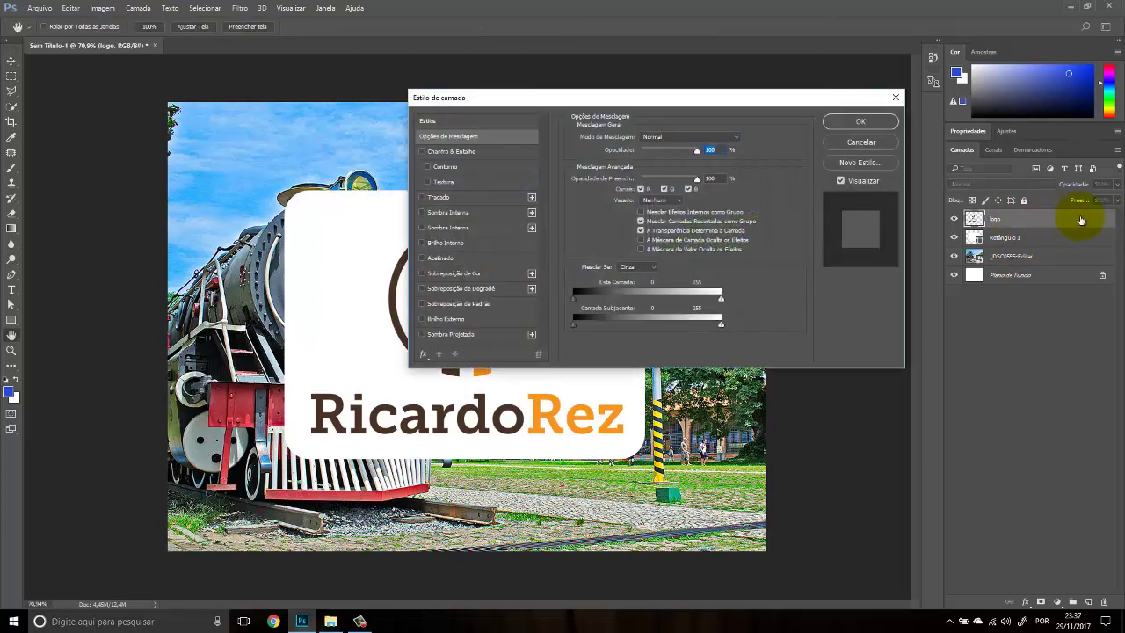
{"action": "left_click", "coordinate": [894, 98]}
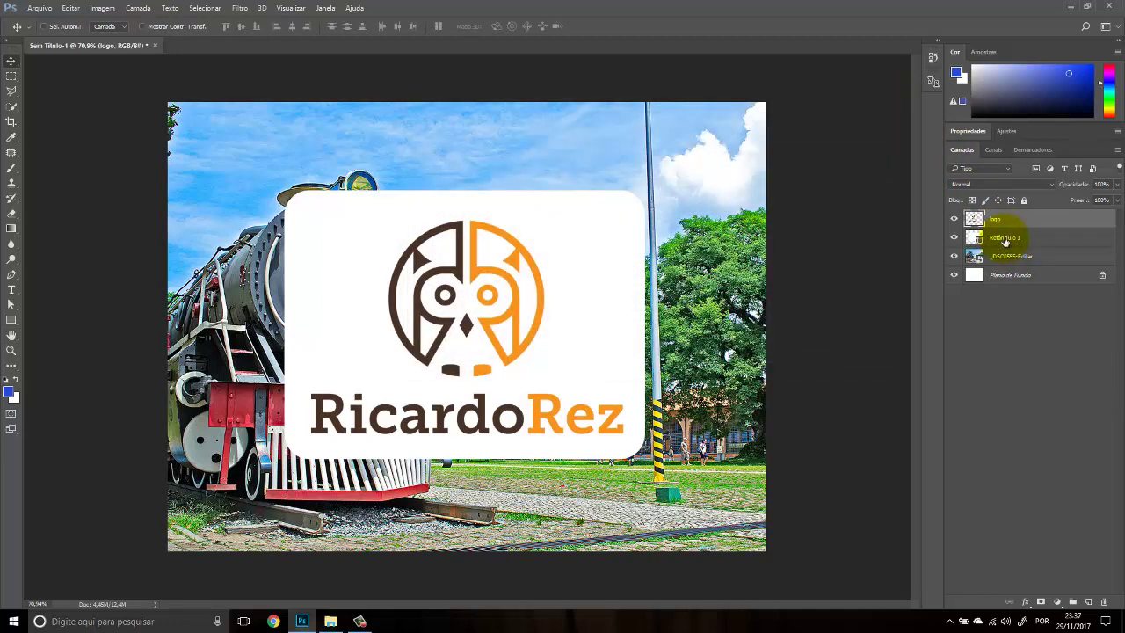
Step: Rename the Retângulo 1 layer as Retângulo and the _DSC0555-Editar layer as foto
{"action": "left_click", "coordinate": [1020, 237]}
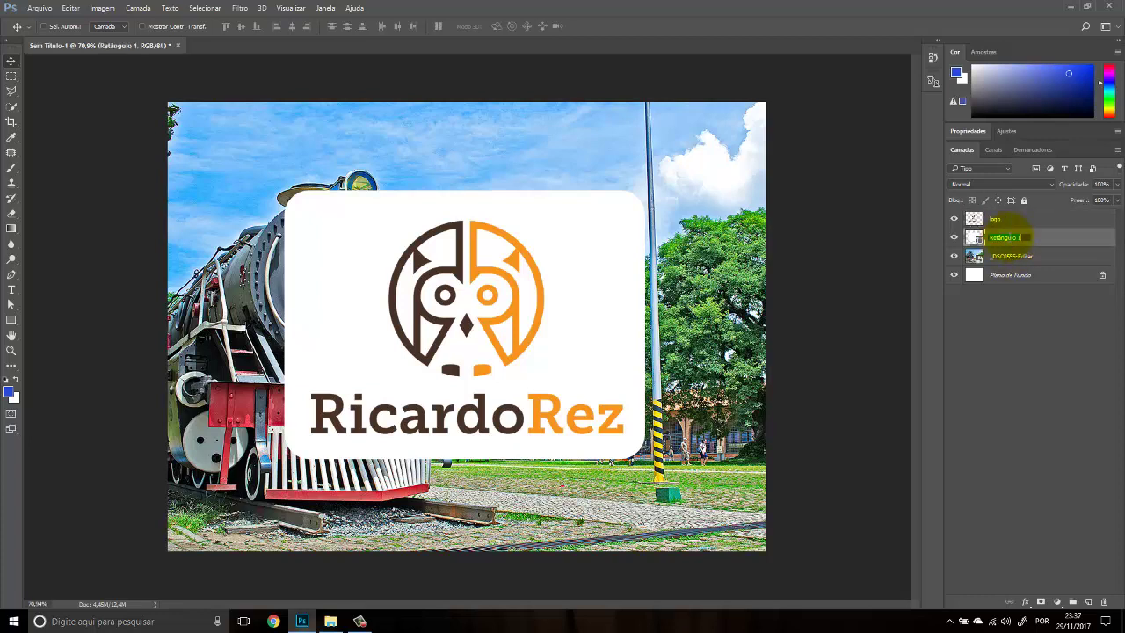
{"action": "key", "text": "Return"}
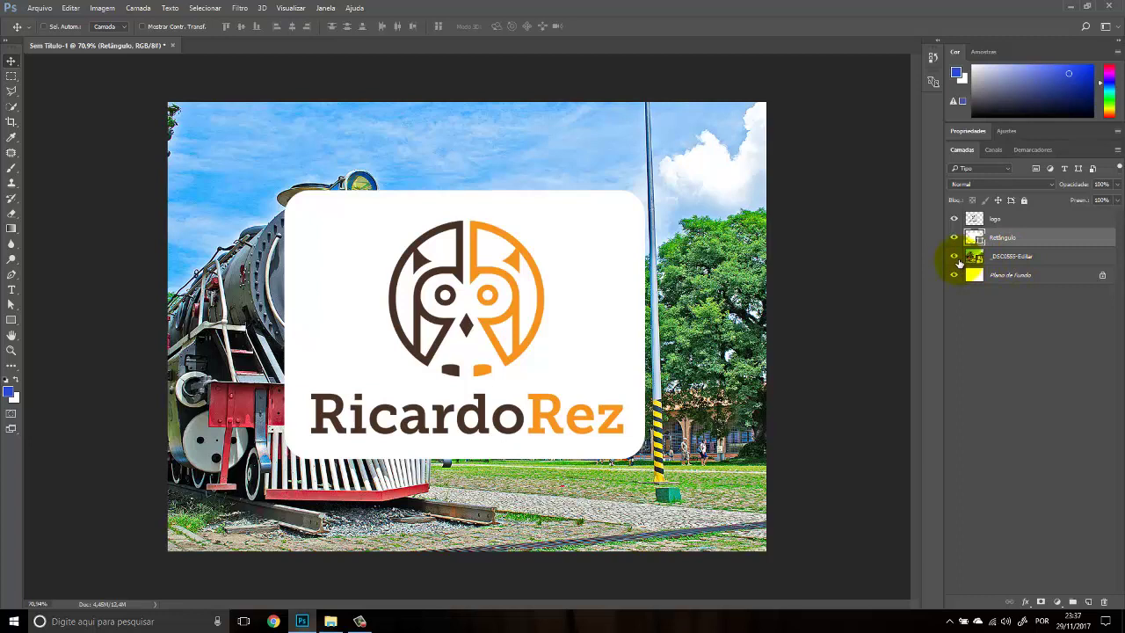
{"action": "double_click", "coordinate": [1012, 256]}
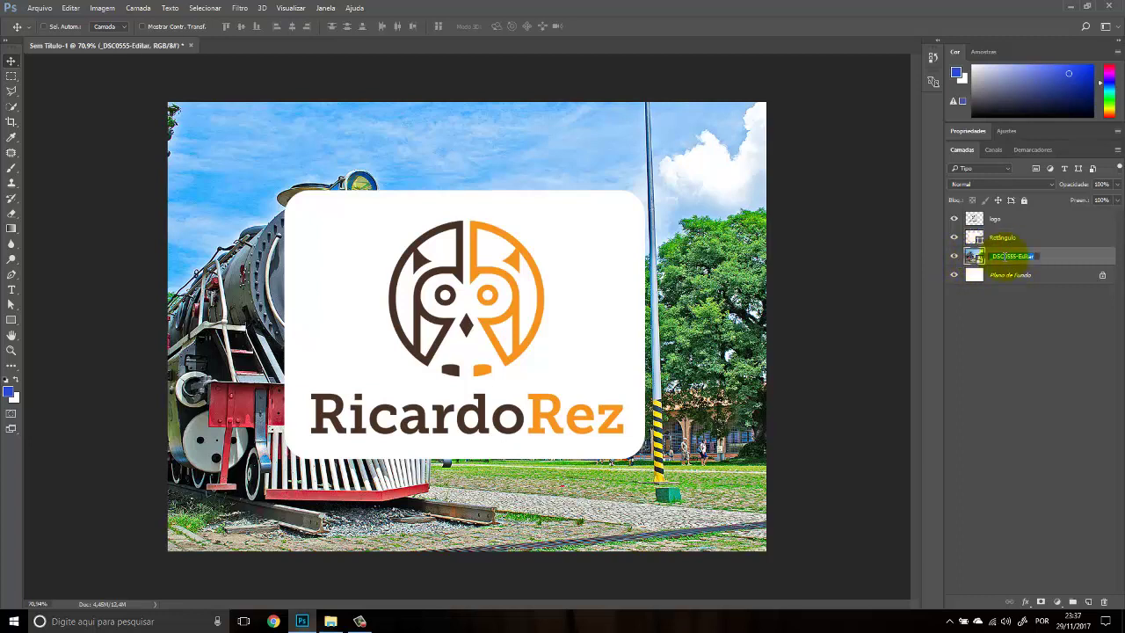
{"action": "type", "text": "foto"}
{"action": "key", "text": "Return"}
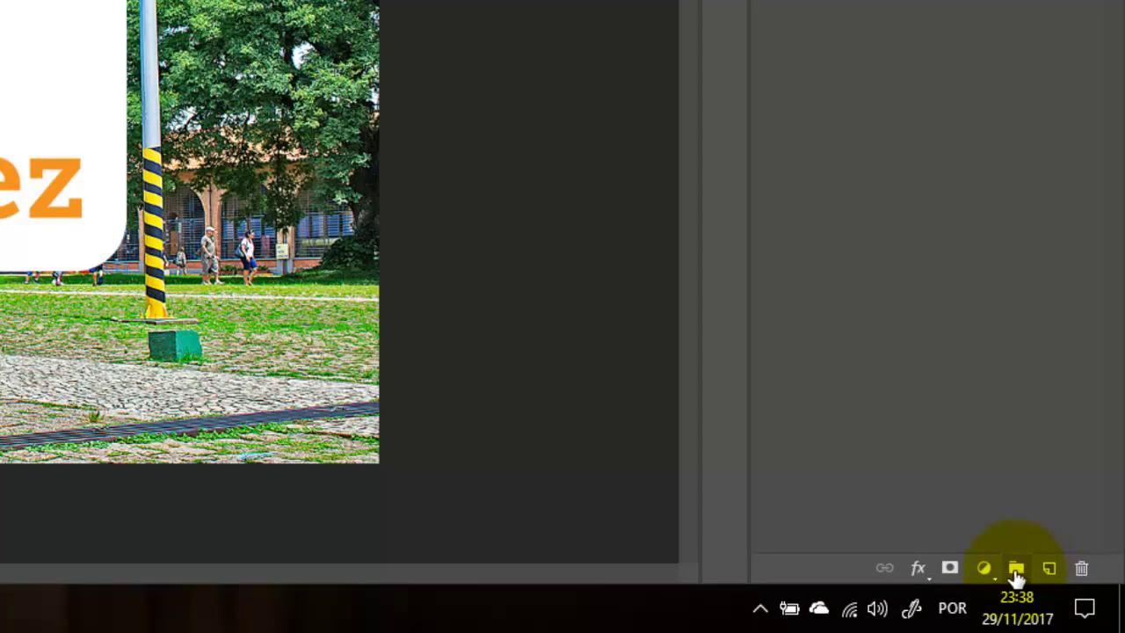
Step: Create a layer group directly above the foto layer and move foto into it
{"action": "left_click", "coordinate": [1017, 571]}
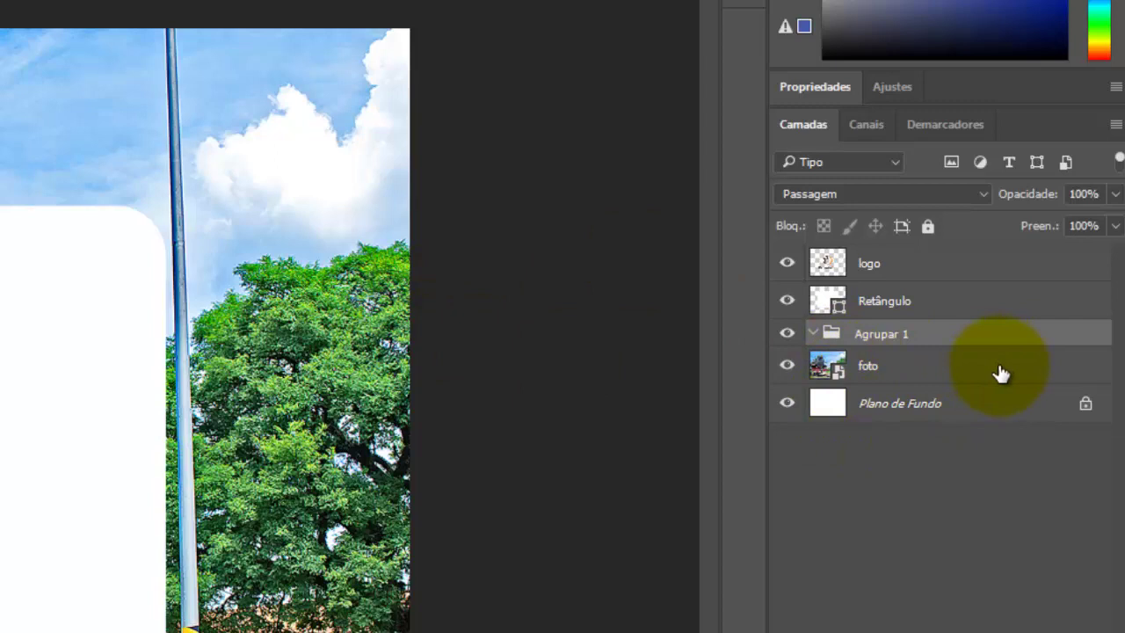
{"action": "left_click_drag", "start_coordinate": [1001, 373], "coordinate": [990, 344]}
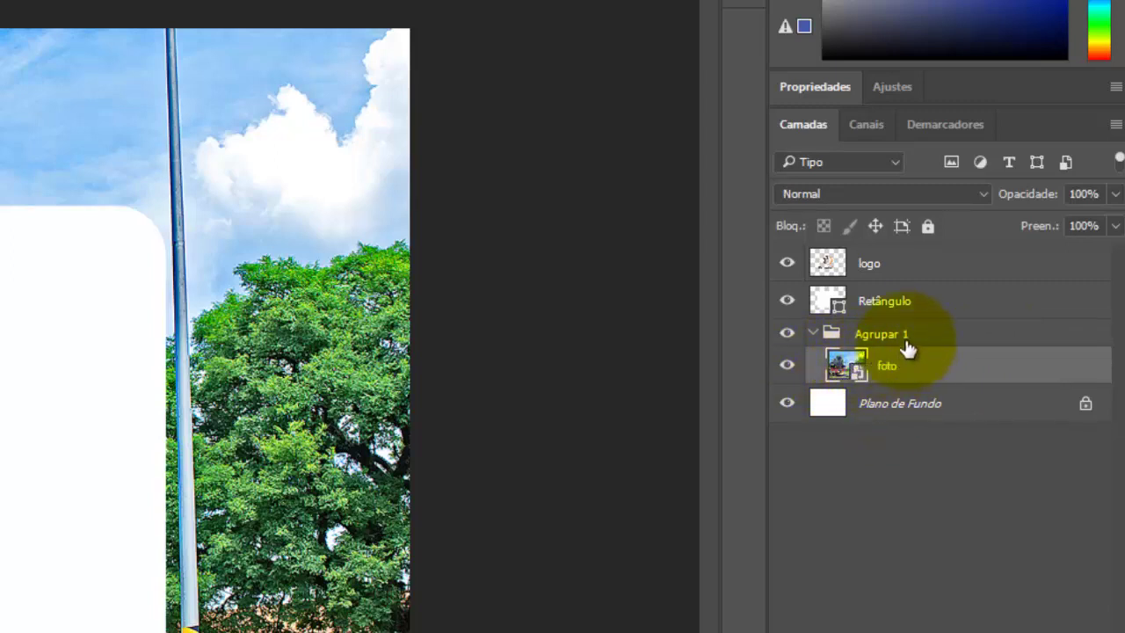
Step: Collapse and expand the new layer group to view its contents, leaving it expanded
{"action": "left_click", "coordinate": [821, 335]}
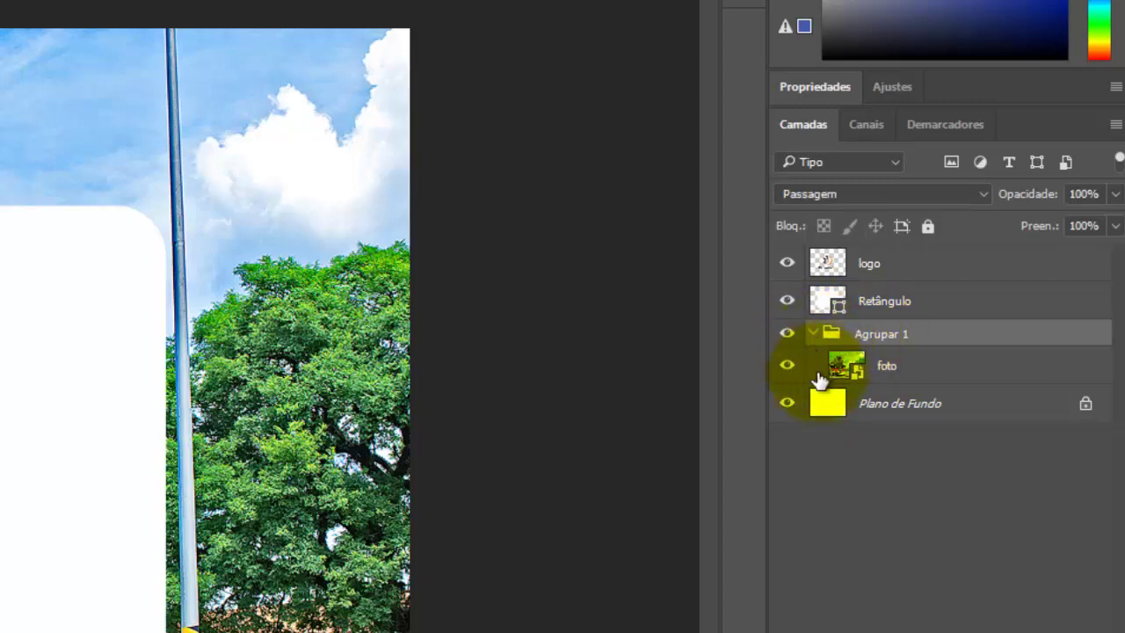
{"action": "left_click", "coordinate": [813, 334]}
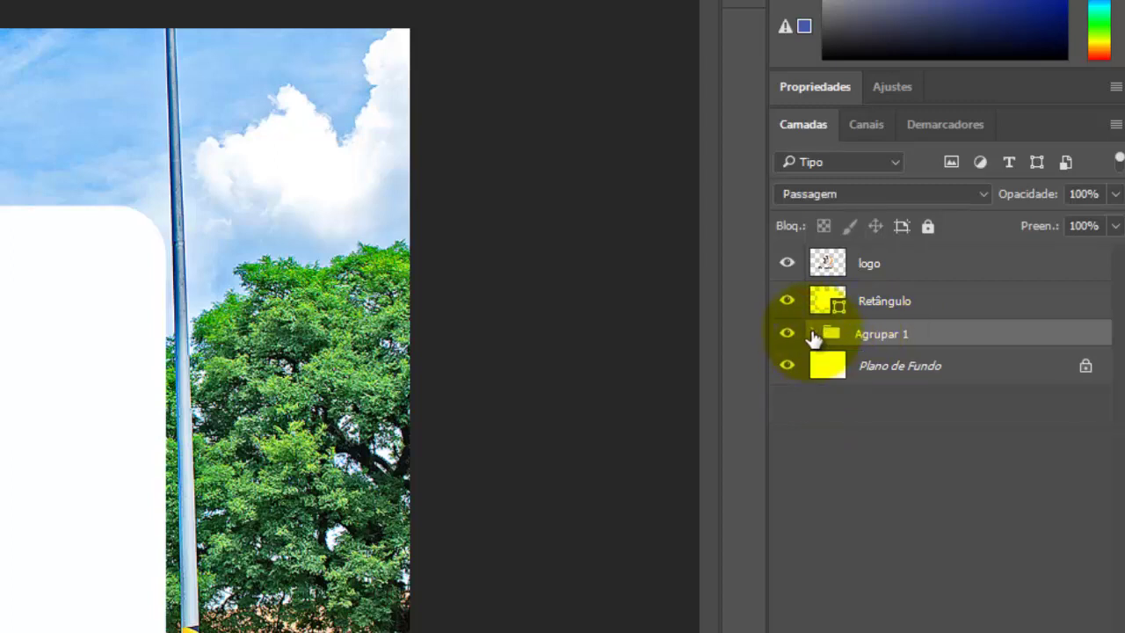
{"action": "left_click", "coordinate": [813, 334]}
{"action": "left_click", "coordinate": [813, 334]}
{"action": "left_click", "coordinate": [813, 334]}
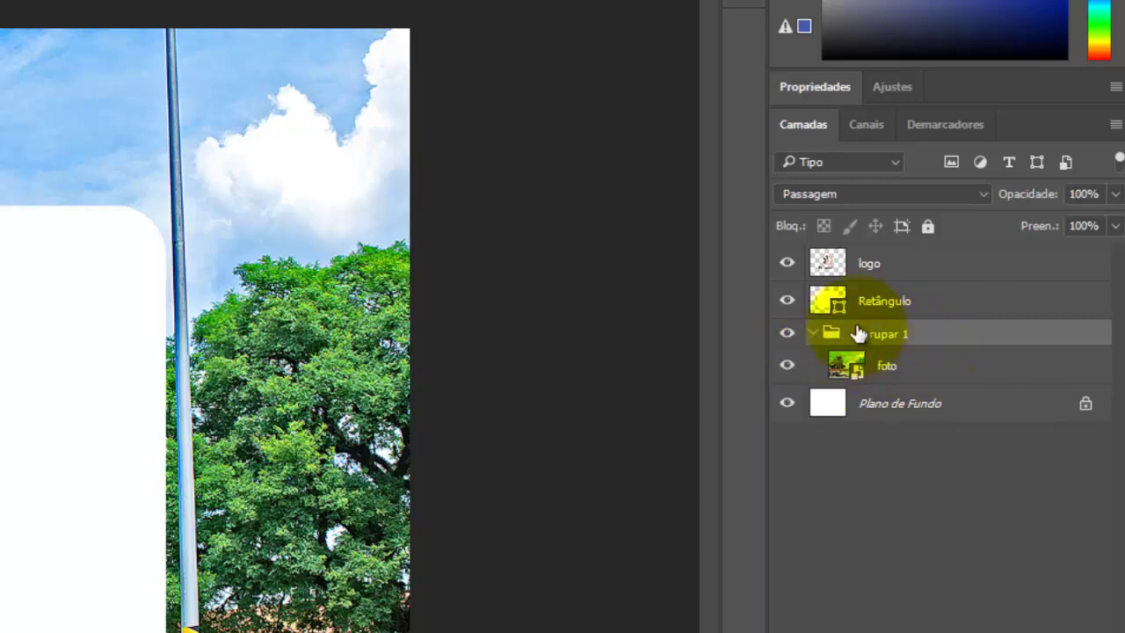
Step: Rename the layer group containing foto as Imagem e Retangulo
{"action": "double_click", "coordinate": [884, 338]}
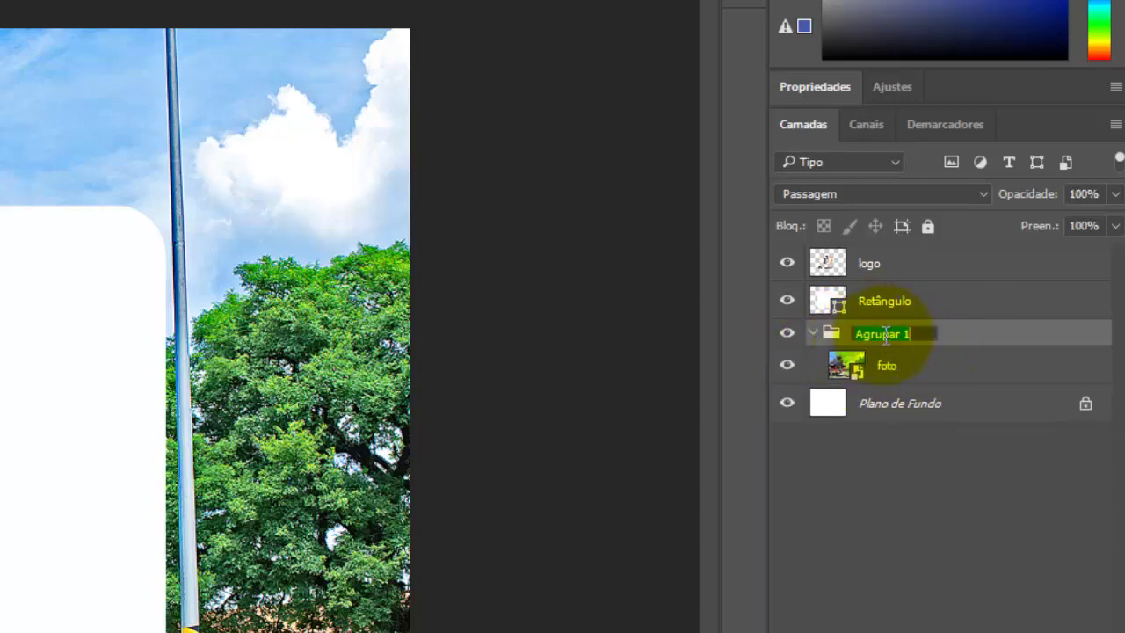
{"action": "type", "text": "Imagem e Retangulo"}
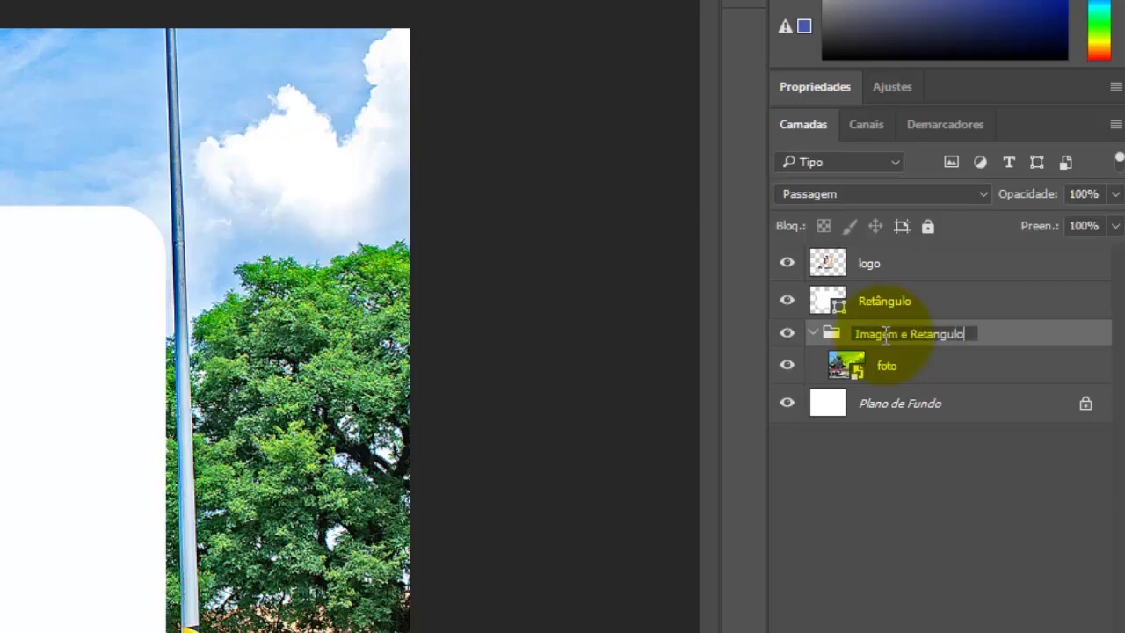
{"action": "key", "text": "Return"}
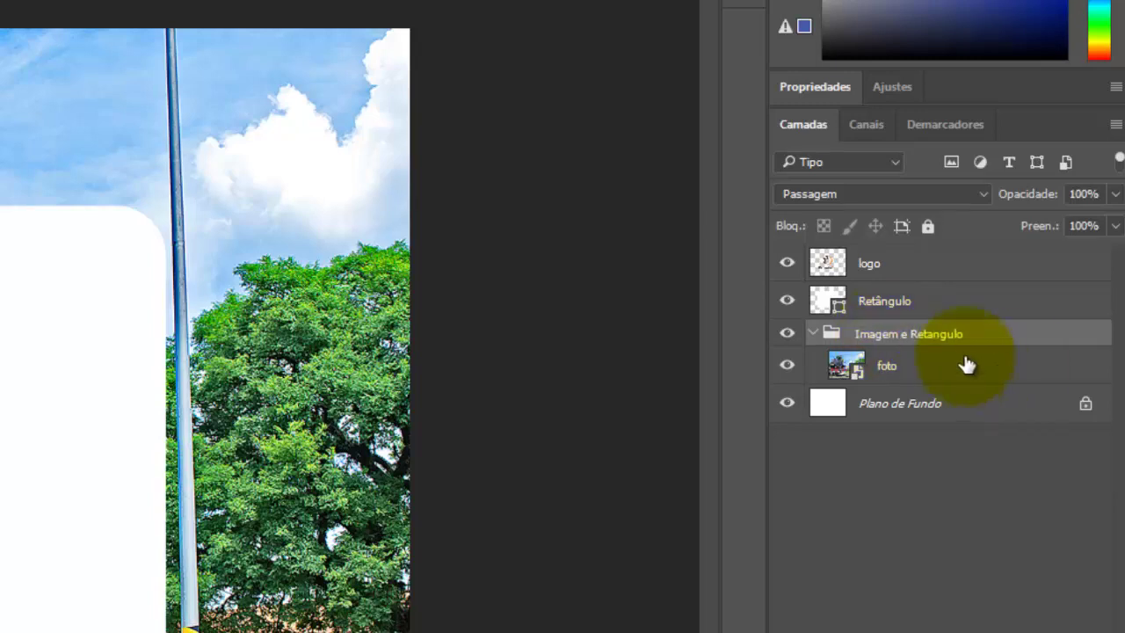
Step: Move the Retângulo layer into the Imagem e Retangulo group above foto and collapse the group
{"action": "left_click_drag", "start_coordinate": [946, 309], "coordinate": [966, 344]}
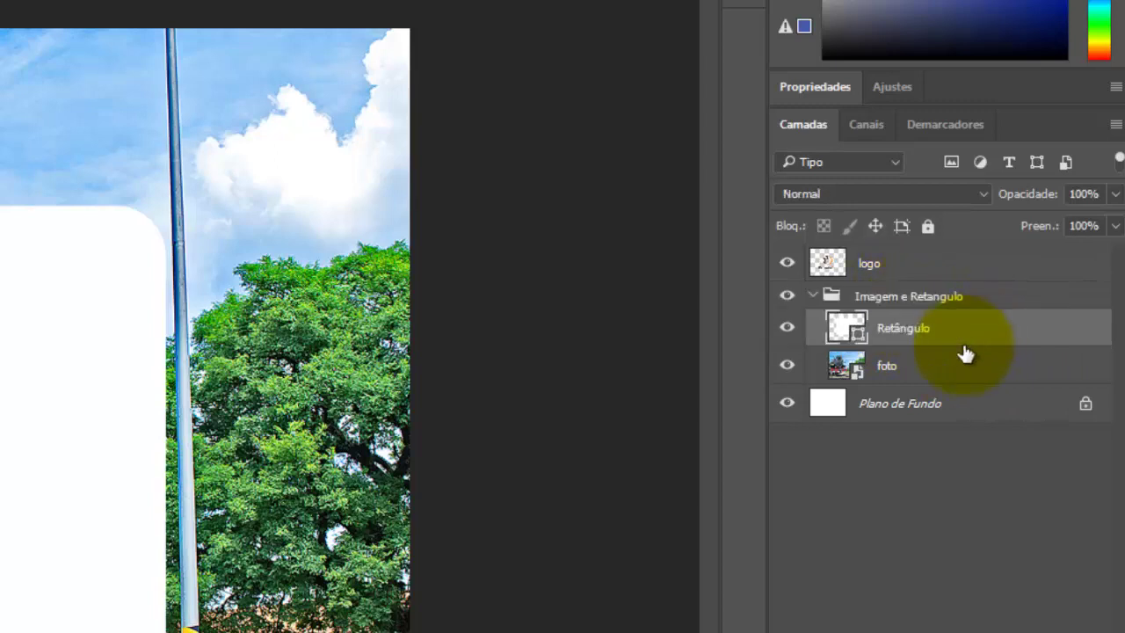
{"action": "left_click", "coordinate": [817, 299]}
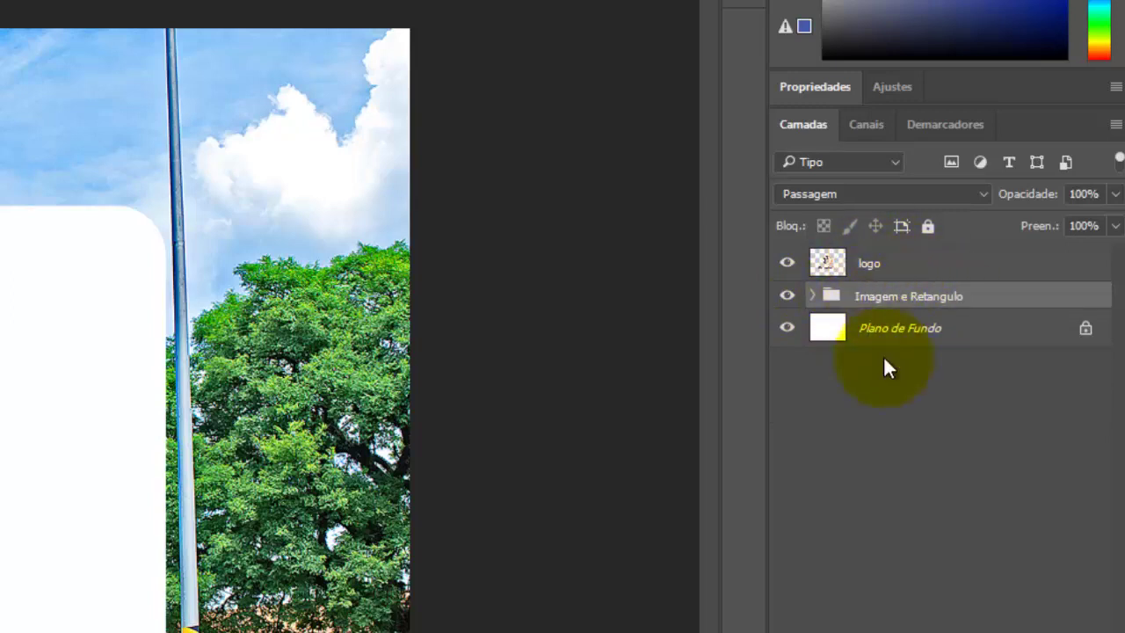
{"action": "left_click", "coordinate": [870, 273]}
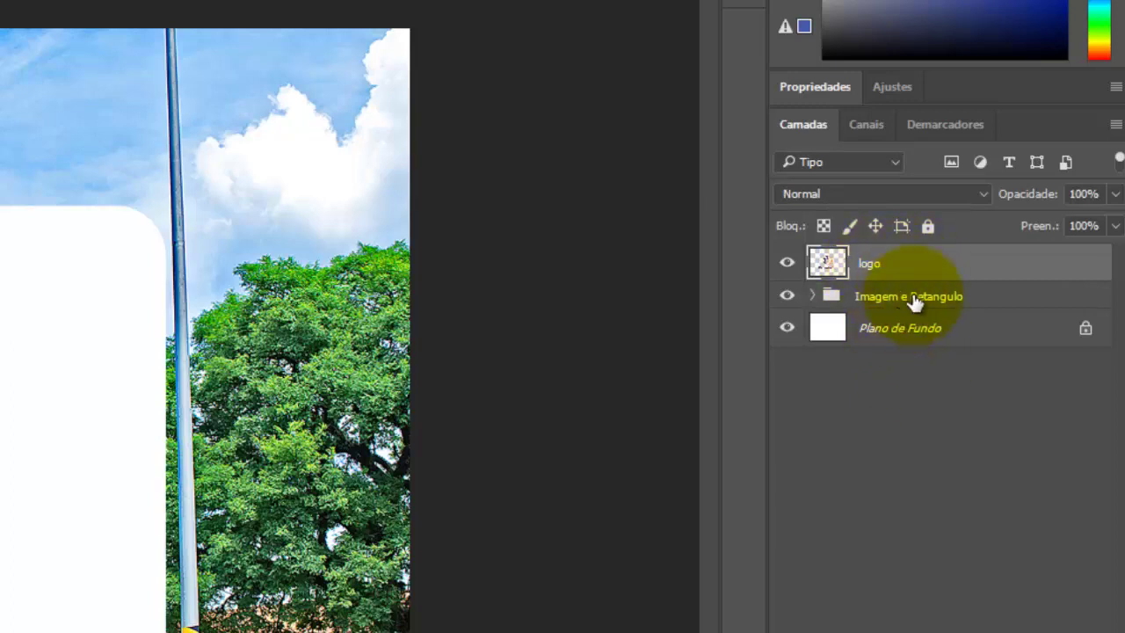
{"action": "left_click", "coordinate": [895, 299]}
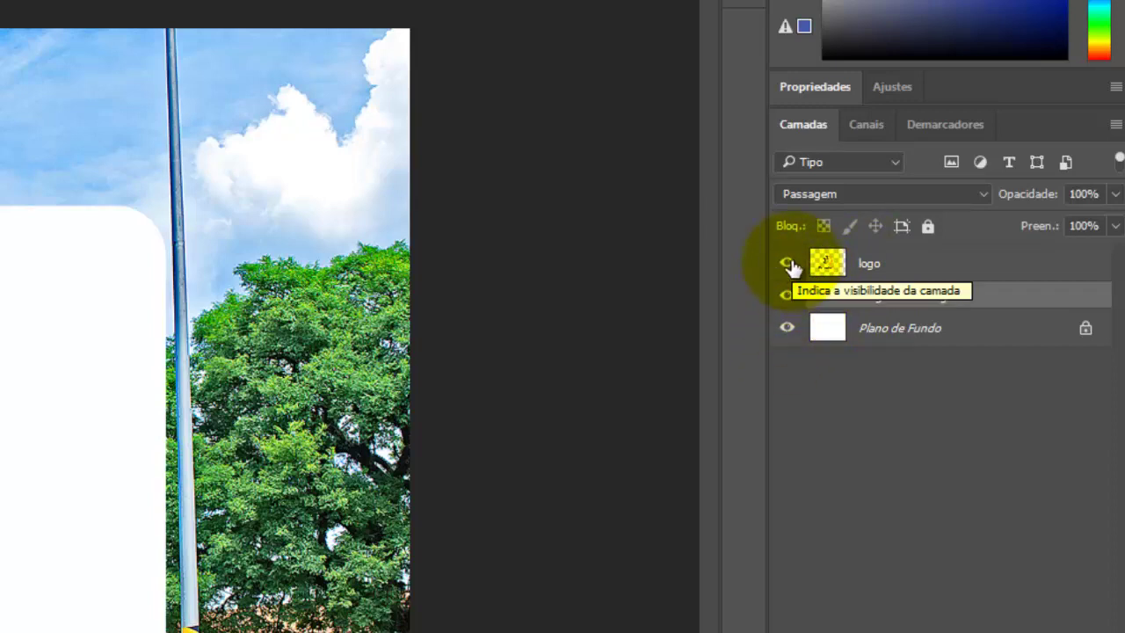
Step: Hide and show the logo layer and the Imagem e Retangulo group in turn, leaving both visible
{"action": "left_click", "coordinate": [905, 255]}
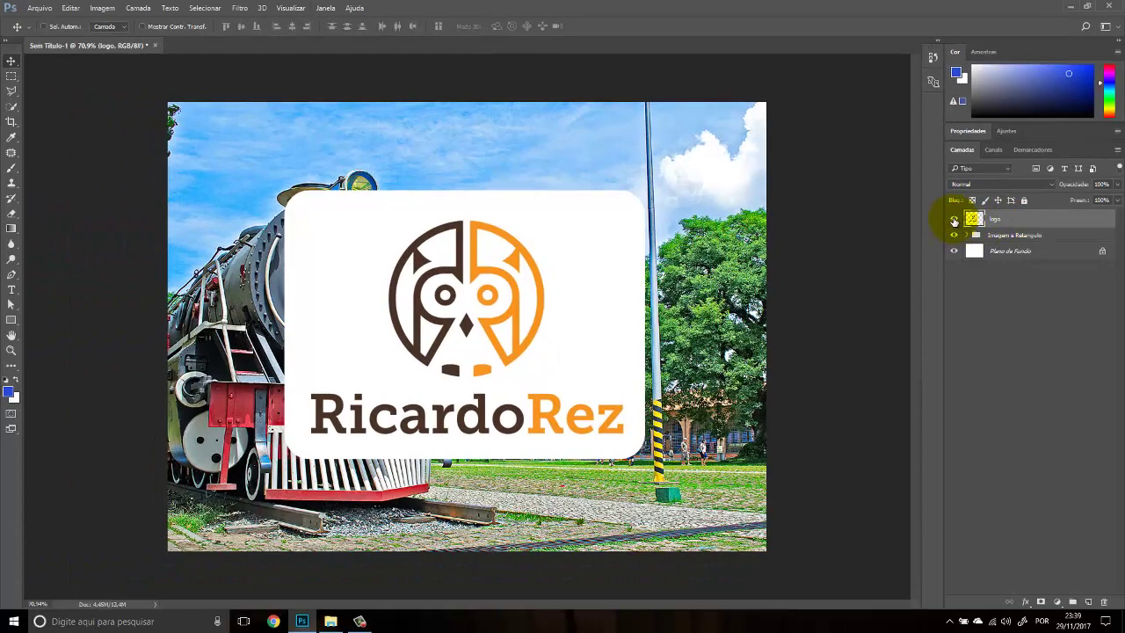
{"action": "left_click", "coordinate": [954, 220]}
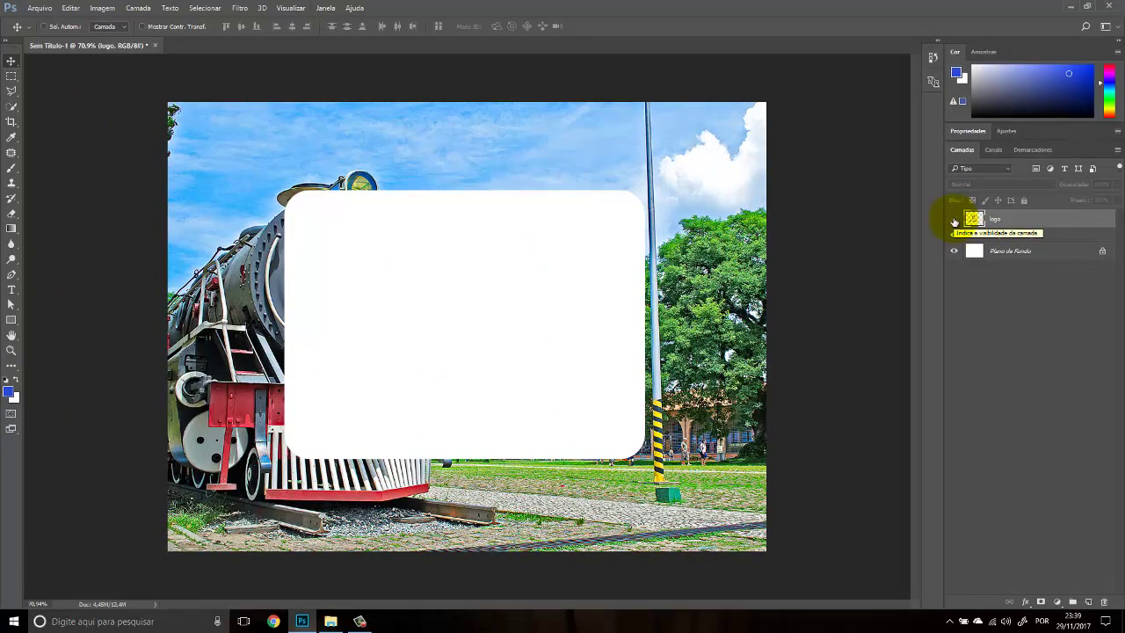
{"action": "left_click", "coordinate": [956, 220]}
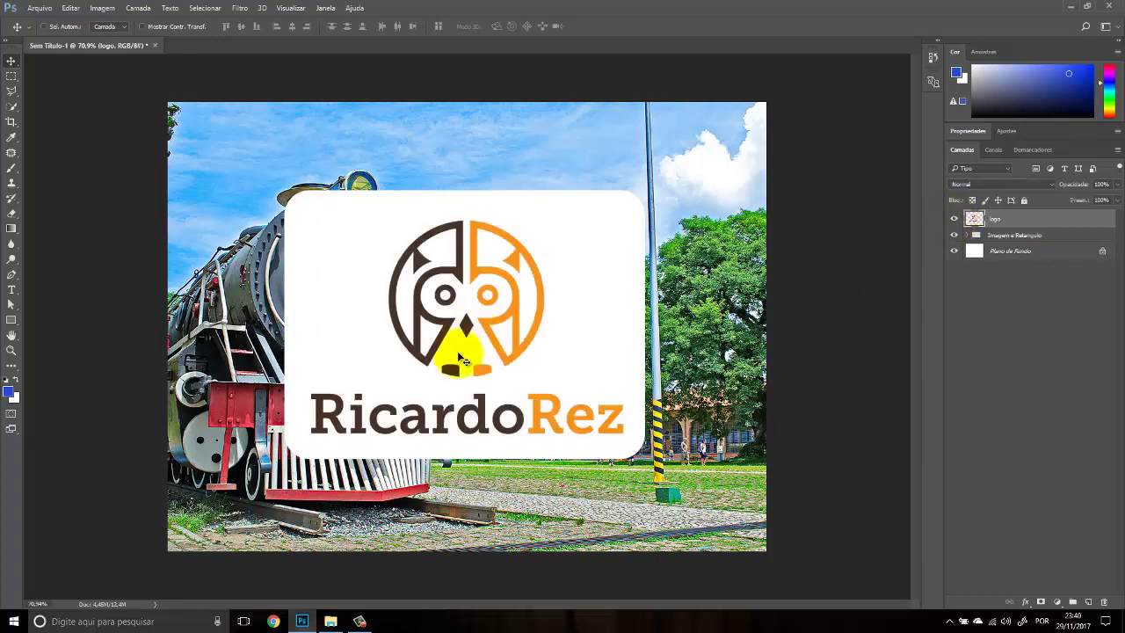
{"action": "left_click", "coordinate": [954, 235]}
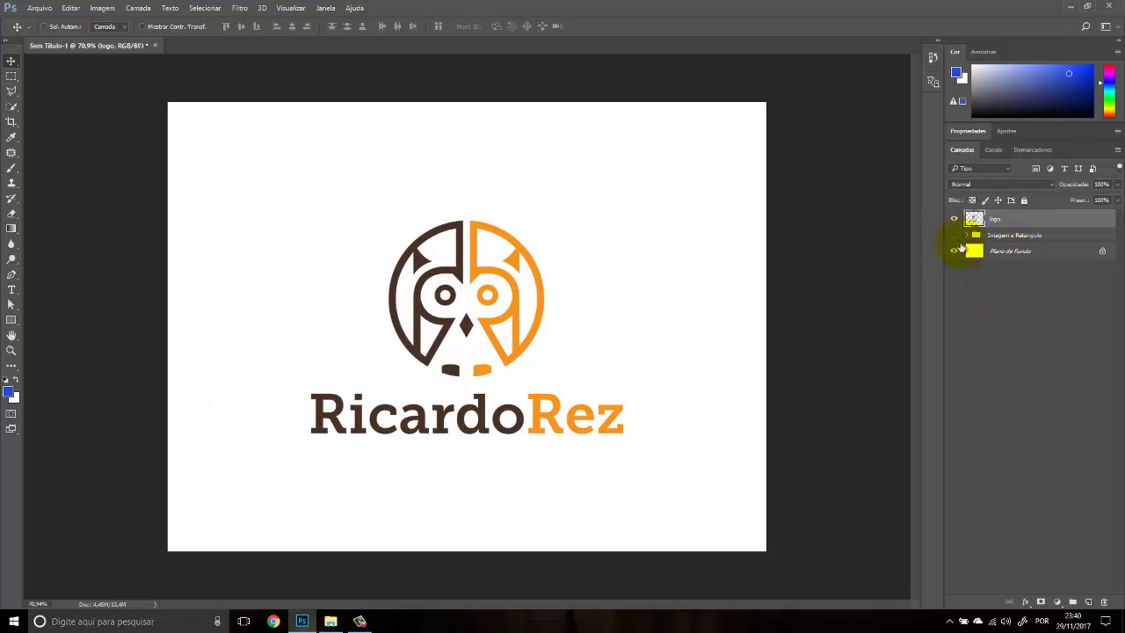
{"action": "left_click", "coordinate": [955, 237]}
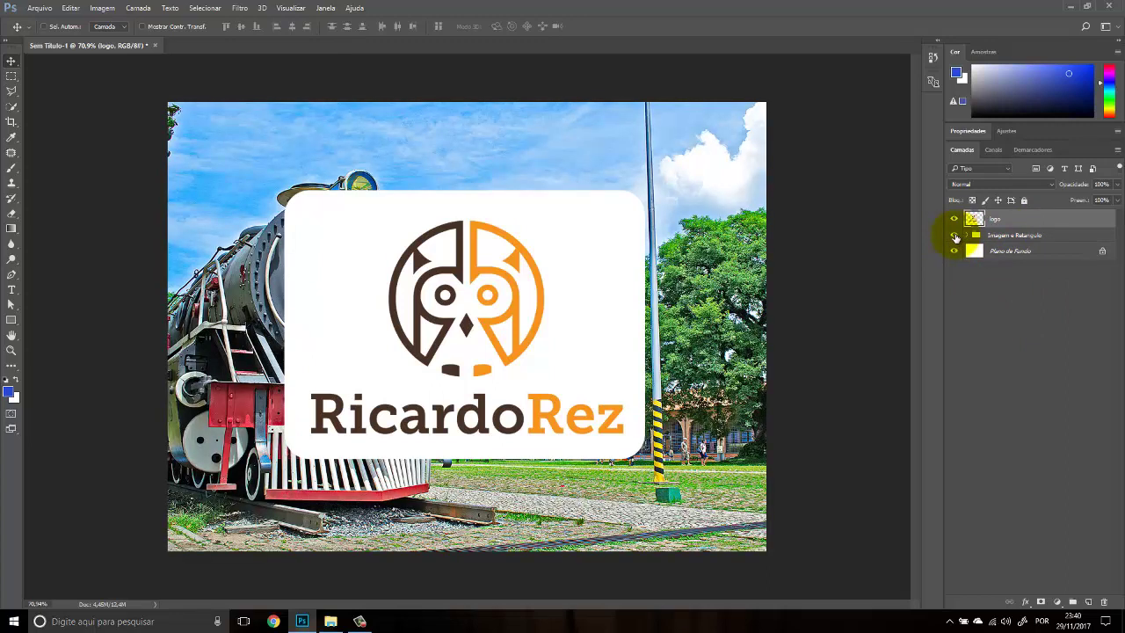
Step: Expand the Imagem e Retangulo group, move the logo layer into it, and move logo back out above the group
{"action": "left_click", "coordinate": [967, 236]}
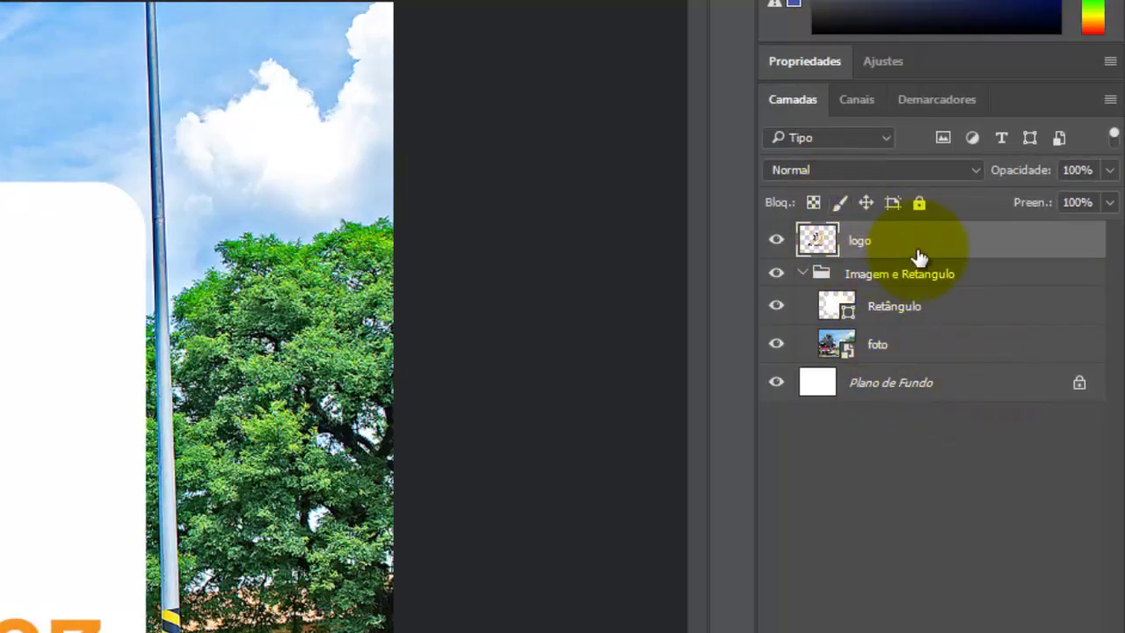
{"action": "left_click_drag", "start_coordinate": [941, 245], "coordinate": [972, 284]}
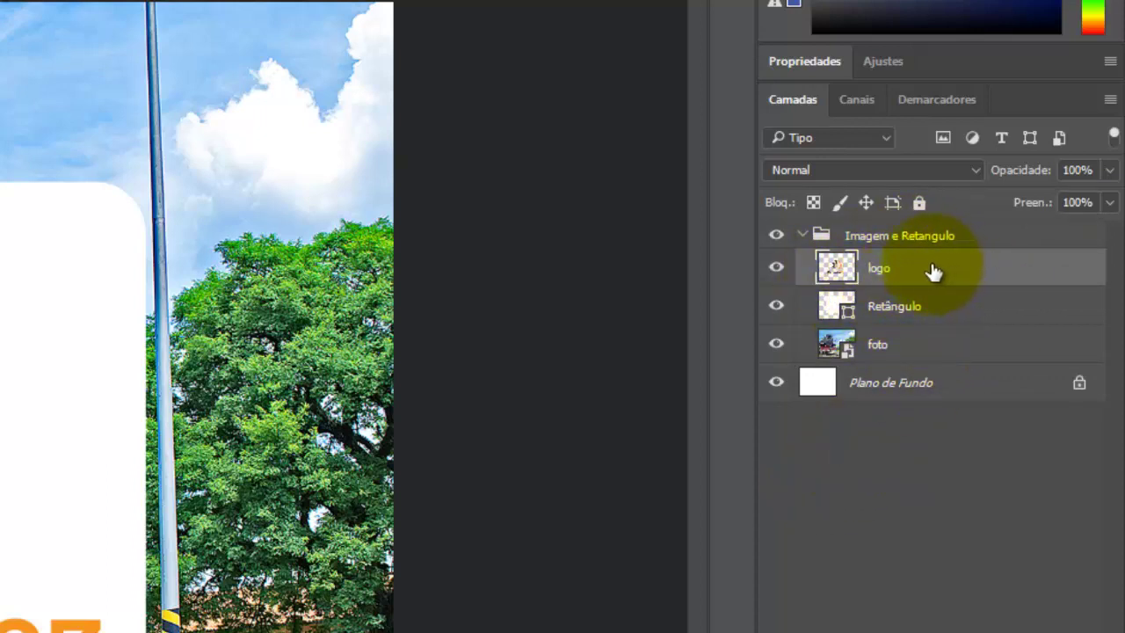
{"action": "left_click_drag", "start_coordinate": [975, 271], "coordinate": [990, 233]}
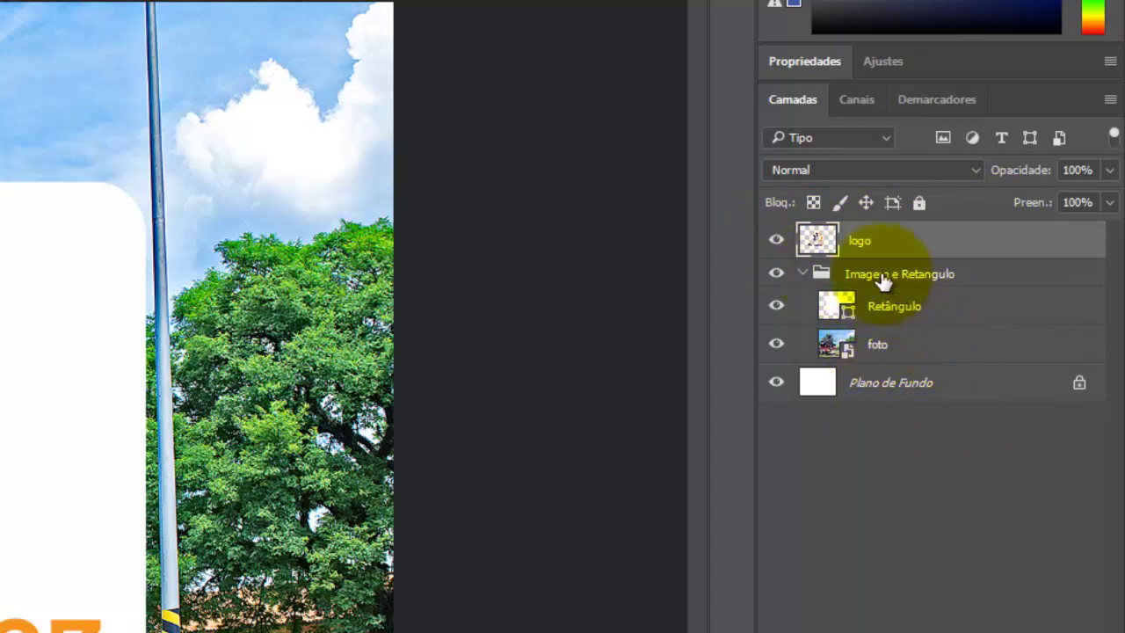
Step: Ungroup the Imagem e Retangulo group so its layers stand alone
{"action": "left_click", "coordinate": [945, 277]}
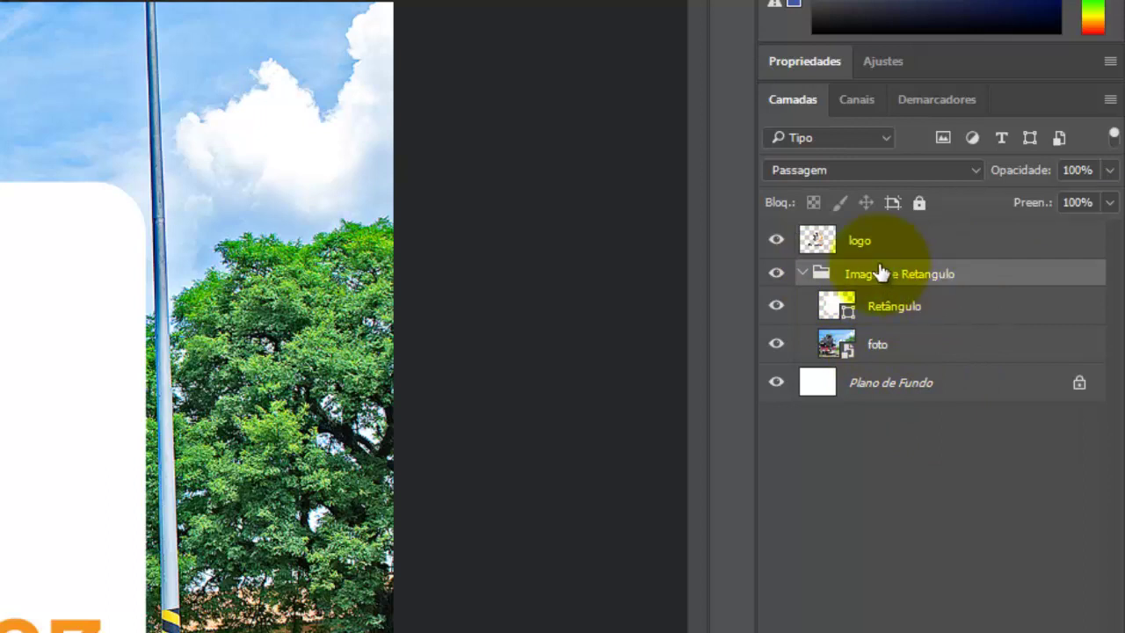
{"action": "right_click", "coordinate": [978, 279]}
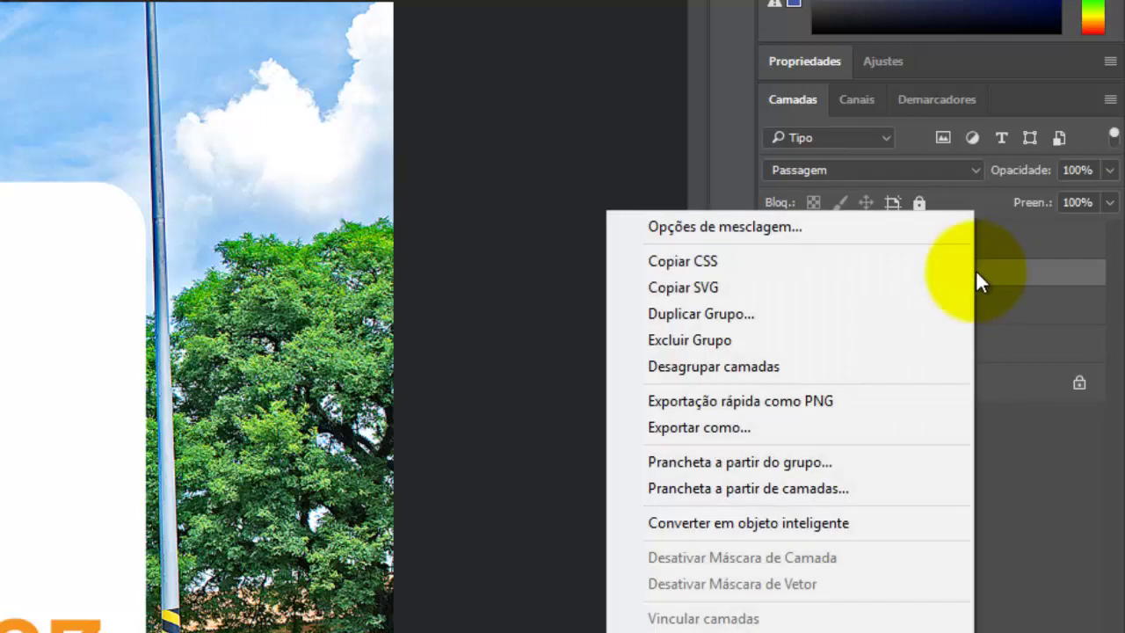
{"action": "left_click", "coordinate": [739, 369]}
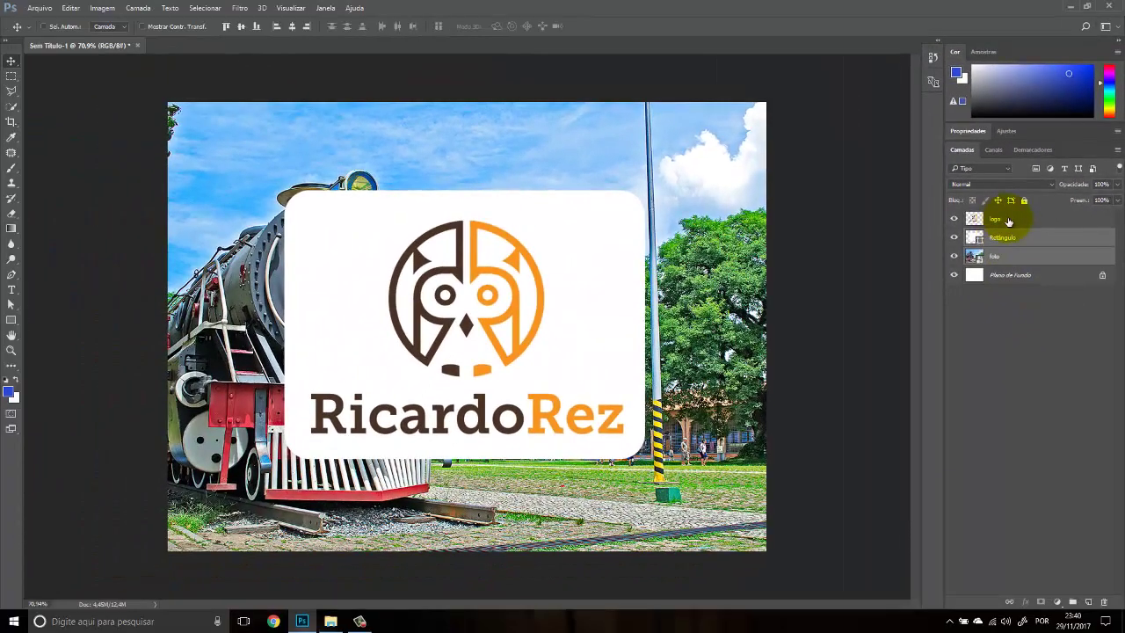
Step: Duplicate the logo layer three times
{"action": "left_click", "coordinate": [1009, 222]}
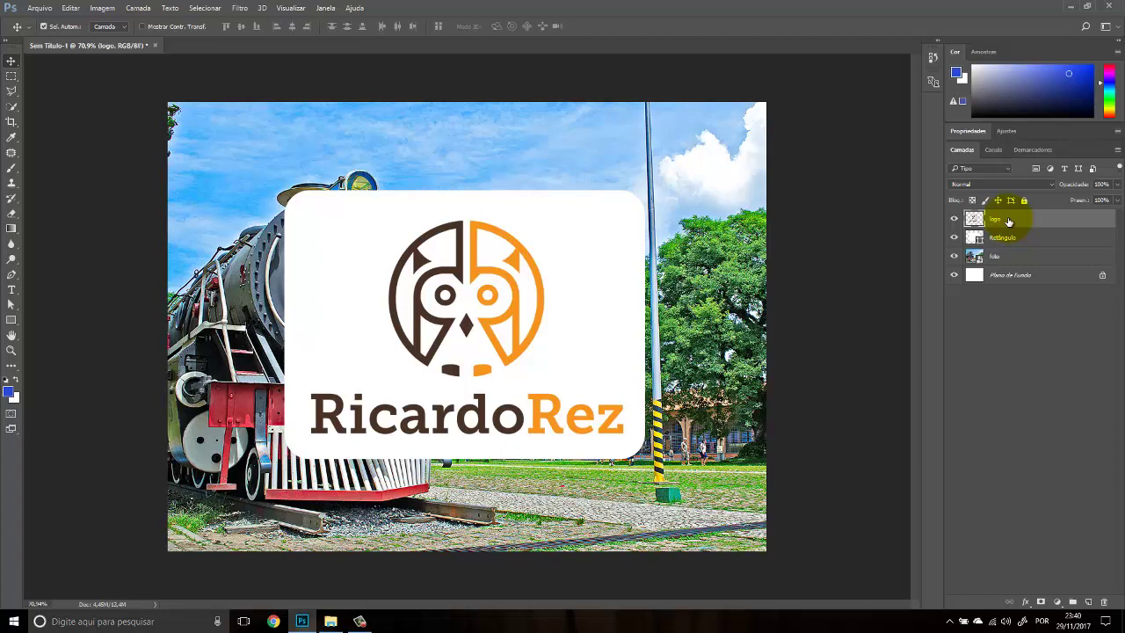
{"action": "key", "text": "ctrl+j"}
{"action": "key", "text": "ctrl+j"}
{"action": "key", "text": "ctrl+j"}
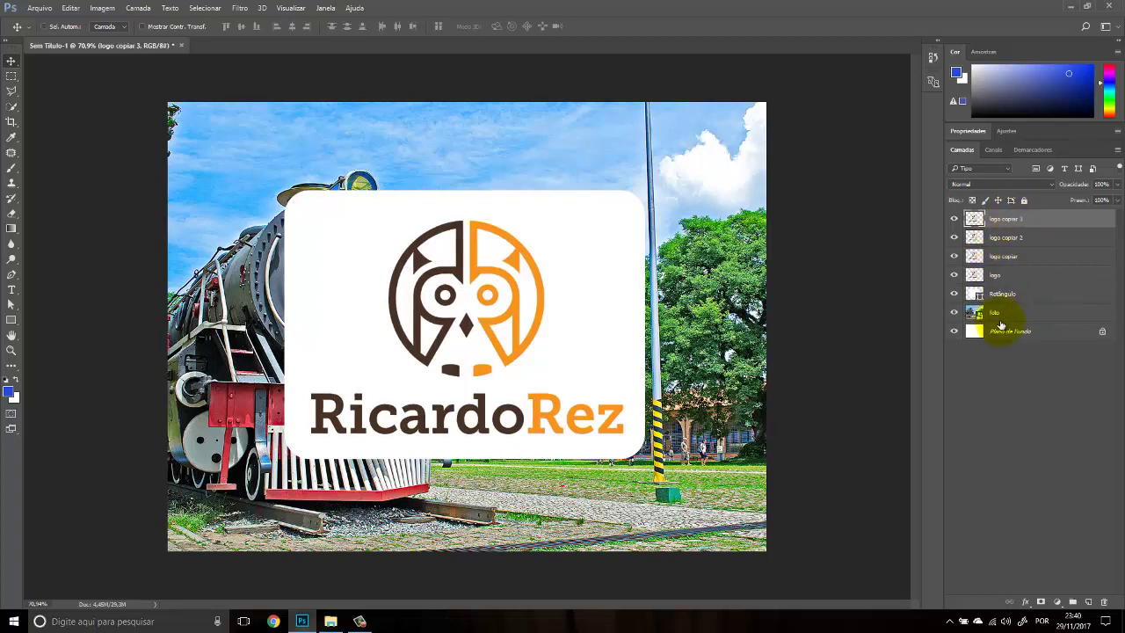
Step: Duplicate the Retângulo layer four times
{"action": "left_click", "coordinate": [1020, 295]}
{"action": "key", "text": "ctrl+j"}
{"action": "key", "text": "ctrl+j"}
{"action": "key", "text": "ctrl+j"}
{"action": "key", "text": "ctrl+j"}
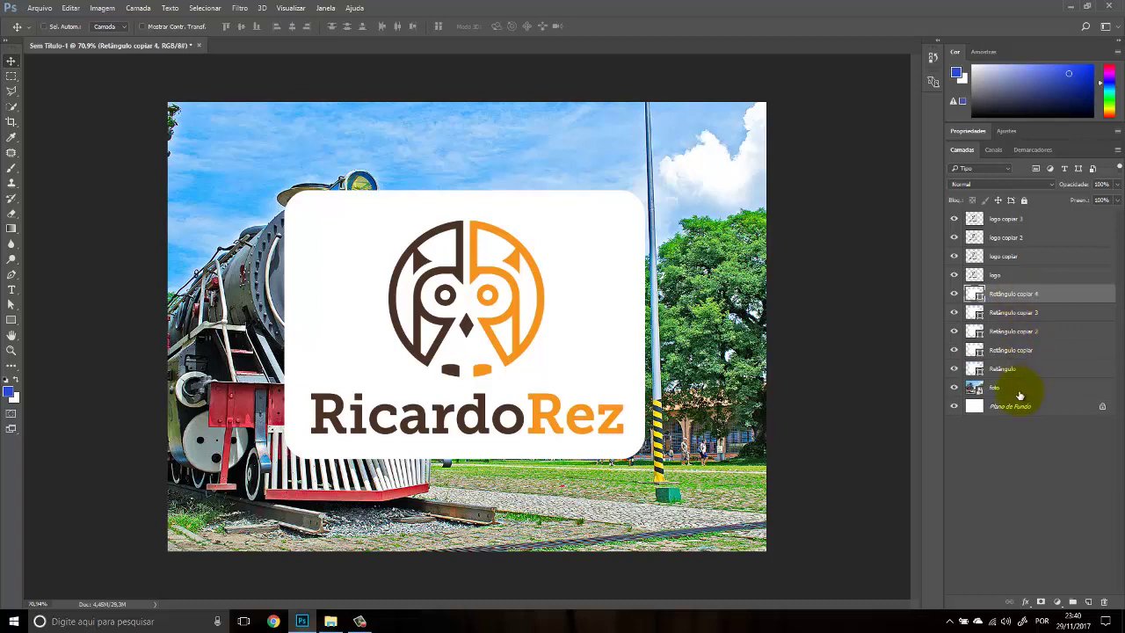
Step: Duplicate the foto layer four times
{"action": "left_click", "coordinate": [1020, 394]}
{"action": "key", "text": "ctrl+j"}
{"action": "key", "text": "ctrl+j"}
{"action": "key", "text": "ctrl+j"}
{"action": "key", "text": "ctrl+j"}
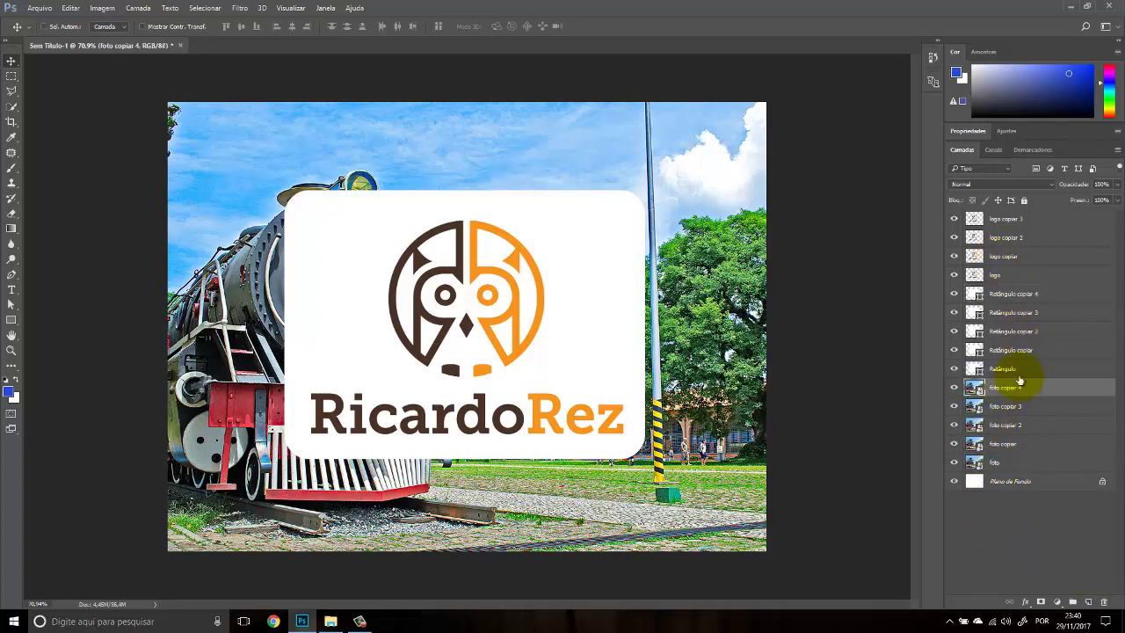
Step: Group Retângulo and its four copies and rename the group as formas
{"action": "left_click", "coordinate": [1018, 371]}
{"action": "left_click", "coordinate": [1015, 297], "text": "shift"}
{"action": "key", "text": "ctrl+g"}
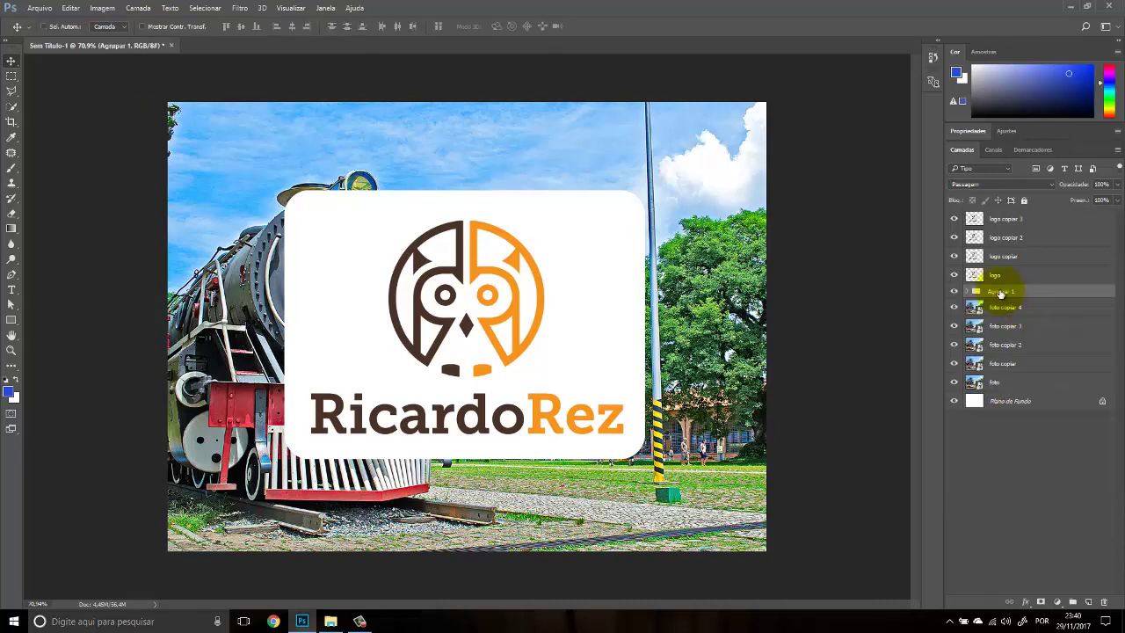
{"action": "double_click", "coordinate": [1000, 291]}
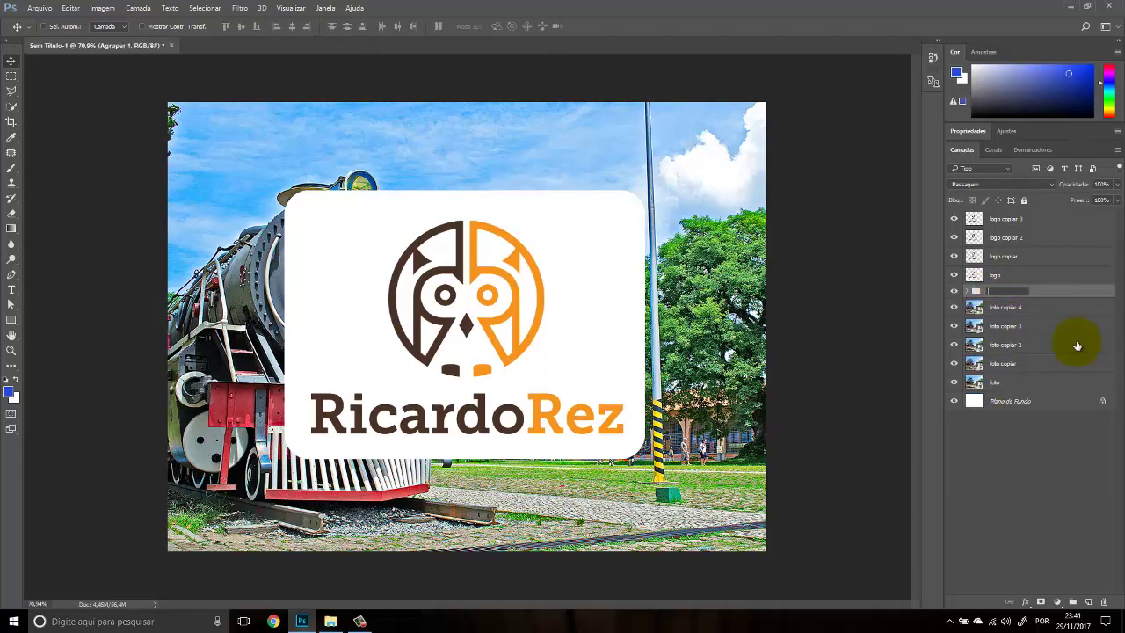
{"action": "type", "text": "formas"}
{"action": "key", "text": "Return"}
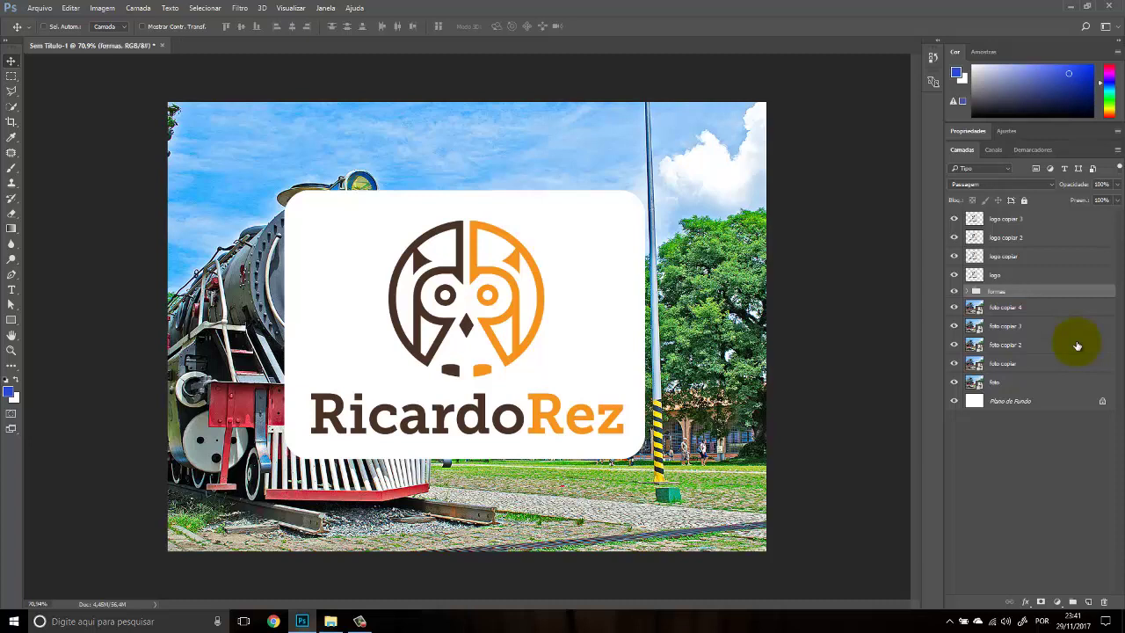
Step: Group logo and its three copies and rename the group as logos
{"action": "left_click", "coordinate": [998, 274]}
{"action": "left_click", "coordinate": [1007, 221], "text": "shift"}
{"action": "key", "text": "ctrl+g"}
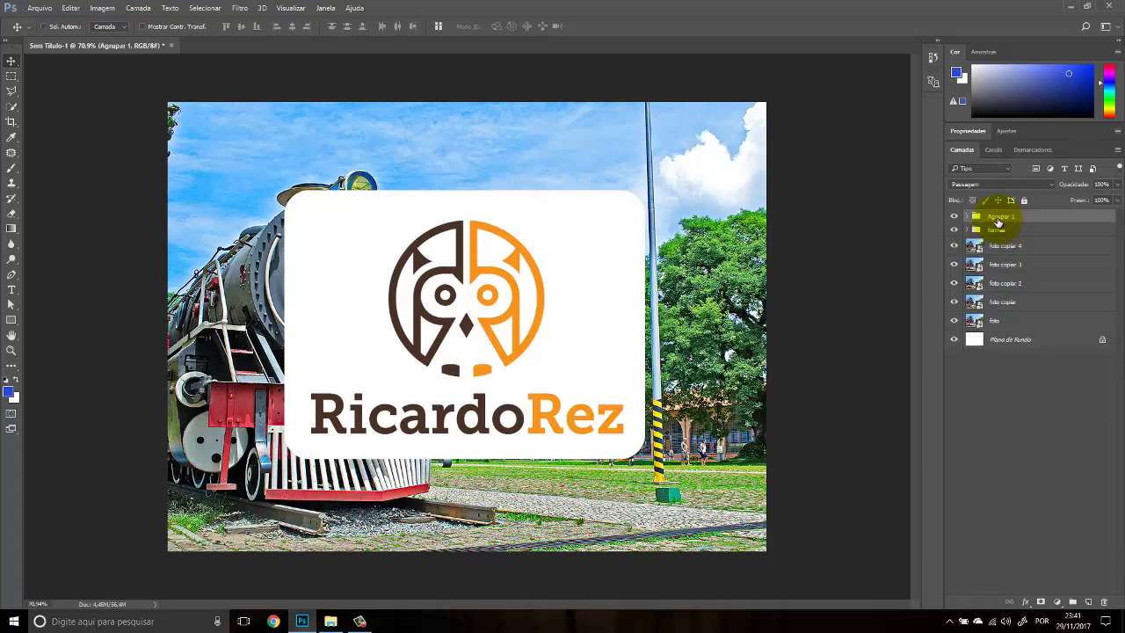
{"action": "key", "text": "Return"}
Step: Group foto and its four copies as fotos, and expand and collapse the group to check its contents
{"action": "left_click", "coordinate": [1003, 248]}
{"action": "left_click", "coordinate": [1001, 317], "text": "shift"}
{"action": "key", "text": "ctrl+g"}
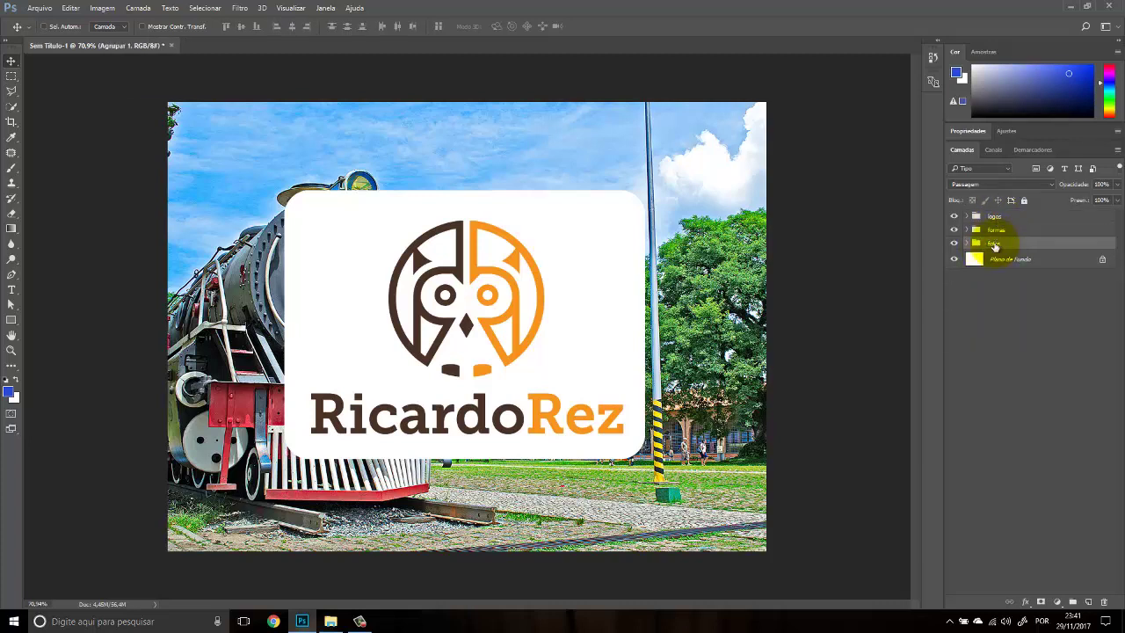
{"action": "key", "text": "Return"}
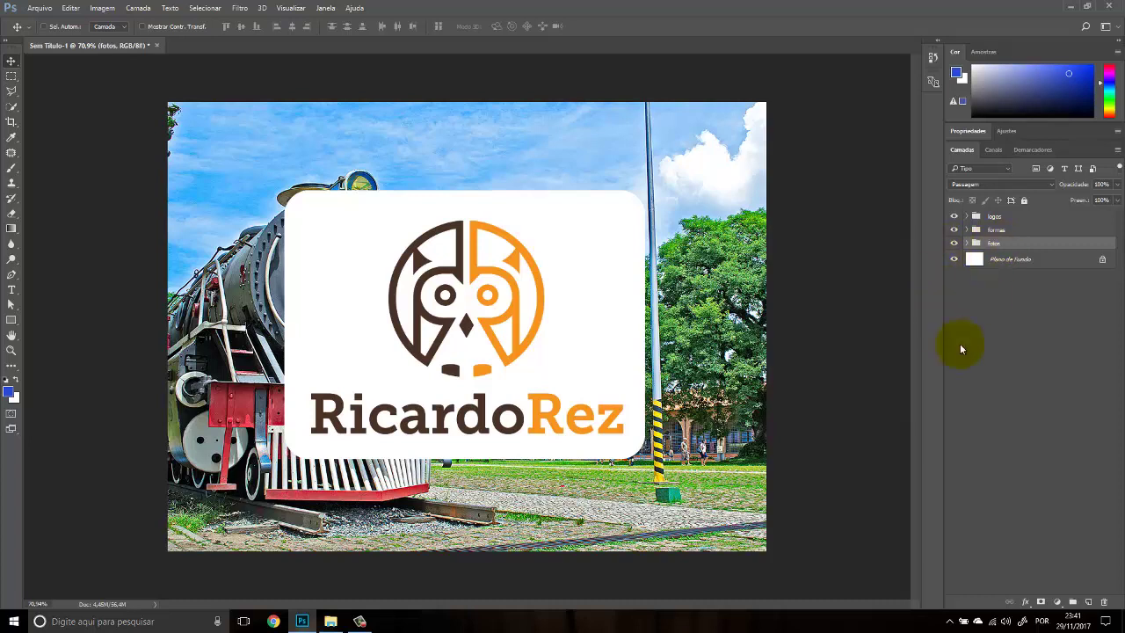
{"action": "left_click", "coordinate": [966, 243]}
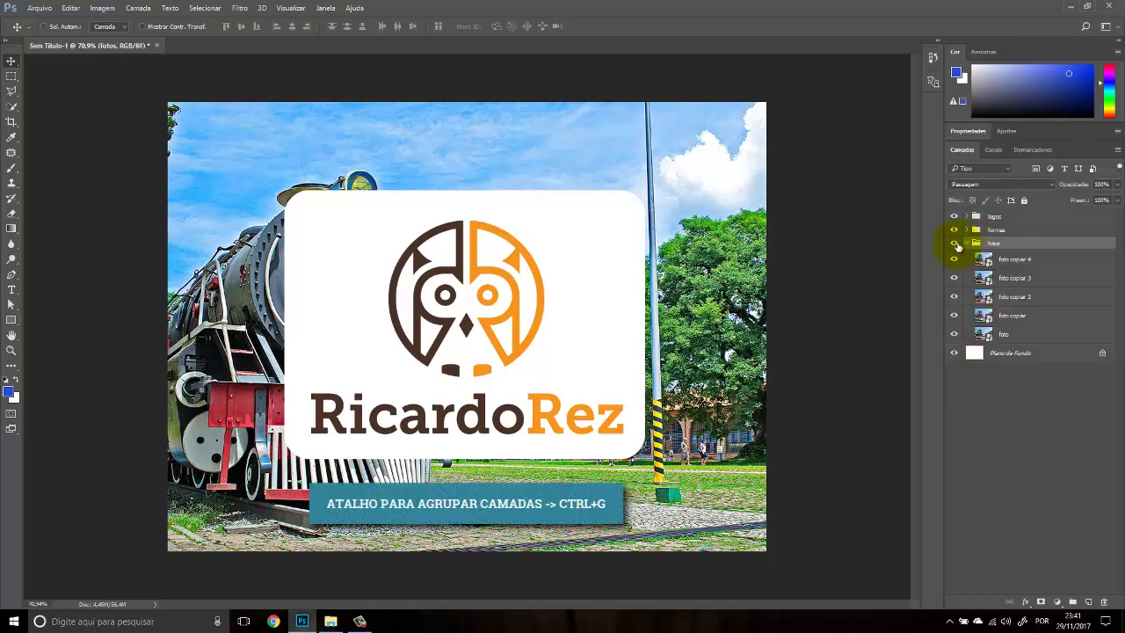
{"action": "left_click", "coordinate": [966, 243]}
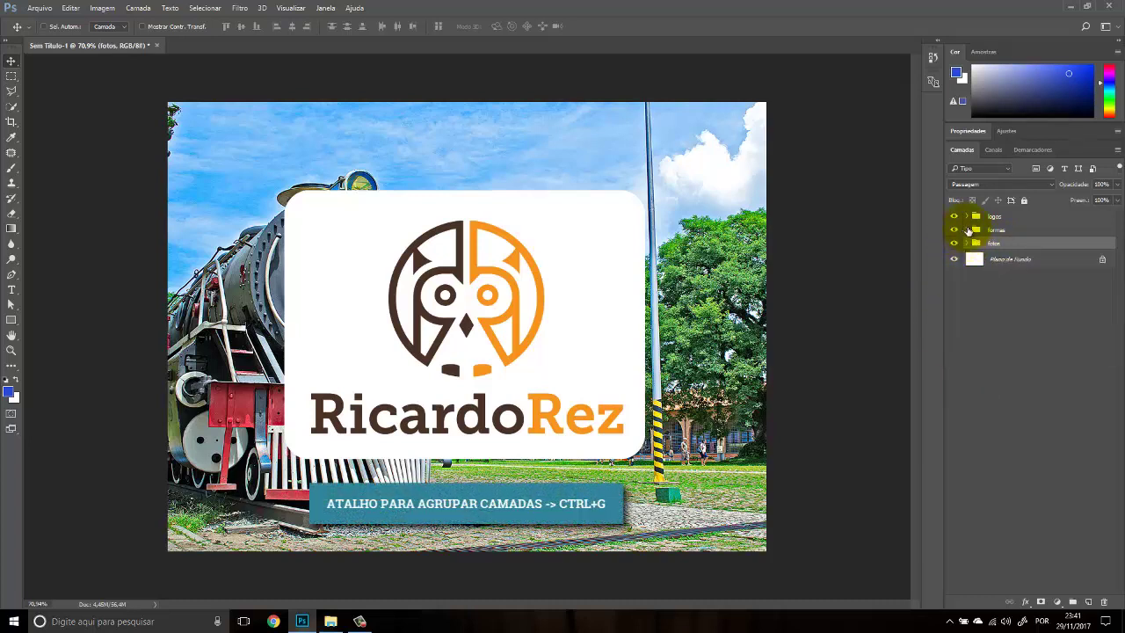
Step: Undo the creation and naming of the fotos, logos and formas groups, back to the separate duplicated layers
{"action": "key", "text": "ctrl+alt+z"}
{"action": "key", "text": "ctrl+alt+z"}
{"action": "key", "text": "ctrl+alt+z"}
{"action": "key", "text": "ctrl+alt+z"}
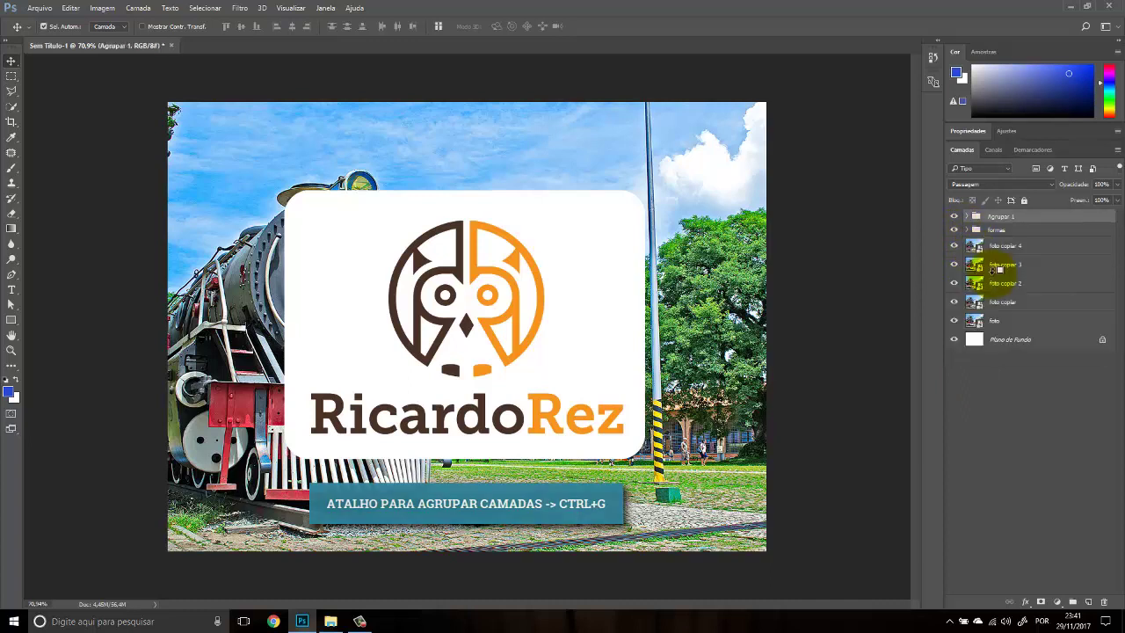
{"action": "key", "text": "ctrl+alt+z"}
{"action": "key", "text": "ctrl+alt+z"}
{"action": "key", "text": "ctrl+alt+z"}
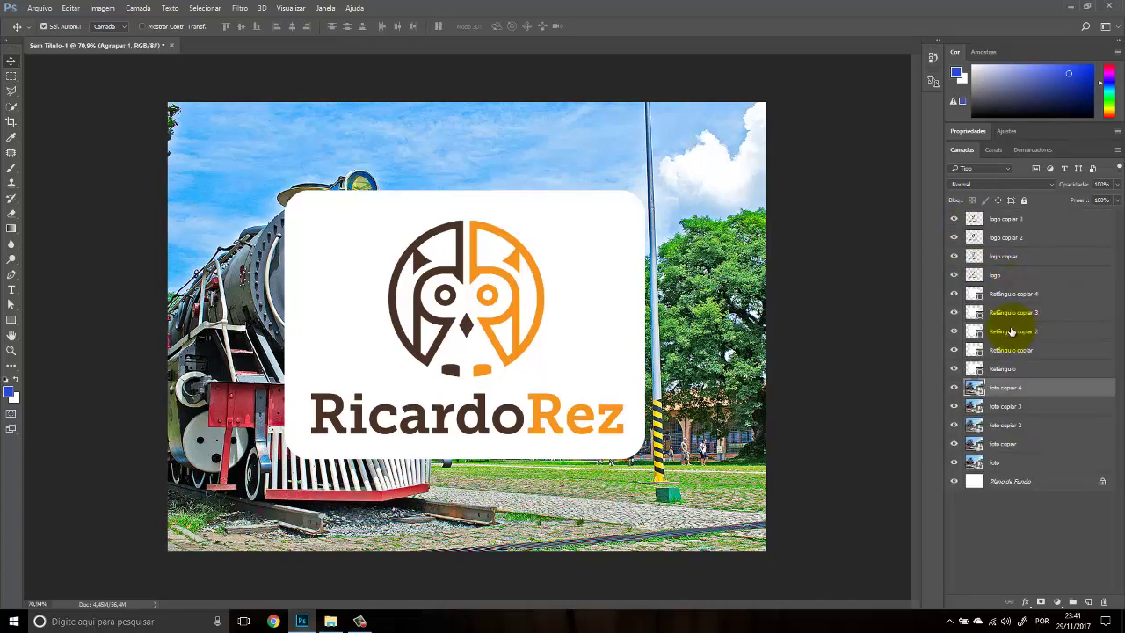
Step: Group the layers from logo copiar 2 down to Retângulo copiar, and undo the grouping
{"action": "left_click", "coordinate": [1006, 237]}
{"action": "left_click", "coordinate": [1008, 350], "text": "shift"}
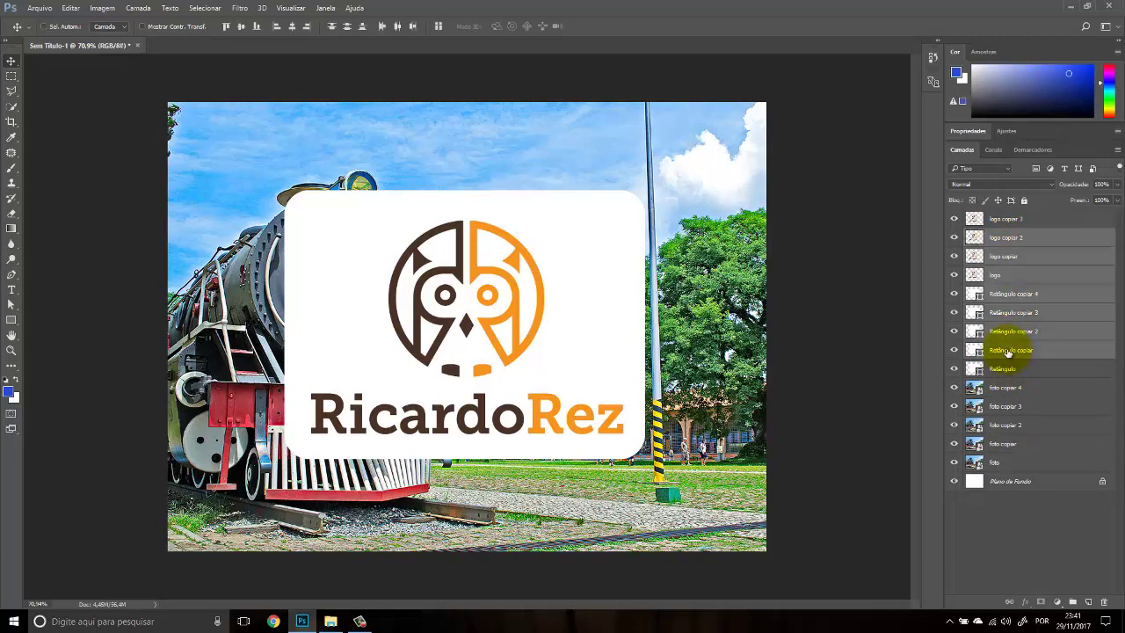
{"action": "key", "text": "ctrl+g"}
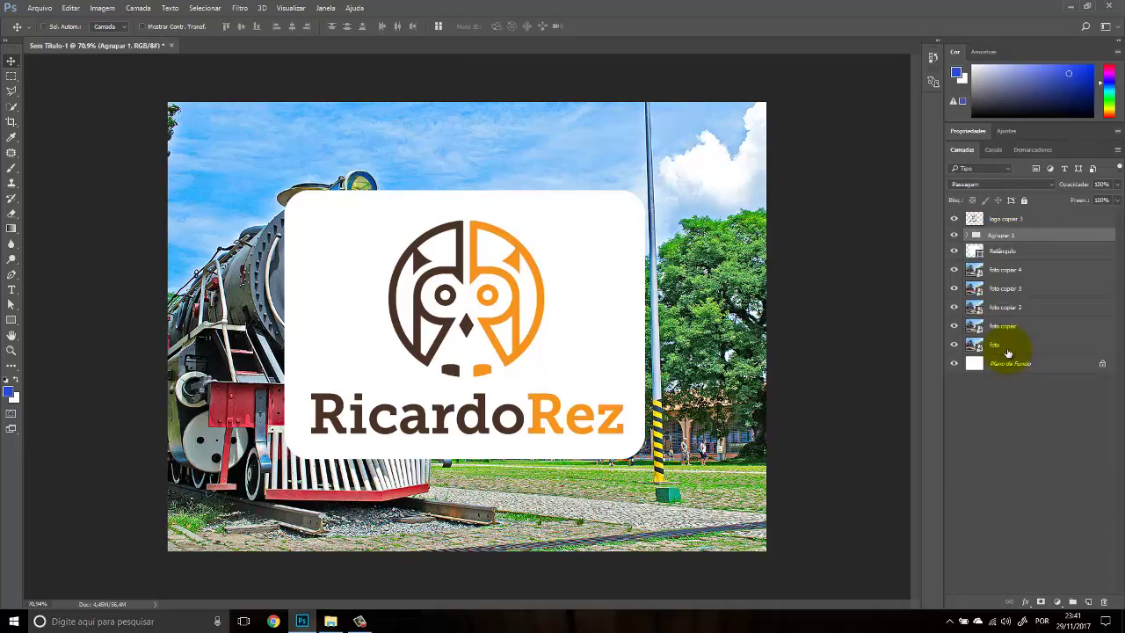
{"action": "key", "text": "ctrl+alt+z"}
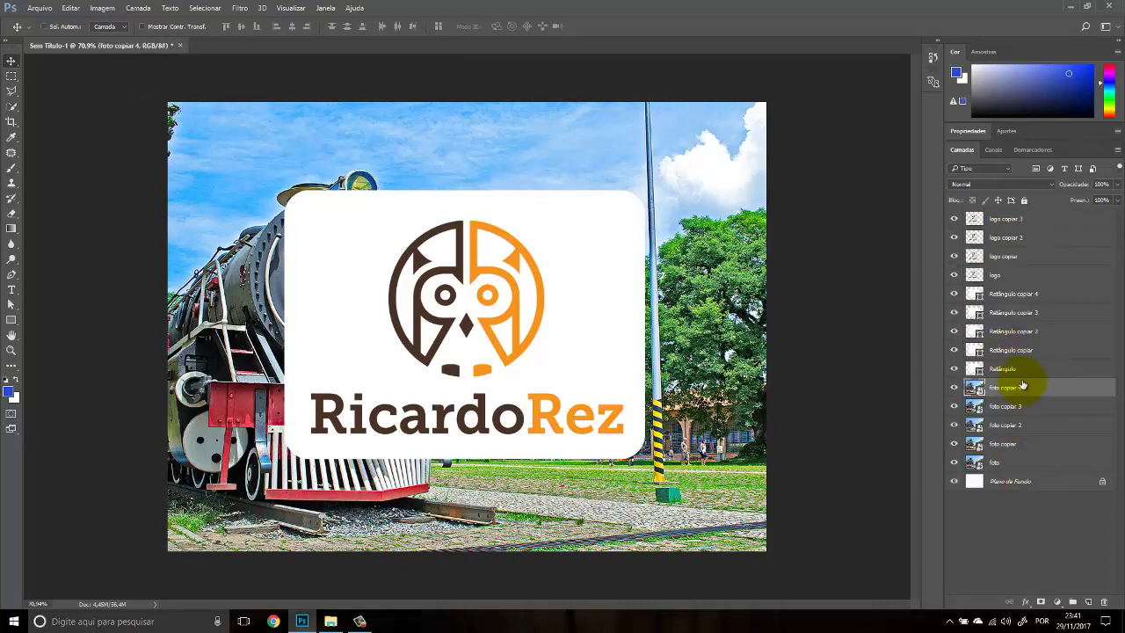
Step: Group the consecutive layers from logo down to foto copiar 4
{"action": "left_click", "coordinate": [1003, 276]}
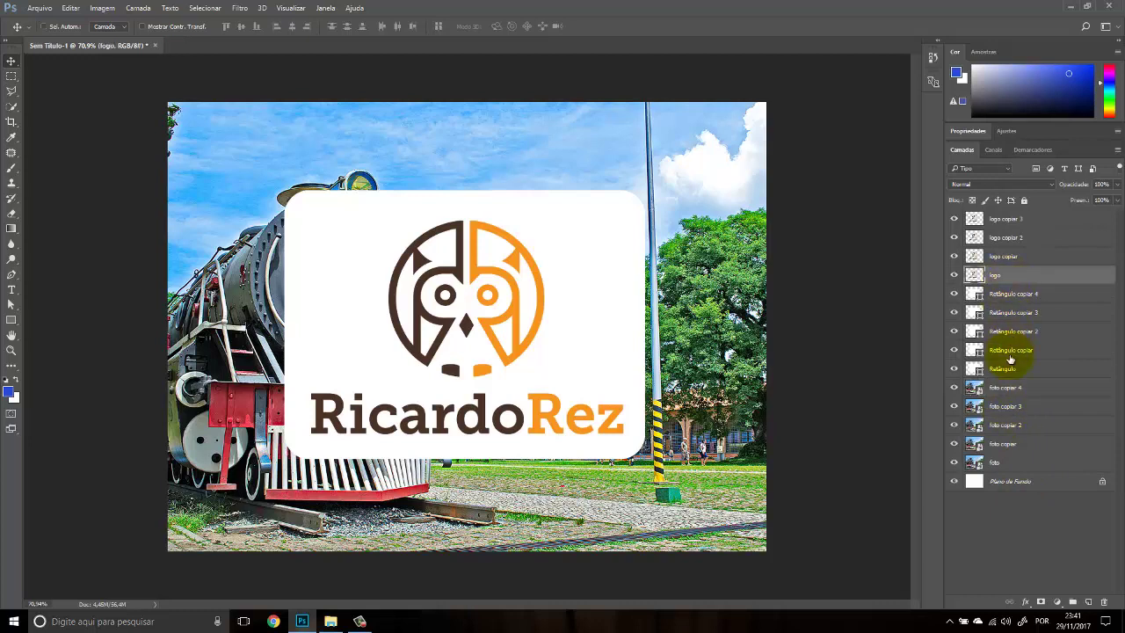
{"action": "left_click", "coordinate": [1005, 387], "text": "shift"}
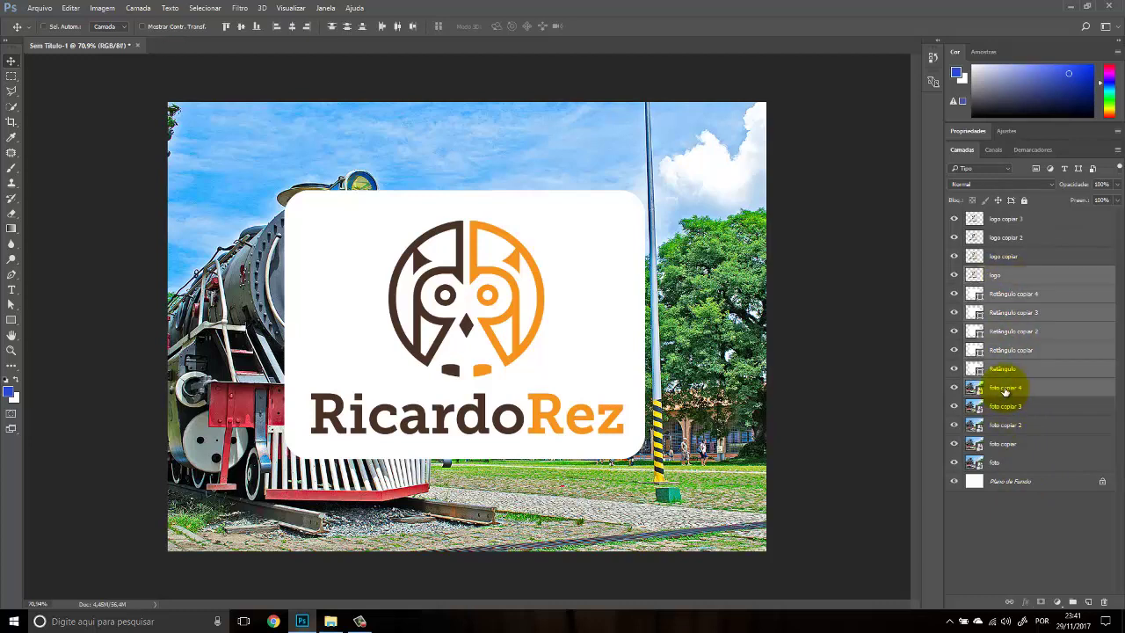
{"action": "left_click", "coordinate": [1072, 603]}
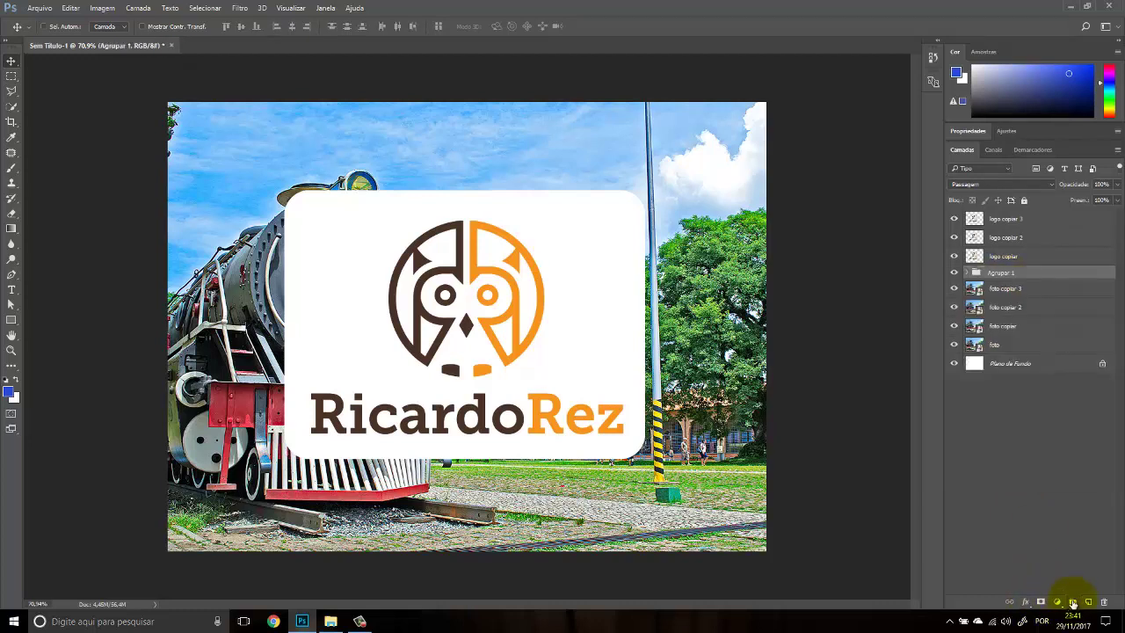
Step: Undo the last grouping and delete all copies of foto, Retângulo and logo, keeping only the original layers
{"action": "key", "text": "ctrl+alt+z"}
{"action": "left_click", "coordinate": [1002, 443]}
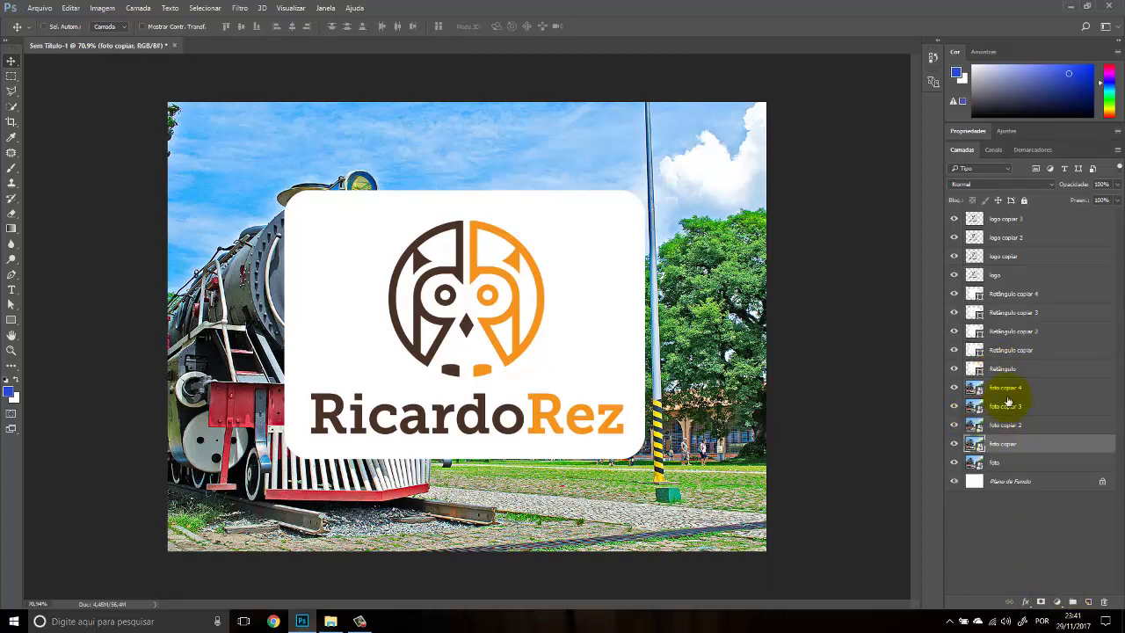
{"action": "left_click", "coordinate": [1006, 388], "text": "shift"}
{"action": "key", "text": "Delete"}
{"action": "left_click", "coordinate": [1007, 350]}
{"action": "left_click", "coordinate": [1005, 294], "text": "shift"}
{"action": "key", "text": "Delete"}
{"action": "left_click", "coordinate": [1001, 256]}
{"action": "left_click", "coordinate": [1005, 219], "text": "shift"}
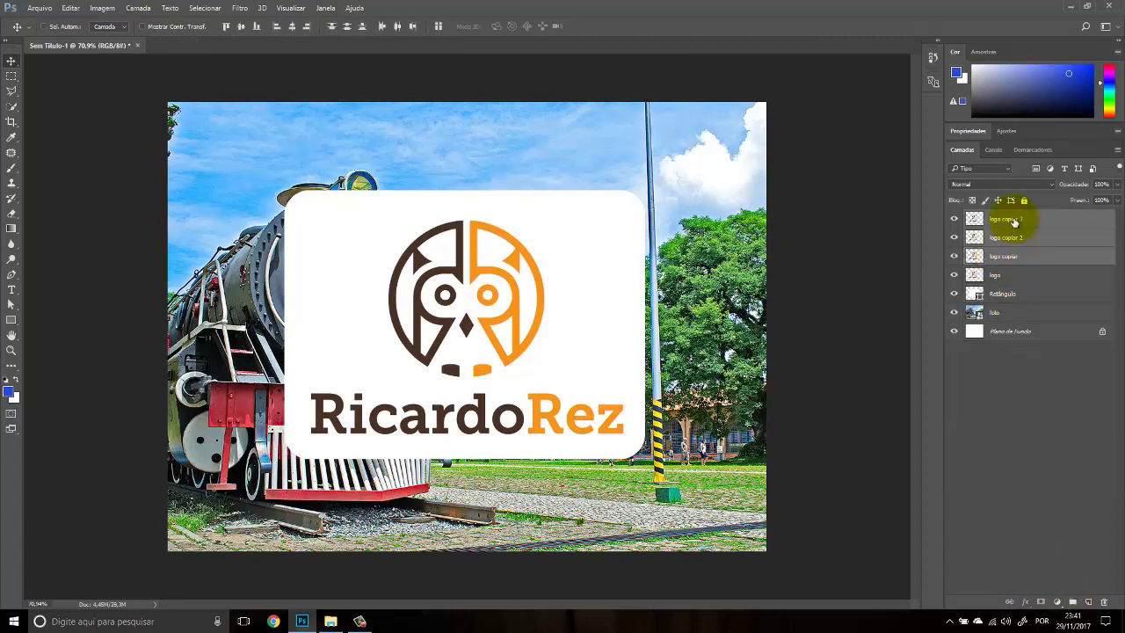
{"action": "key", "text": "Delete"}
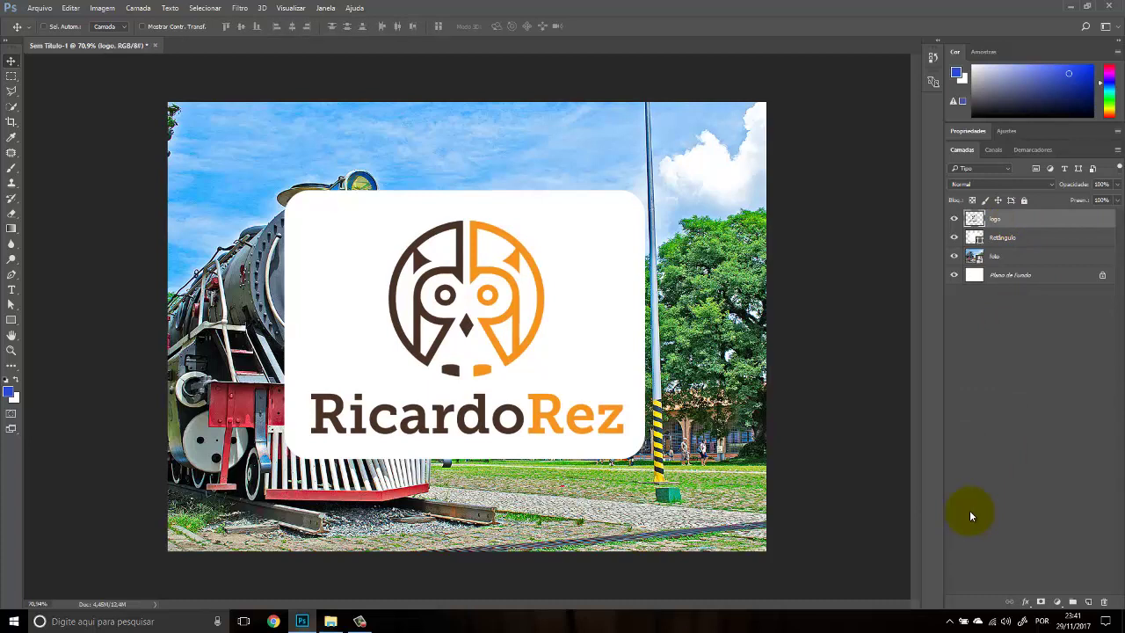
Step: Select the foto, Retângulo and logo layers one after another to compare their thumbnails
{"action": "left_click", "coordinate": [986, 256]}
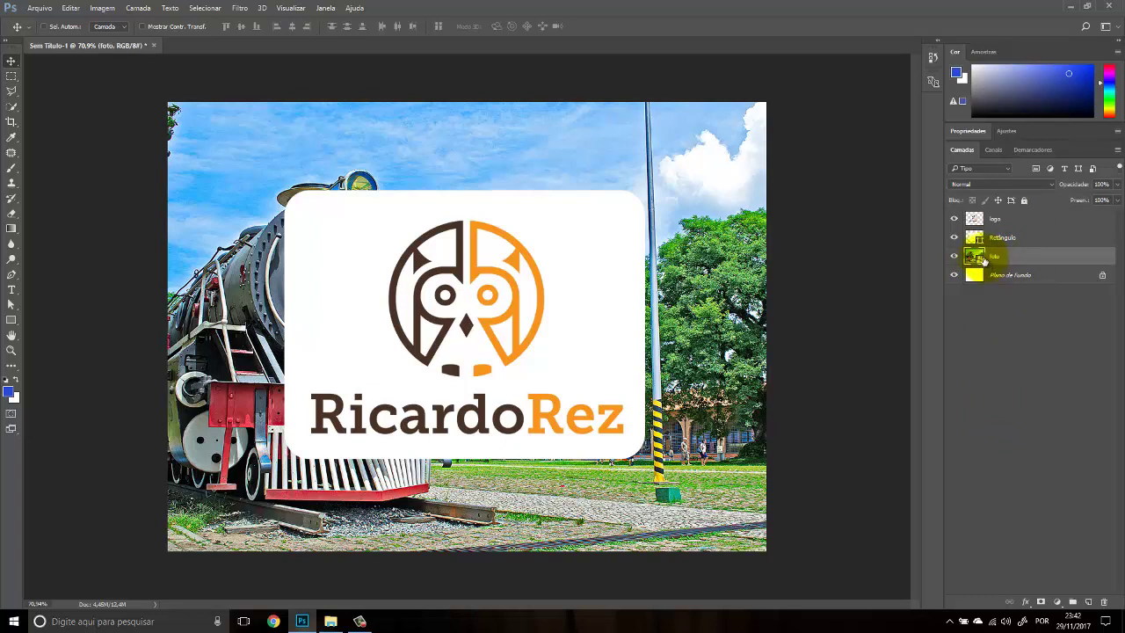
{"action": "left_click", "coordinate": [985, 238]}
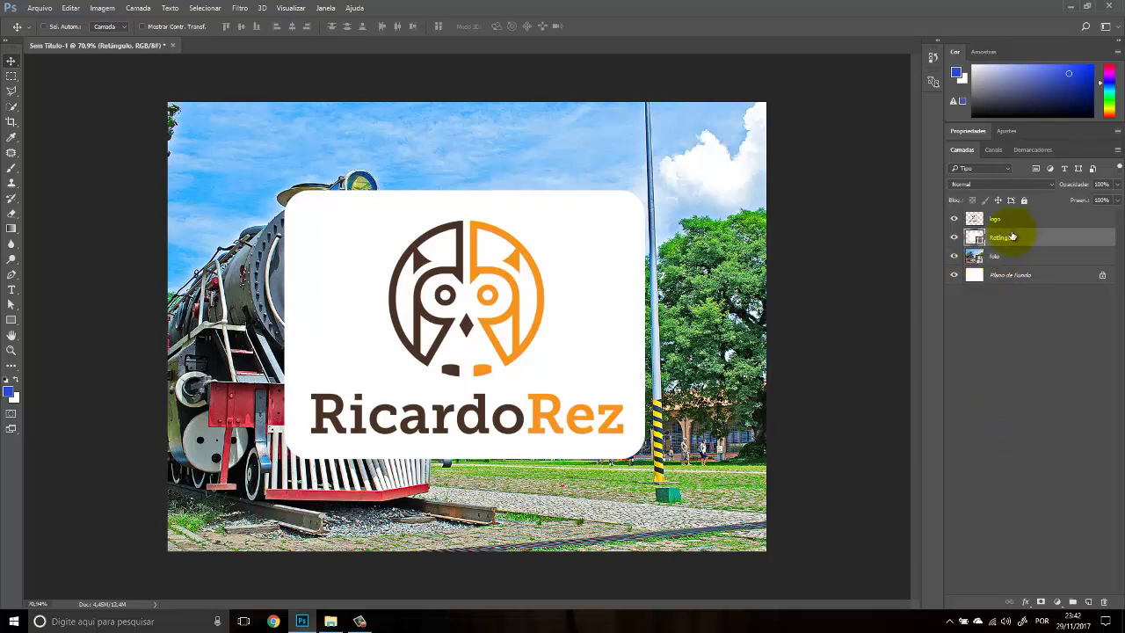
{"action": "left_click", "coordinate": [981, 218]}
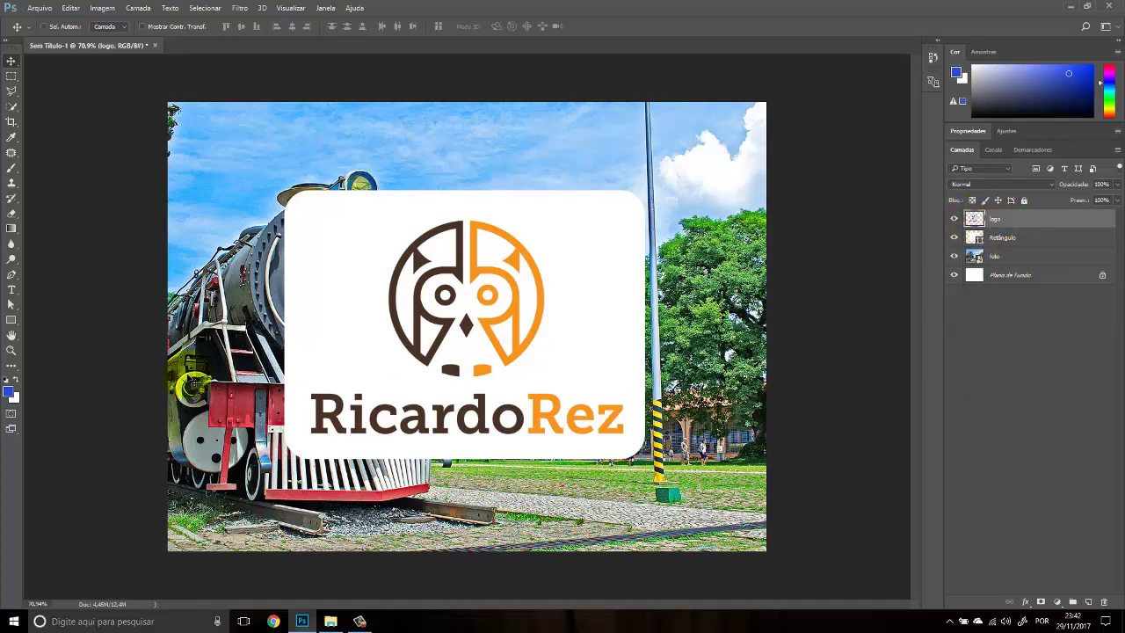
Step: Add the text "camada de texto" on a new layer and move it into the sky above the white rectangle
{"action": "key", "text": "t"}
{"action": "left_click", "coordinate": [350, 241]}
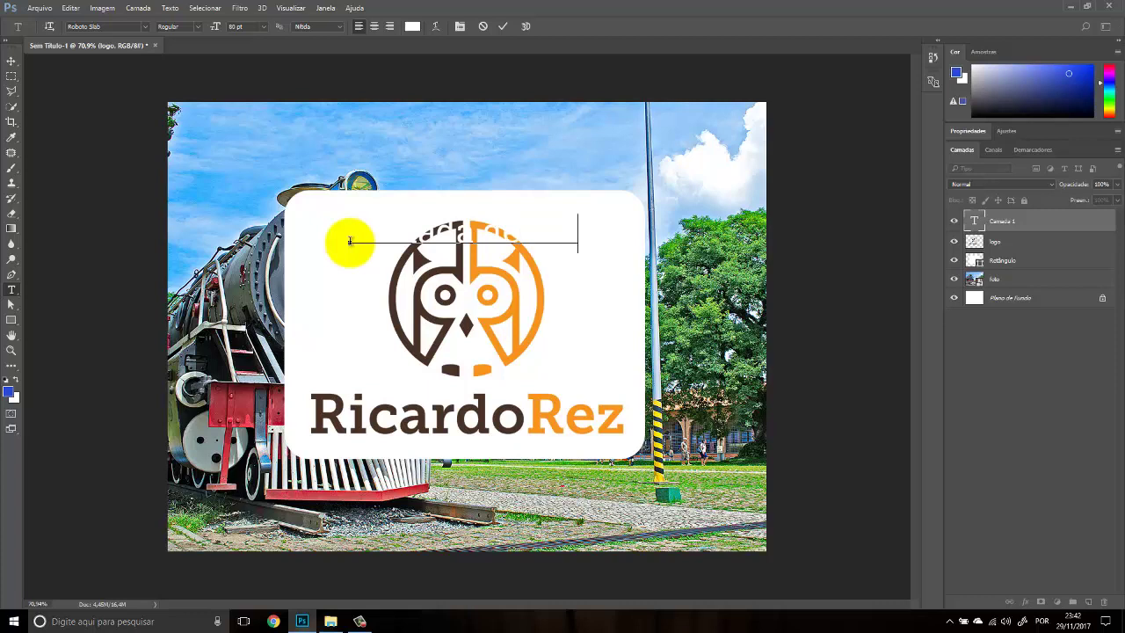
{"action": "key", "text": "ctrl+Return"}
{"action": "key", "text": "v"}
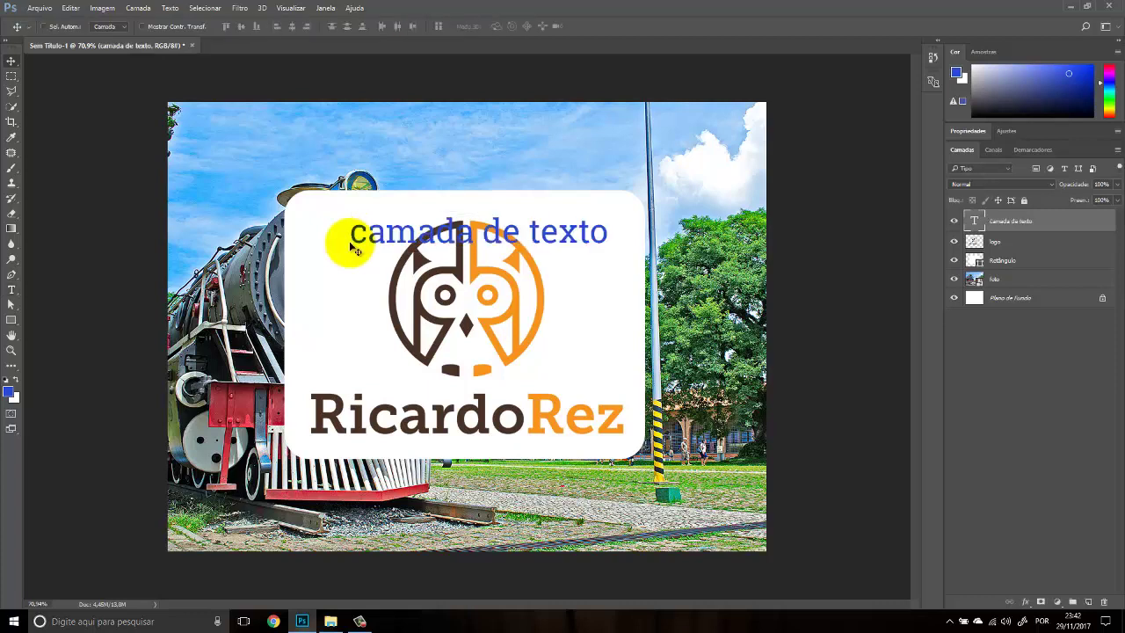
{"action": "left_click_drag", "start_coordinate": [425, 239], "coordinate": [429, 141]}
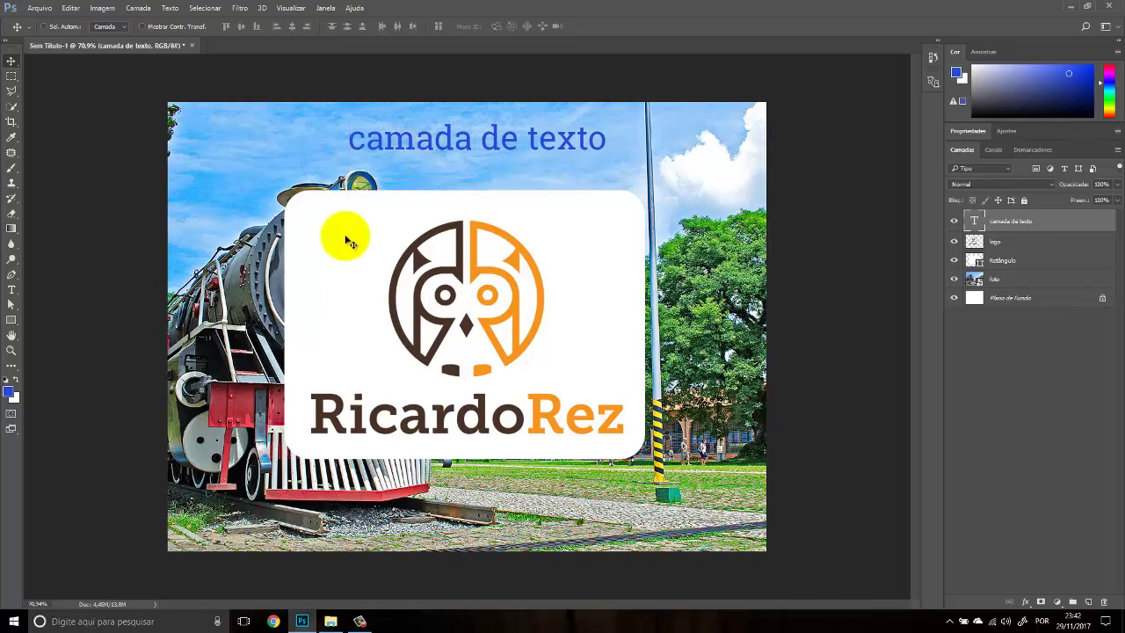
Step: Set the foreground color to bright red, fill the text with it, and nudge the text slightly
{"action": "left_click", "coordinate": [8, 394]}
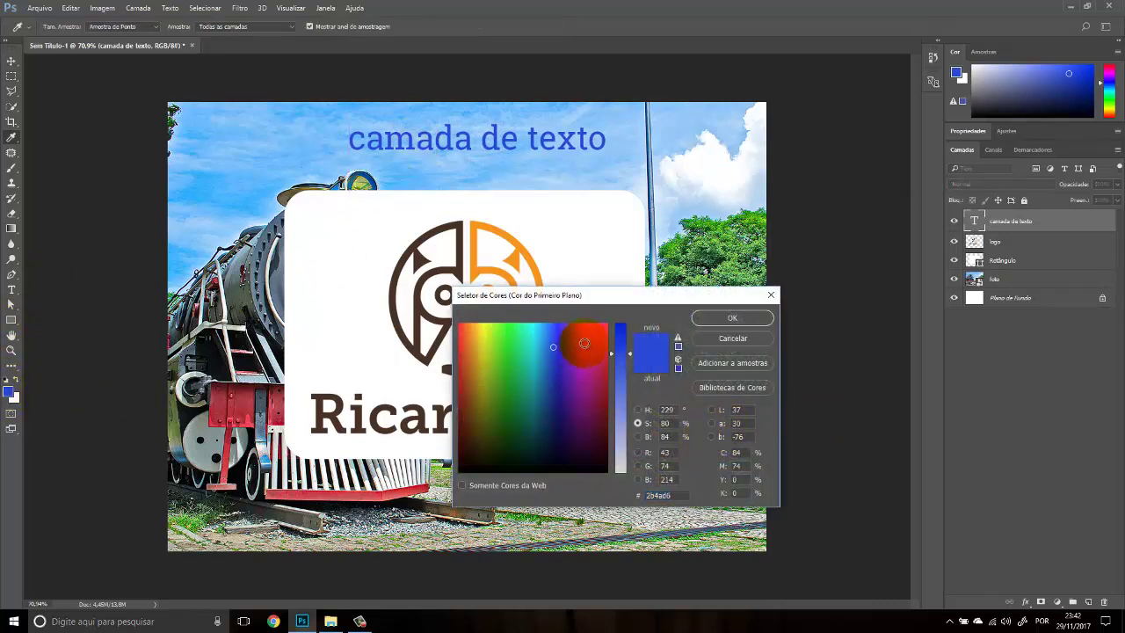
{"action": "left_click", "coordinate": [605, 325]}
{"action": "left_click", "coordinate": [710, 317]}
{"action": "key", "text": "alt+BackSpace"}
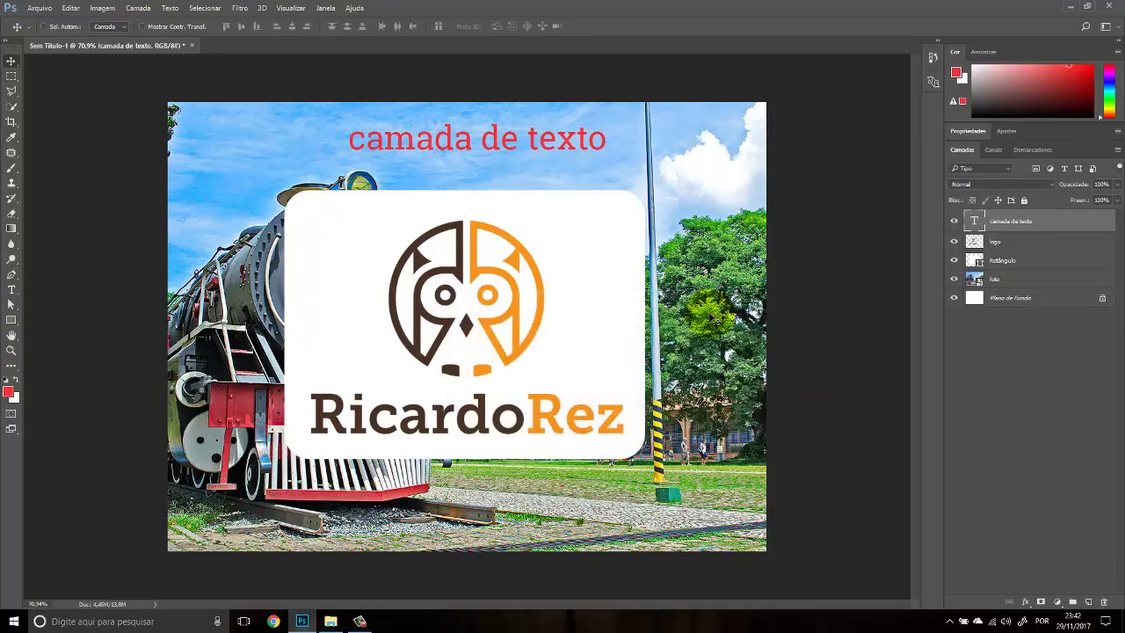
{"action": "left_click_drag", "start_coordinate": [502, 158], "coordinate": [500, 157]}
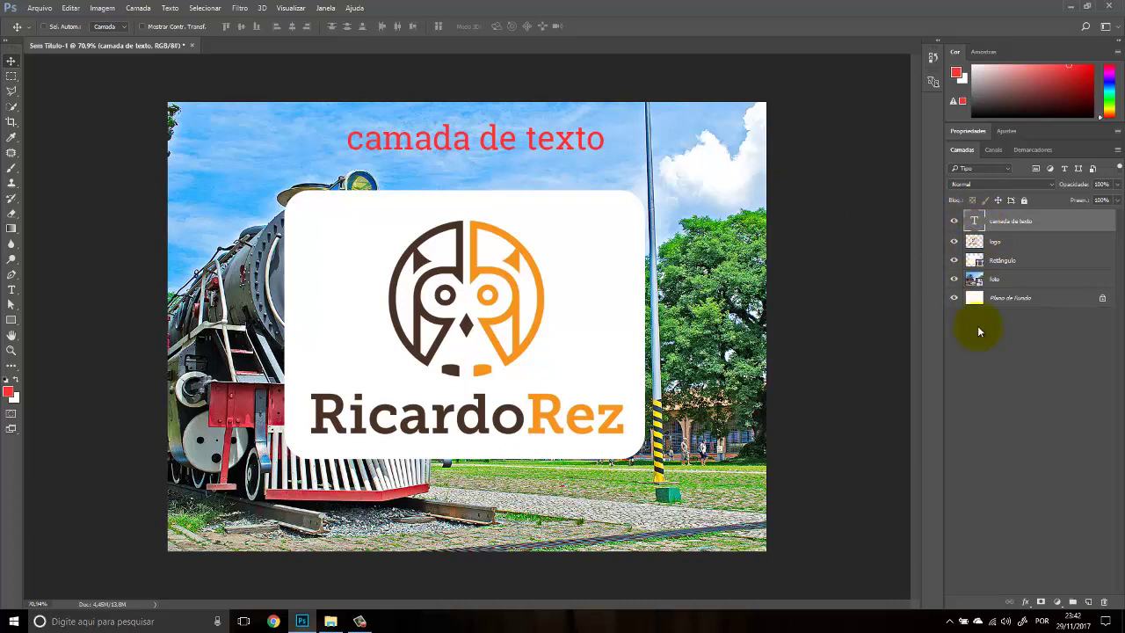
Step: Duplicate the camada de texto layer six times
{"action": "key", "text": "ctrl+j"}
{"action": "key", "text": "ctrl+j"}
{"action": "key", "text": "ctrl+j"}
{"action": "key", "text": "ctrl+j"}
{"action": "key", "text": "ctrl+j"}
{"action": "key", "text": "ctrl+j"}
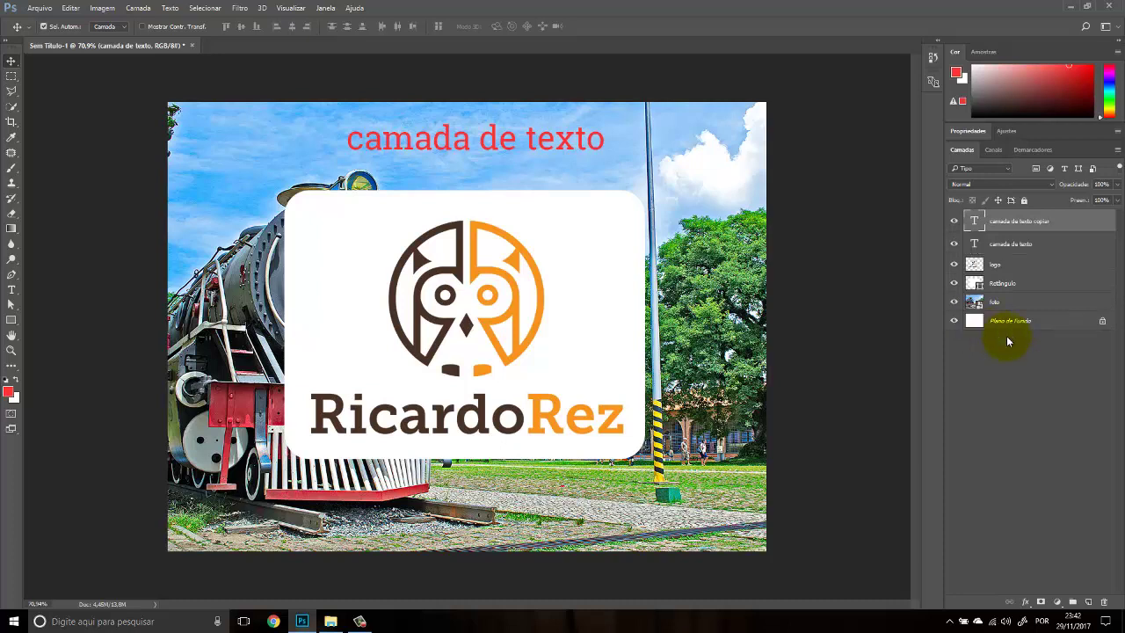
Step: Duplicate the logo layer five times
{"action": "left_click", "coordinate": [1002, 380]}
{"action": "key", "text": "ctrl+j"}
{"action": "key", "text": "ctrl+j"}
{"action": "key", "text": "ctrl+j"}
{"action": "key", "text": "ctrl+j"}
{"action": "key", "text": "ctrl+j"}
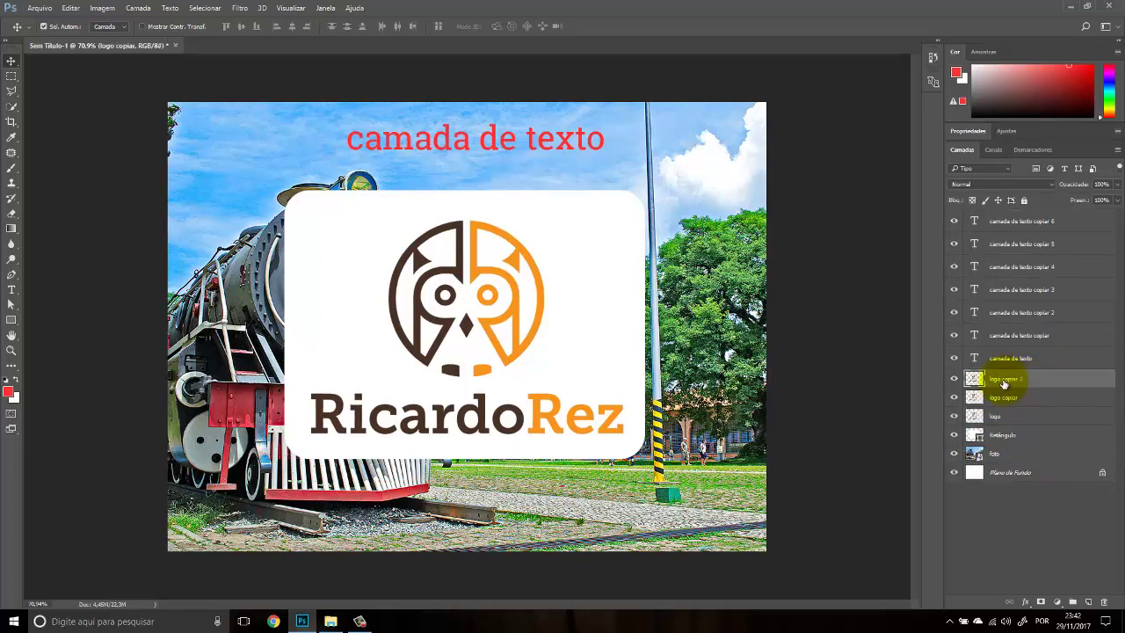
Step: Duplicate the Retângulo layer four times
{"action": "left_click", "coordinate": [1011, 489]}
{"action": "key", "text": "ctrl+j"}
{"action": "key", "text": "ctrl+j"}
{"action": "key", "text": "ctrl+j"}
{"action": "key", "text": "ctrl+j"}
Step: Duplicate the foto layer four times
{"action": "scroll", "coordinate": [1013, 568], "scroll_direction": "down", "scroll_amount": 1}
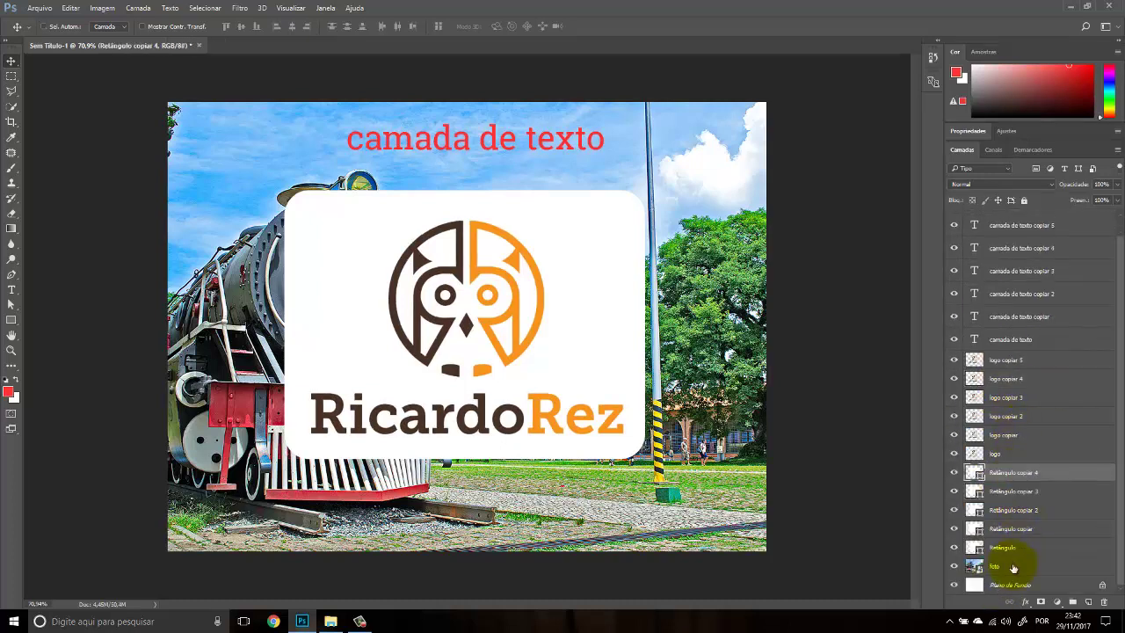
{"action": "left_click", "coordinate": [1003, 568]}
{"action": "key", "text": "ctrl+j"}
{"action": "key", "text": "ctrl+j"}
{"action": "key", "text": "ctrl+j"}
{"action": "key", "text": "ctrl+j"}
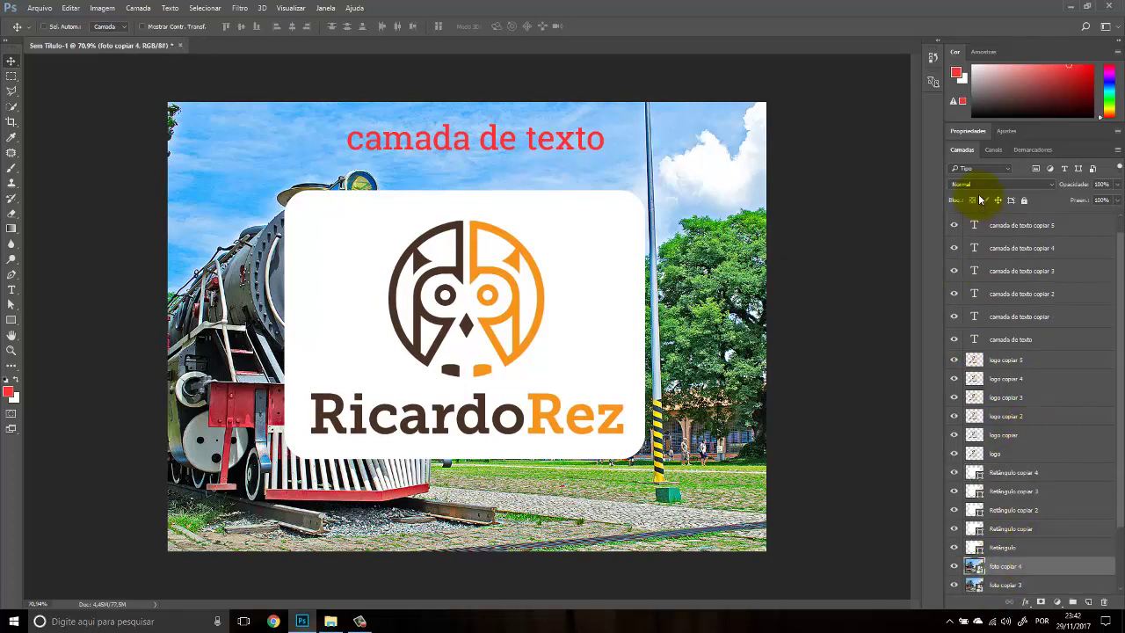
Step: Filter the layer list by text, shape and pixel layers in turn, clearing each filter after viewing it
{"action": "left_click", "coordinate": [1065, 169]}
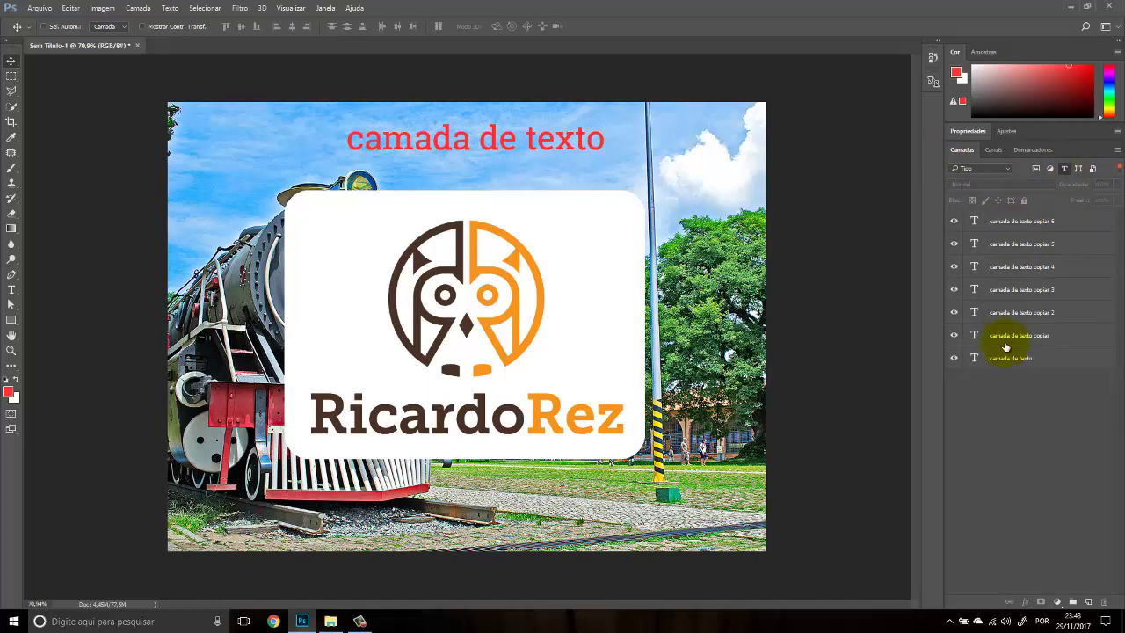
{"action": "left_click", "coordinate": [1065, 169]}
{"action": "left_click", "coordinate": [1079, 168]}
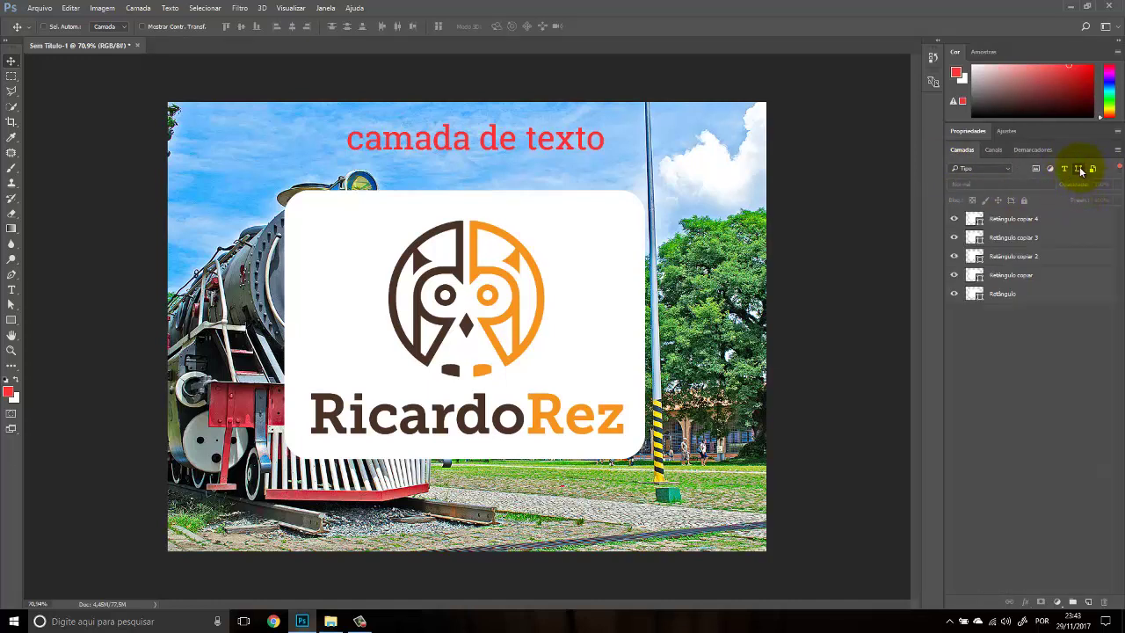
{"action": "left_click", "coordinate": [1080, 170]}
{"action": "left_click", "coordinate": [1035, 169]}
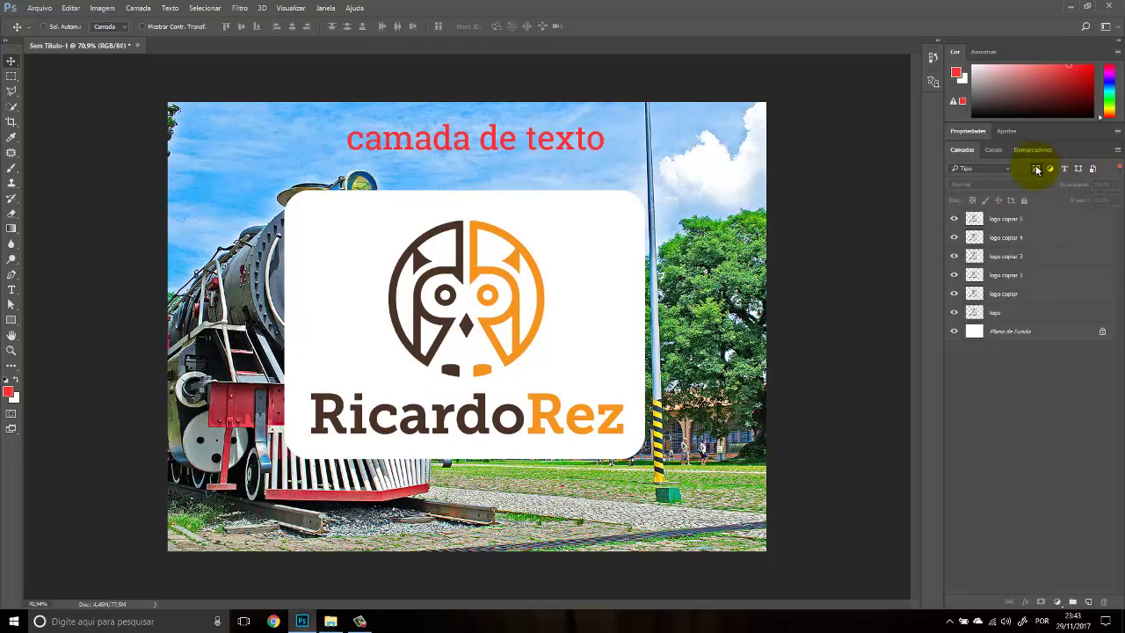
{"action": "left_click", "coordinate": [1036, 170]}
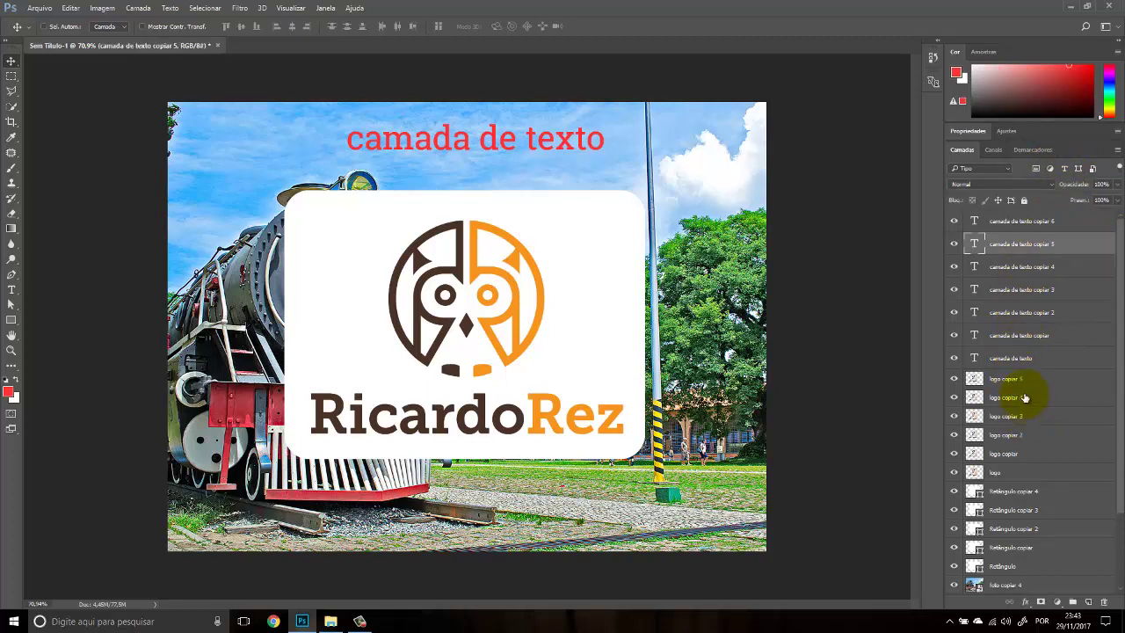
Step: Group camada de texto, logo, Retângulo copiar 4 and foto copiar 4
{"action": "left_click", "coordinate": [1022, 360]}
{"action": "left_click", "coordinate": [1012, 472], "text": "ctrl"}
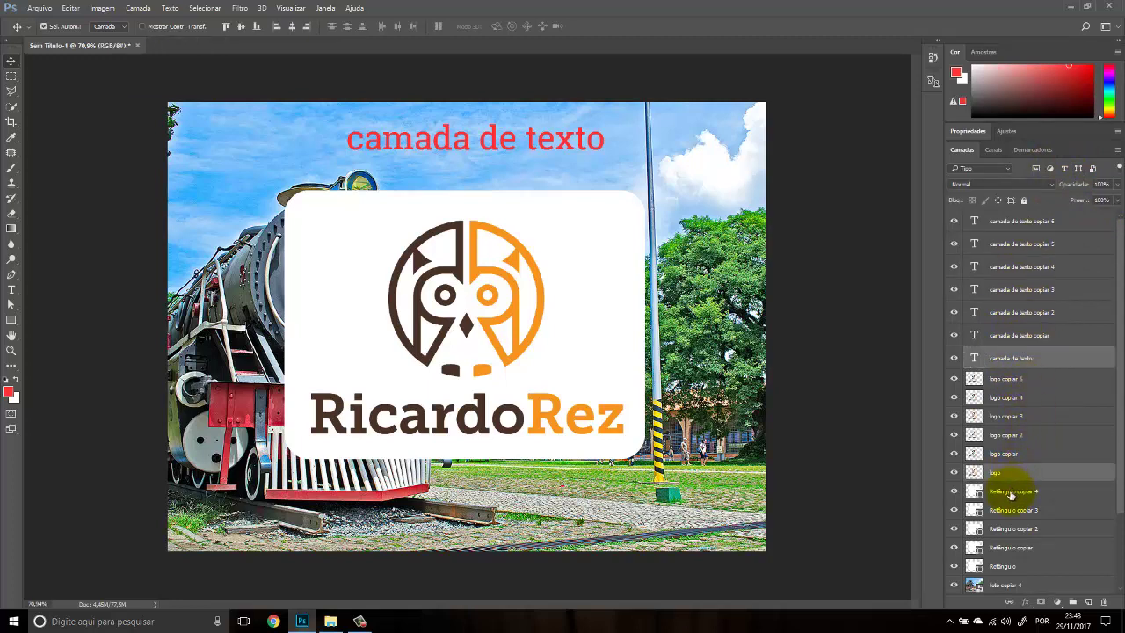
{"action": "left_click", "coordinate": [1012, 493], "text": "ctrl"}
{"action": "key", "text": "ctrl+g"}
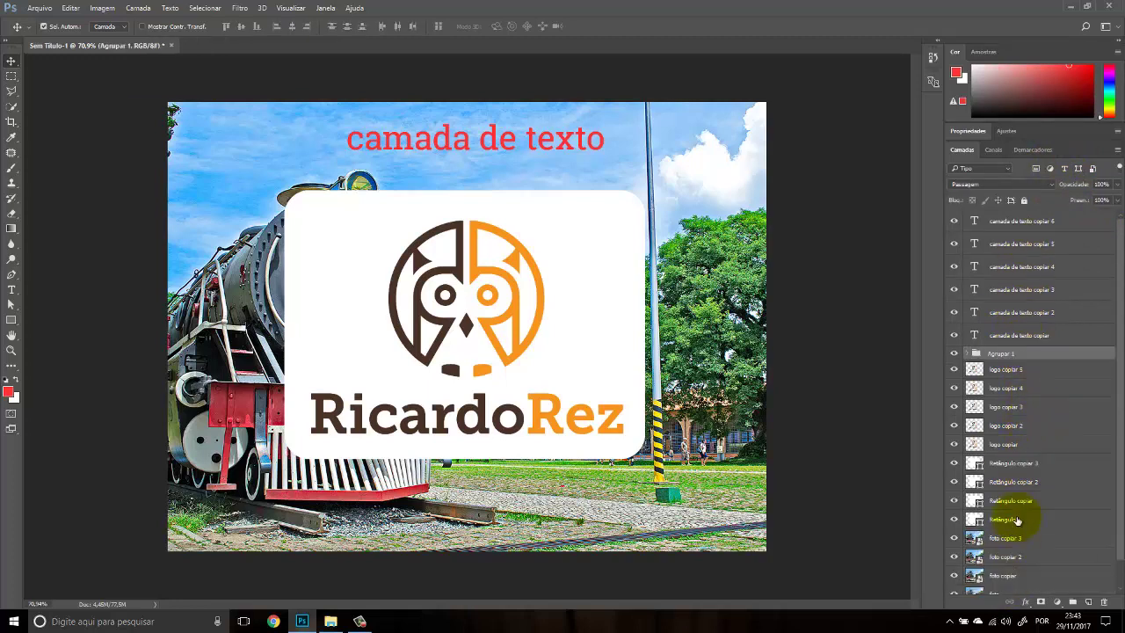
Step: Group camada de texto copiar, logo copiar 5 and foto copiar 3
{"action": "left_click", "coordinate": [1006, 337]}
{"action": "left_click", "coordinate": [1014, 370], "text": "ctrl"}
{"action": "left_click", "coordinate": [1007, 538], "text": "ctrl"}
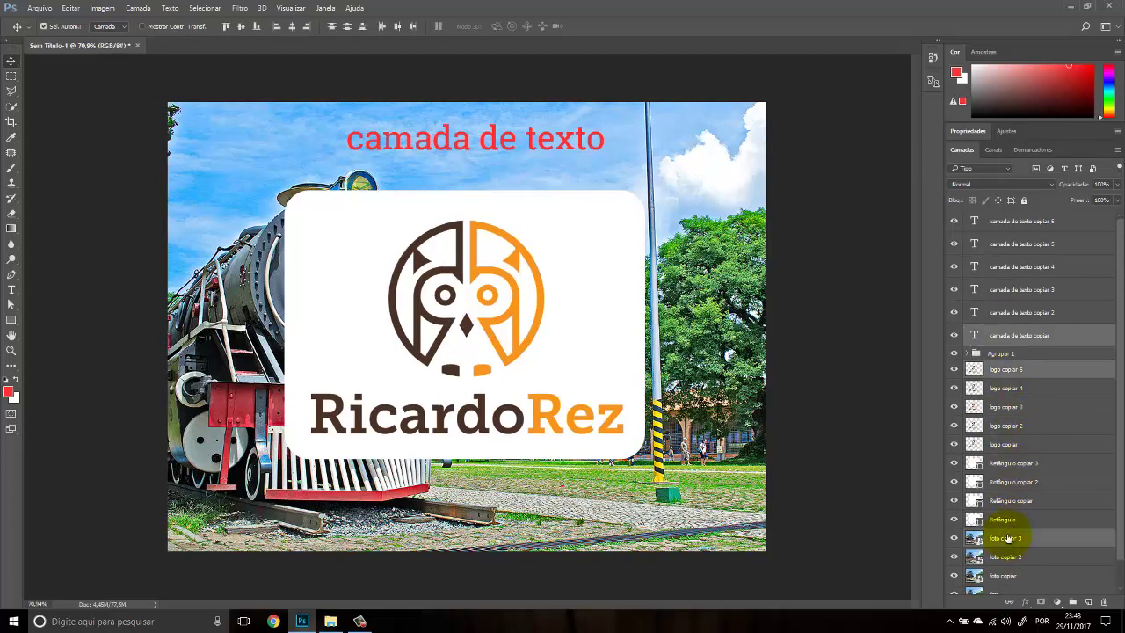
{"action": "key", "text": "ctrl+g"}
Step: Group camada de texto copiar 2, logo copiar 4, Retângulo copiar 3 and foto copiar 2
{"action": "left_click", "coordinate": [1019, 312]}
{"action": "left_click", "coordinate": [1006, 359], "text": "ctrl"}
{"action": "left_click", "coordinate": [1012, 434], "text": "ctrl"}
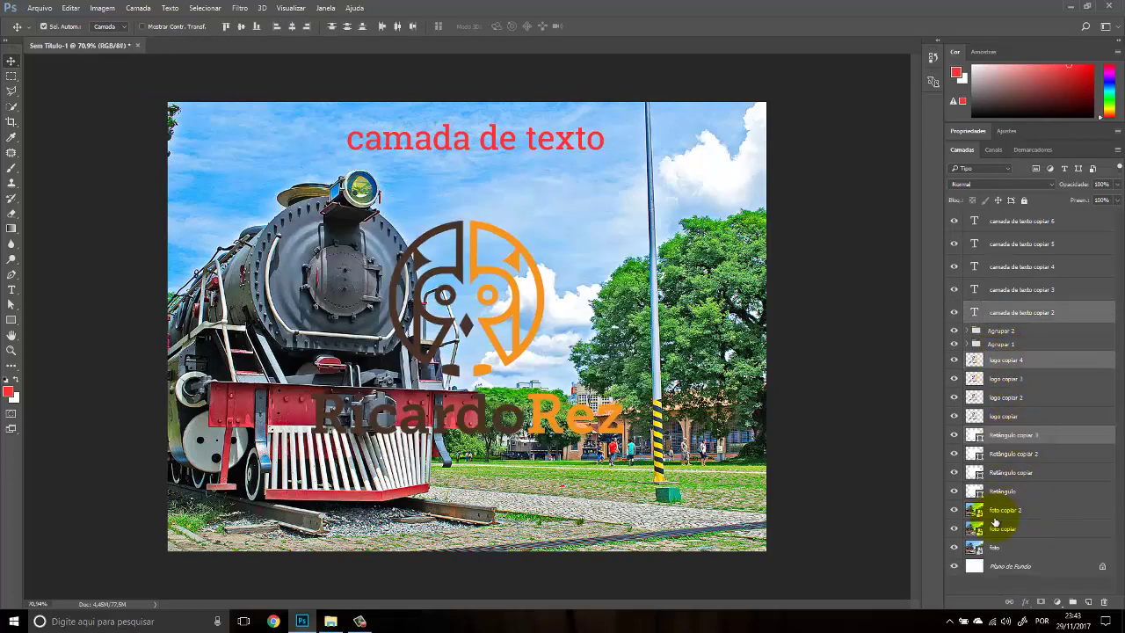
{"action": "left_click", "coordinate": [1005, 510], "text": "ctrl"}
{"action": "key", "text": "ctrl+g"}
Step: Group camada de texto copiar 3, logo copiar 3, Retângulo copiar and foto copiar
{"action": "left_click", "coordinate": [1011, 289]}
{"action": "left_click", "coordinate": [1006, 350], "text": "ctrl"}
{"action": "left_click", "coordinate": [1011, 426], "text": "ctrl"}
{"action": "left_click", "coordinate": [1002, 463], "text": "ctrl"}
{"action": "key", "text": "ctrl+g"}
Step: Group camada de texto copiar 4, logo copiar 2 and Retângulo copiar 2, and deselect the resulting group
{"action": "left_click", "coordinate": [1020, 267]}
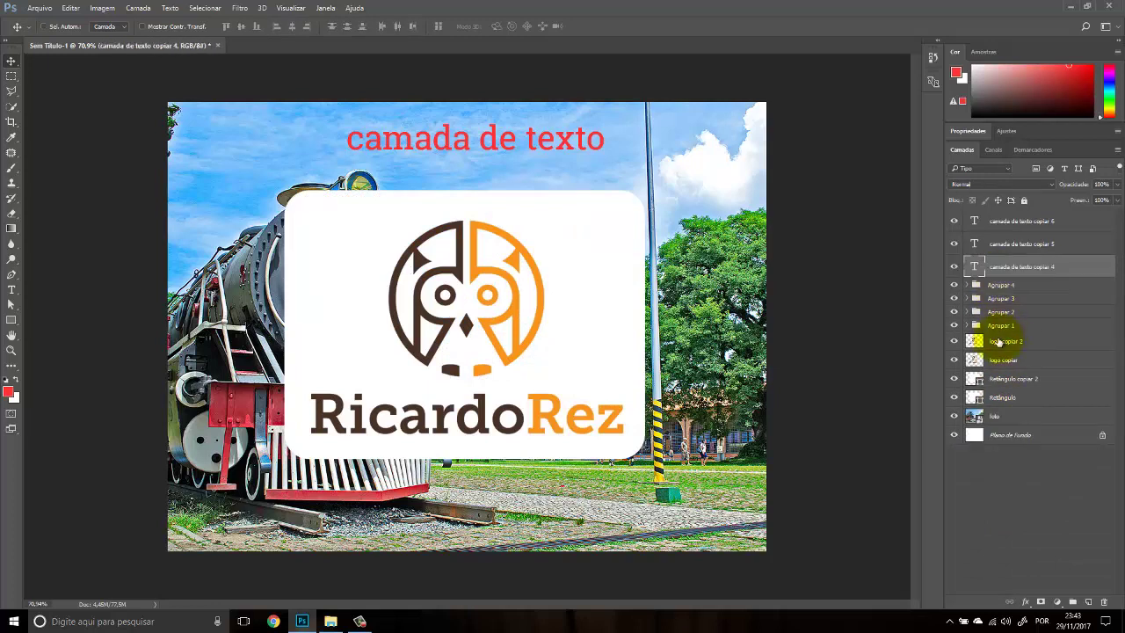
{"action": "left_click", "coordinate": [1007, 341], "text": "ctrl"}
{"action": "left_click", "coordinate": [1011, 378], "text": "ctrl"}
{"action": "key", "text": "ctrl+g"}
{"action": "left_click", "coordinate": [1000, 262], "text": "ctrl"}
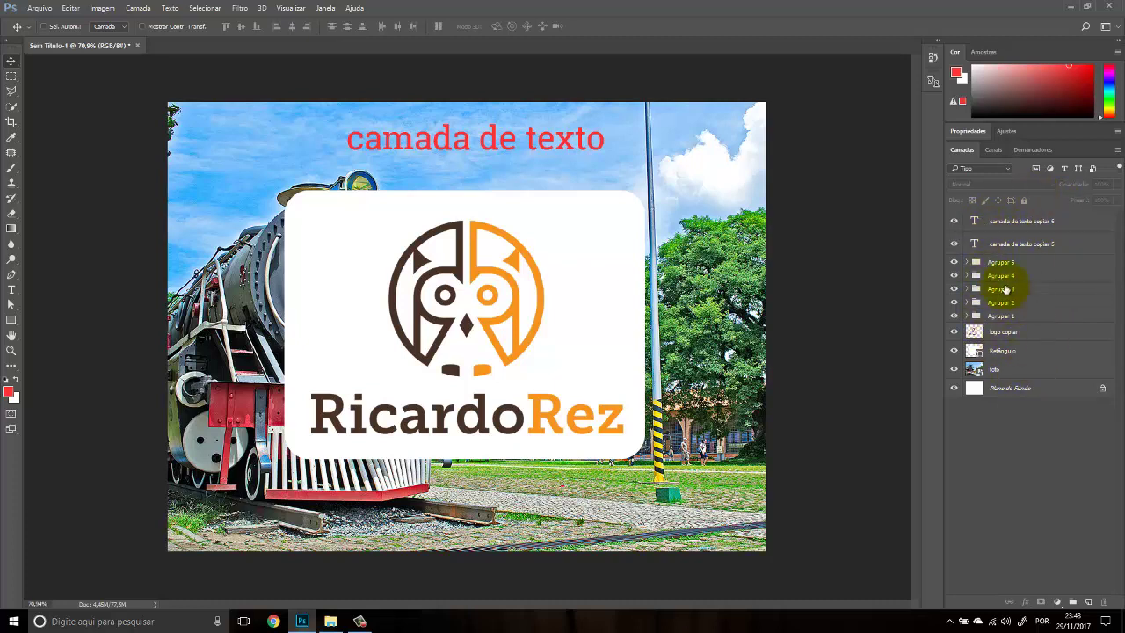
Step: Filter the layer list by text layers and select all the text layers, including those inside groups
{"action": "left_click", "coordinate": [1064, 169]}
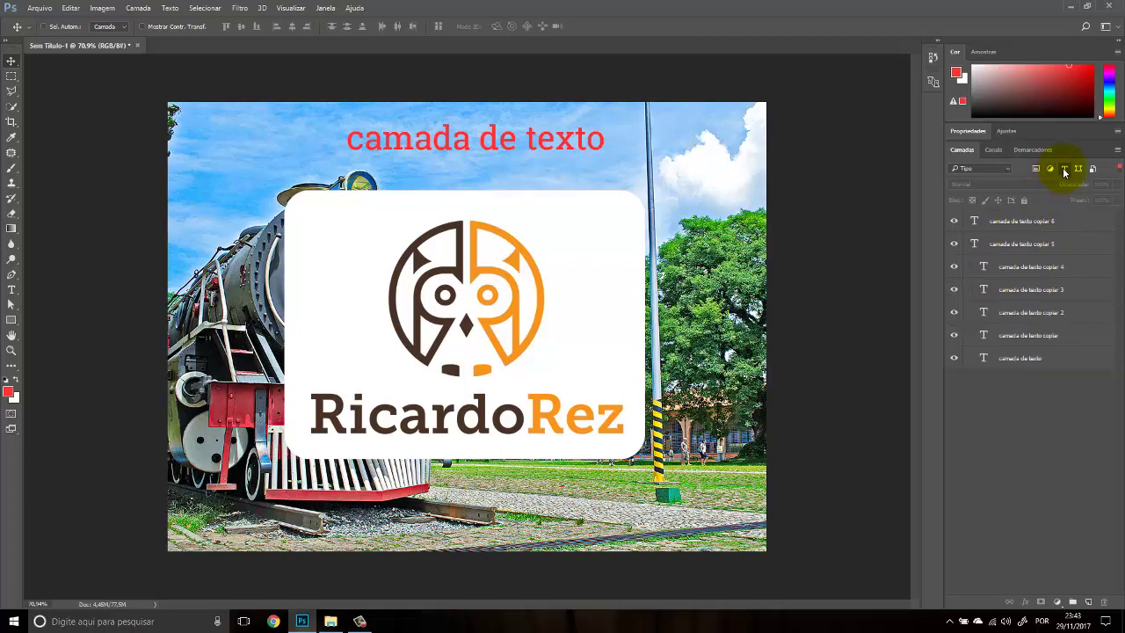
{"action": "left_click", "coordinate": [1067, 228]}
{"action": "left_click", "coordinate": [1057, 364], "text": "shift"}
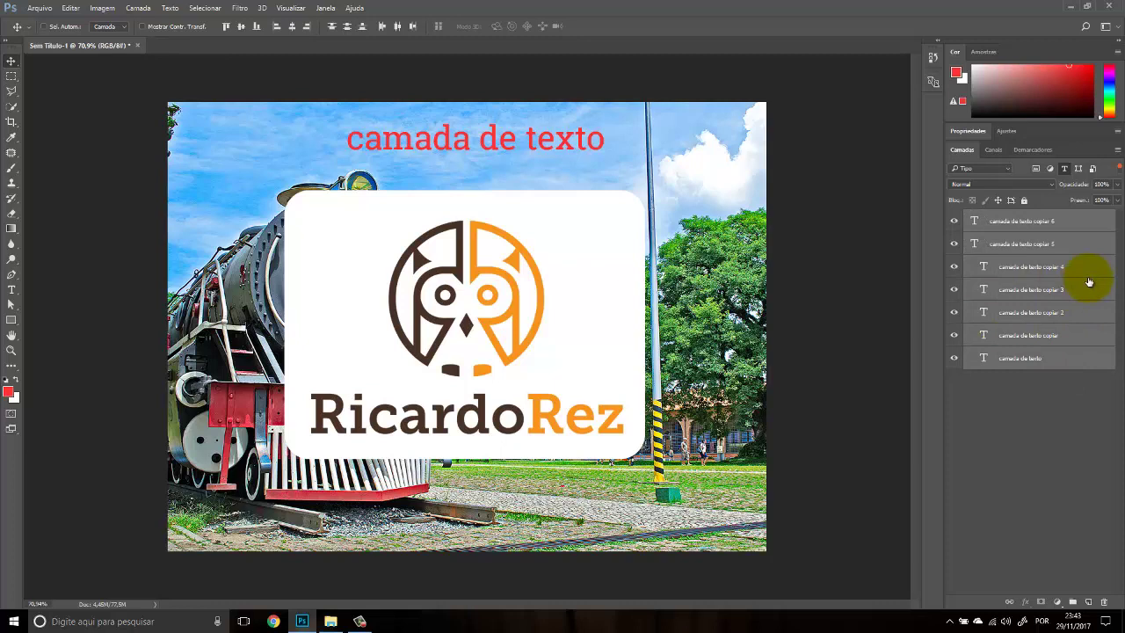
Step: Switch the layer filter off and on to compare the lists, leave it off, and deselect all layers
{"action": "left_click", "coordinate": [1119, 167]}
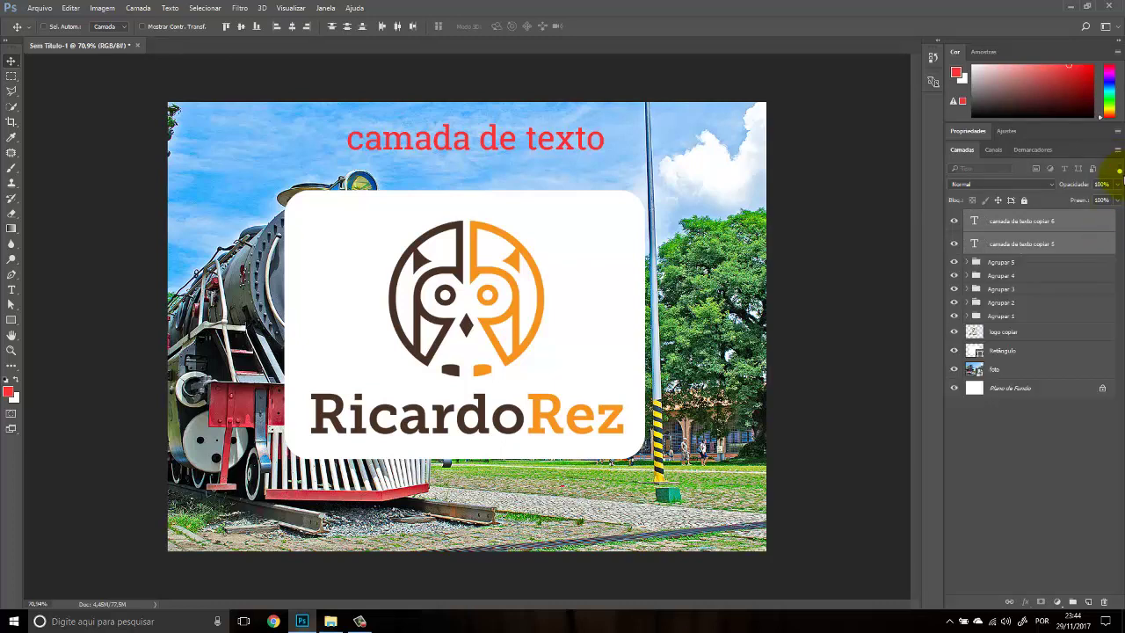
{"action": "left_click", "coordinate": [1120, 170]}
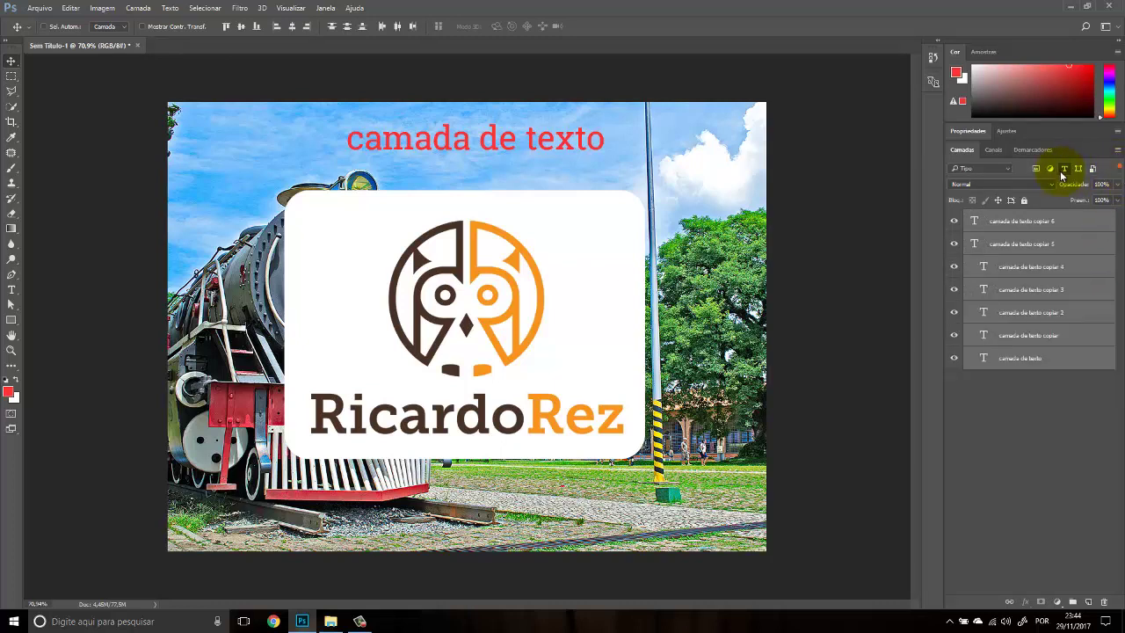
{"action": "left_click", "coordinate": [1120, 169]}
{"action": "left_click", "coordinate": [1120, 169]}
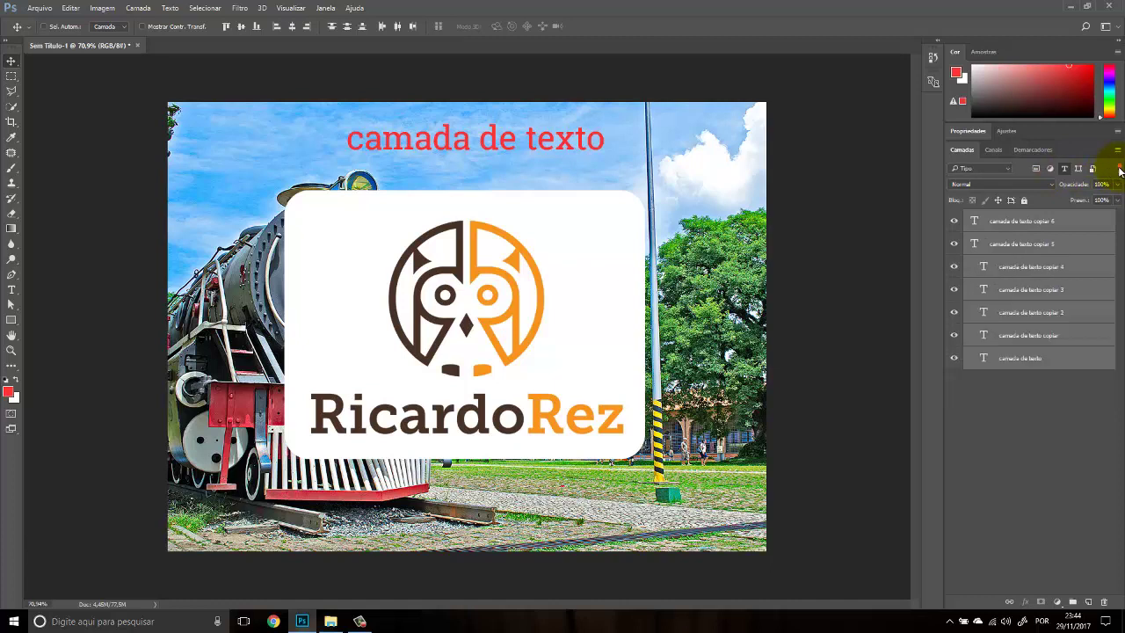
{"action": "left_click", "coordinate": [1120, 170]}
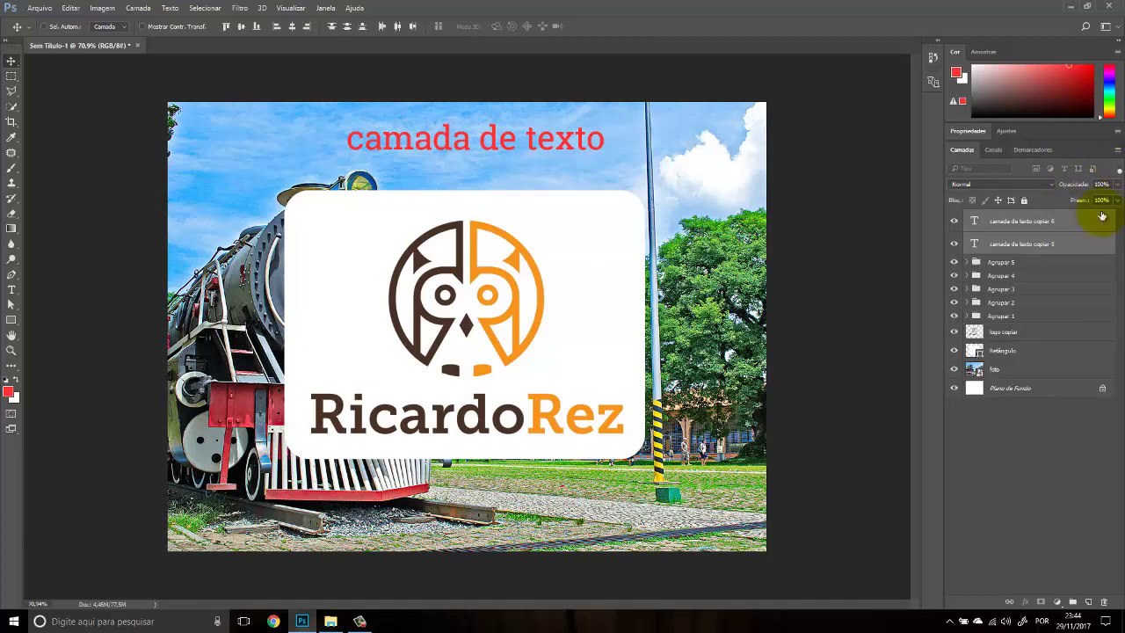
{"action": "left_click", "coordinate": [1016, 481]}
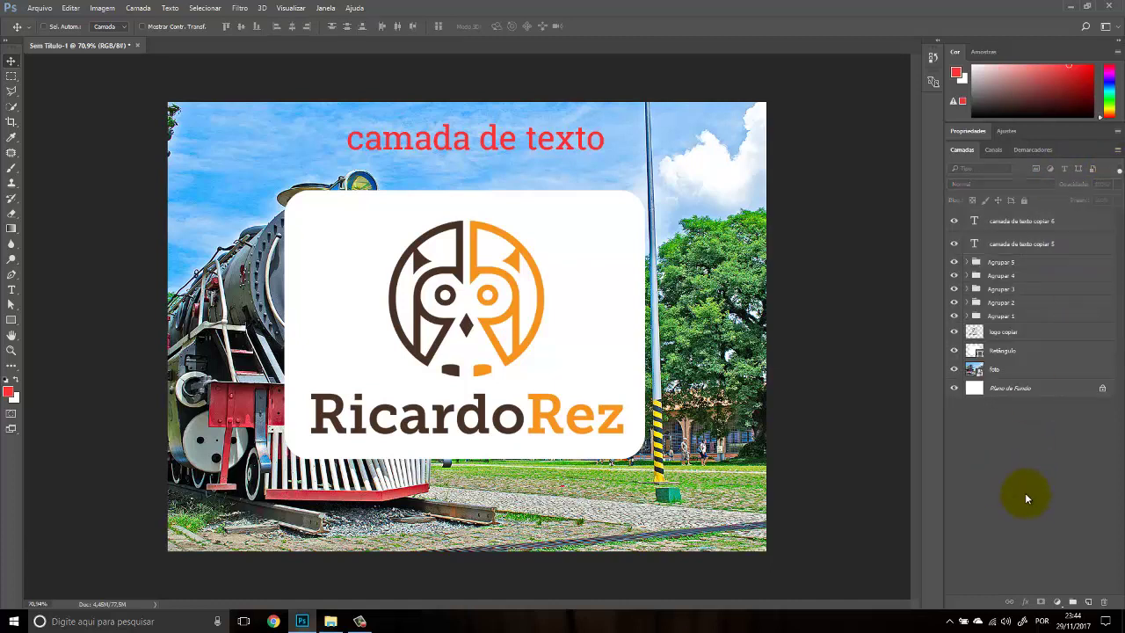
Step: Delete the two ungrouped text layers, camada de texto copiar 6 and 5, together with the five groups
{"action": "left_click", "coordinate": [1021, 221]}
{"action": "left_click", "coordinate": [1008, 316], "text": "shift"}
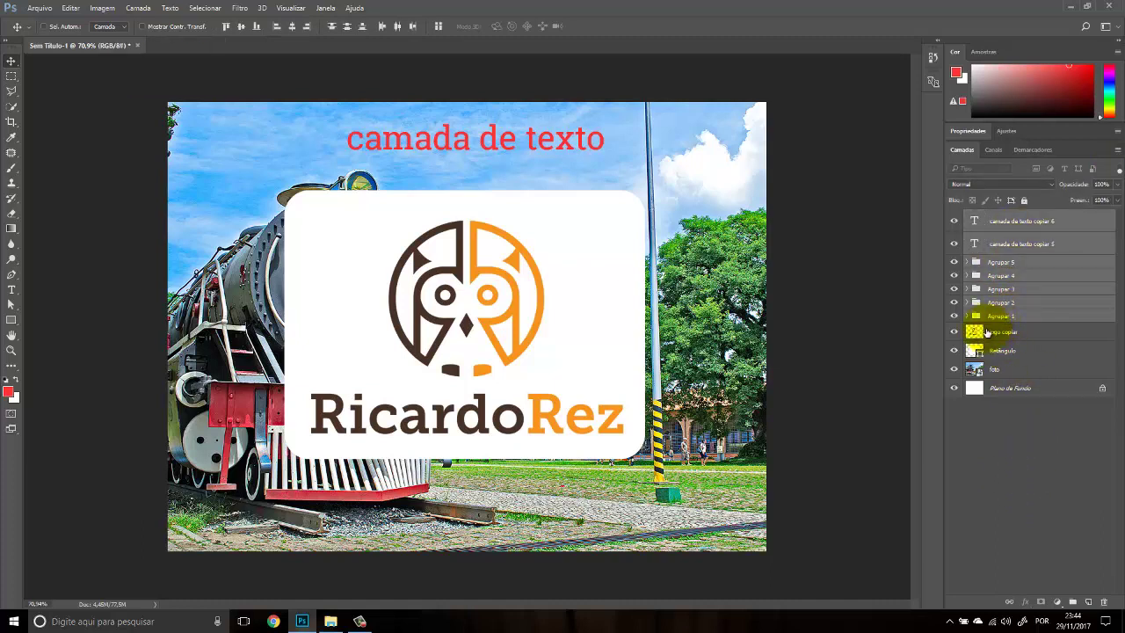
{"action": "key", "text": "Delete"}
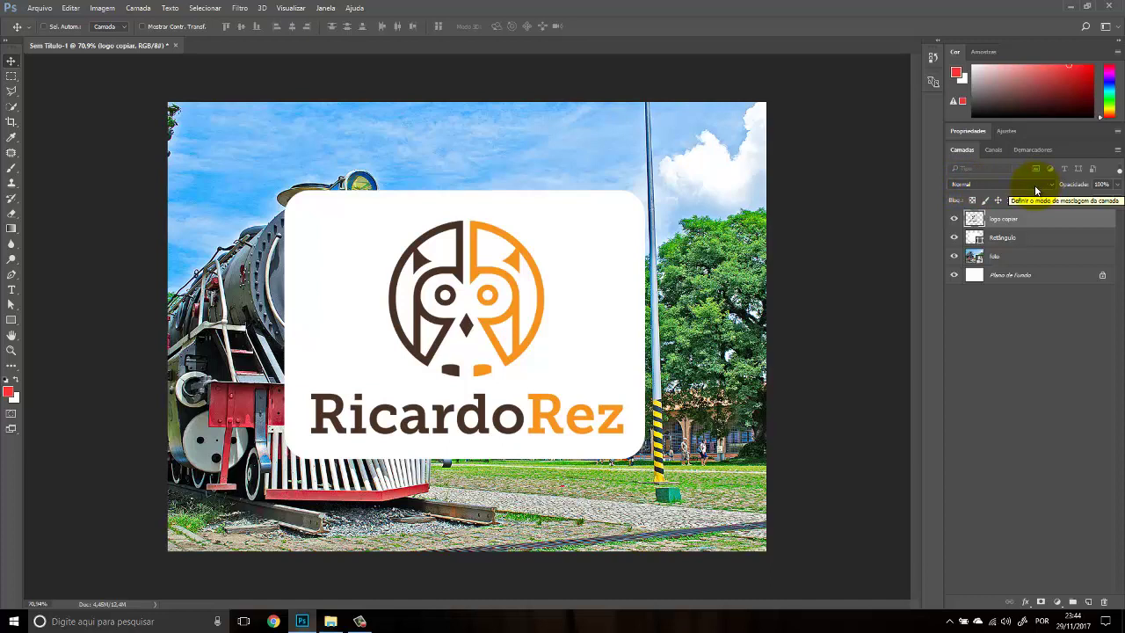
Step: Hide the Retângulo layer and set the blend mode of the logo copiar layer to Multiplicação
{"action": "left_click", "coordinate": [1022, 318]}
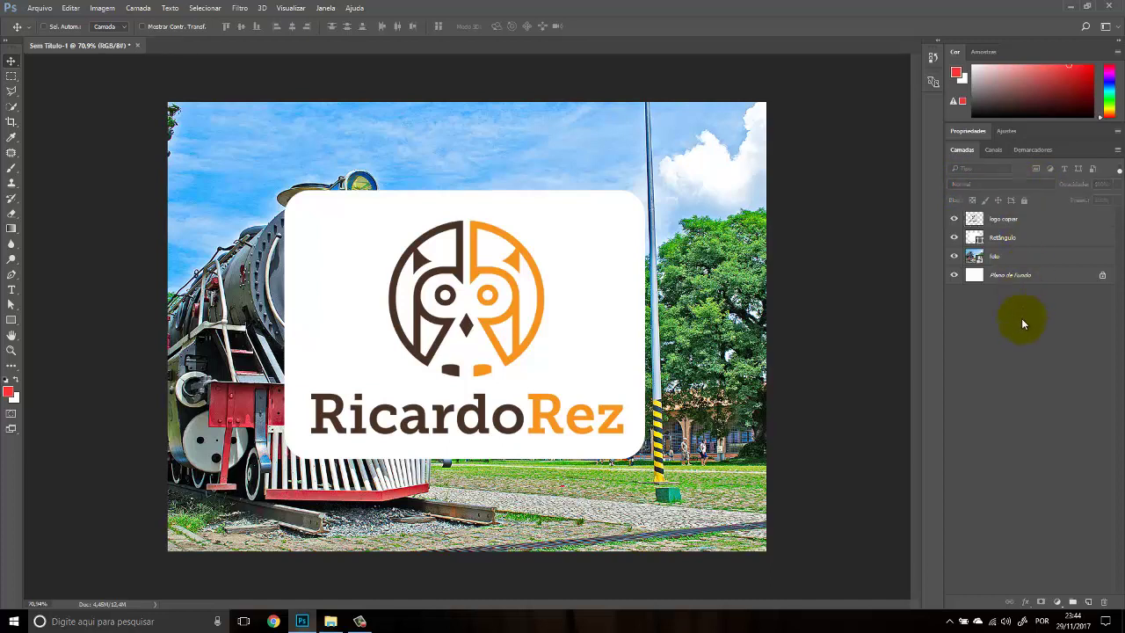
{"action": "left_click", "coordinate": [1027, 218]}
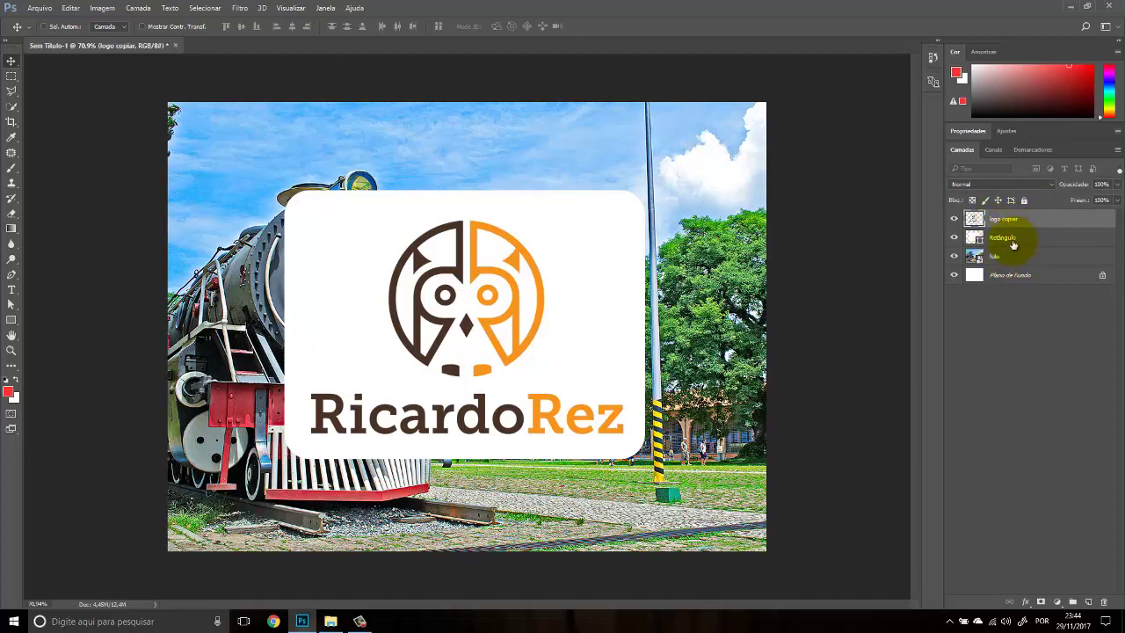
{"action": "left_click", "coordinate": [954, 238]}
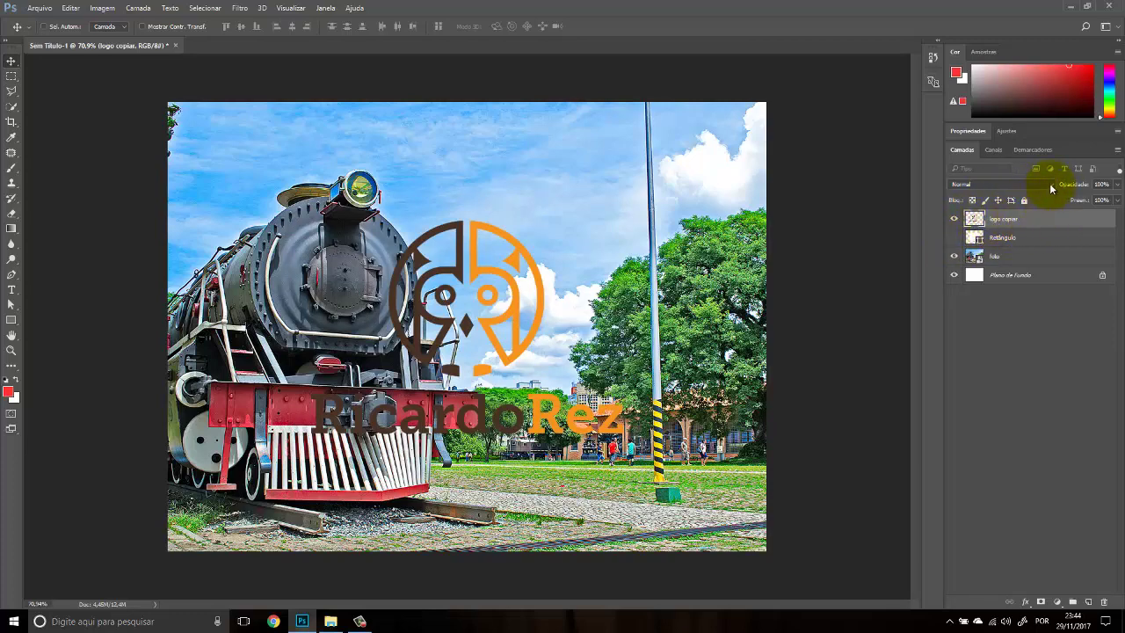
{"action": "left_click", "coordinate": [1051, 187]}
{"action": "left_click", "coordinate": [1051, 186]}
{"action": "left_click", "coordinate": [1025, 185]}
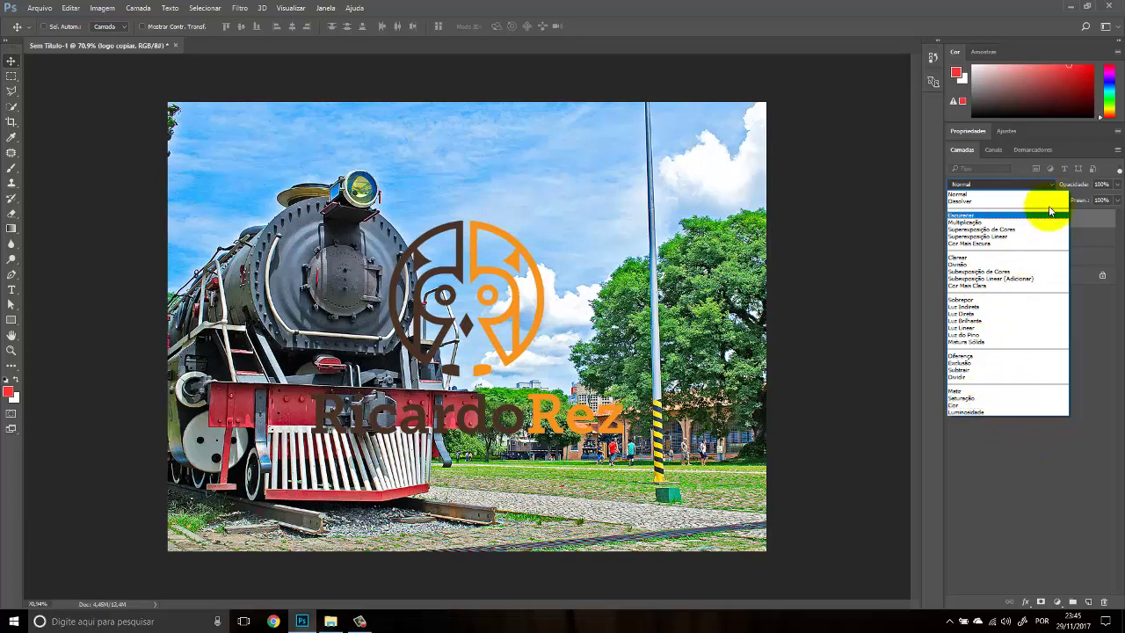
{"action": "left_click", "coordinate": [986, 223]}
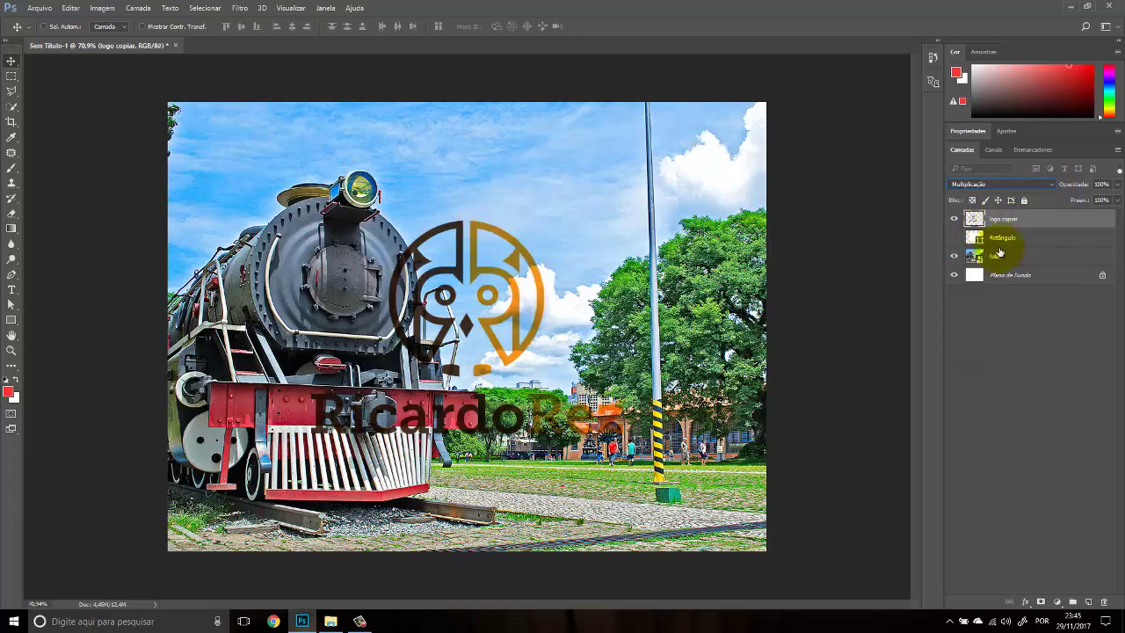
Step: Move the logo slightly up over the photo and change its blend mode to Clarear
{"action": "left_click", "coordinate": [1006, 256]}
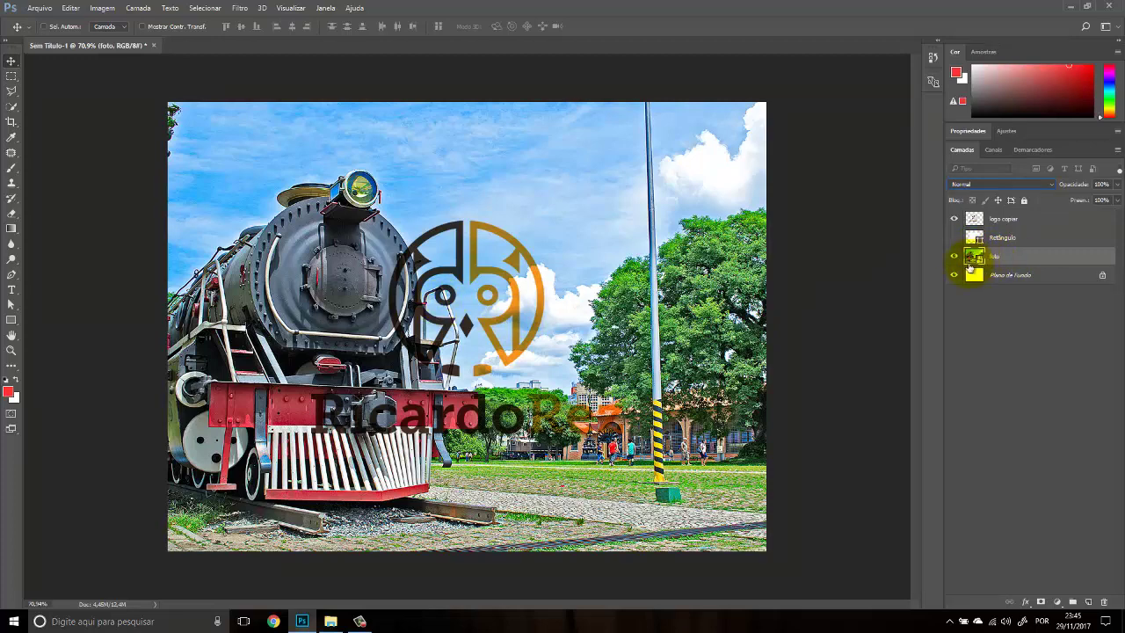
{"action": "left_click", "coordinate": [1019, 219]}
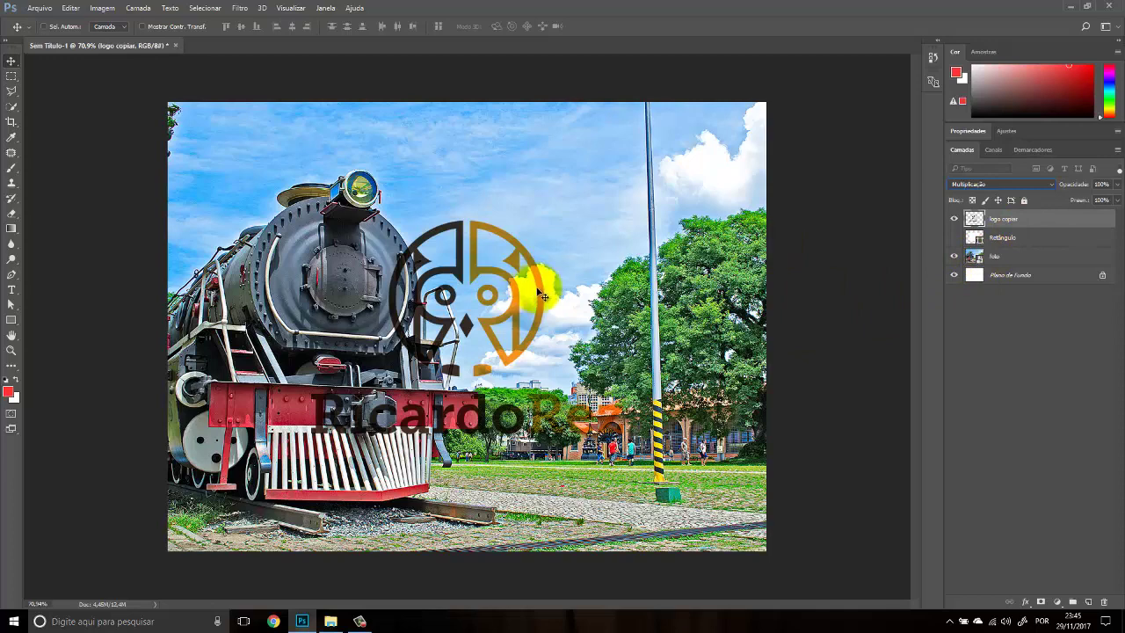
{"action": "left_click_drag", "start_coordinate": [536, 286], "coordinate": [548, 251]}
{"action": "left_click", "coordinate": [1024, 186]}
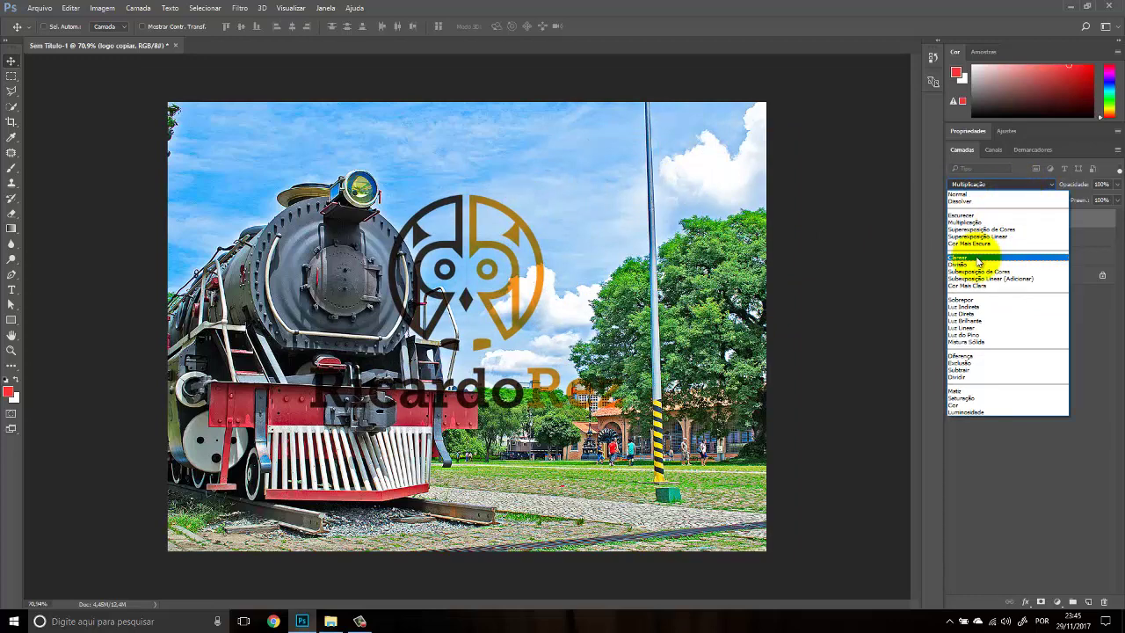
{"action": "left_click", "coordinate": [977, 257]}
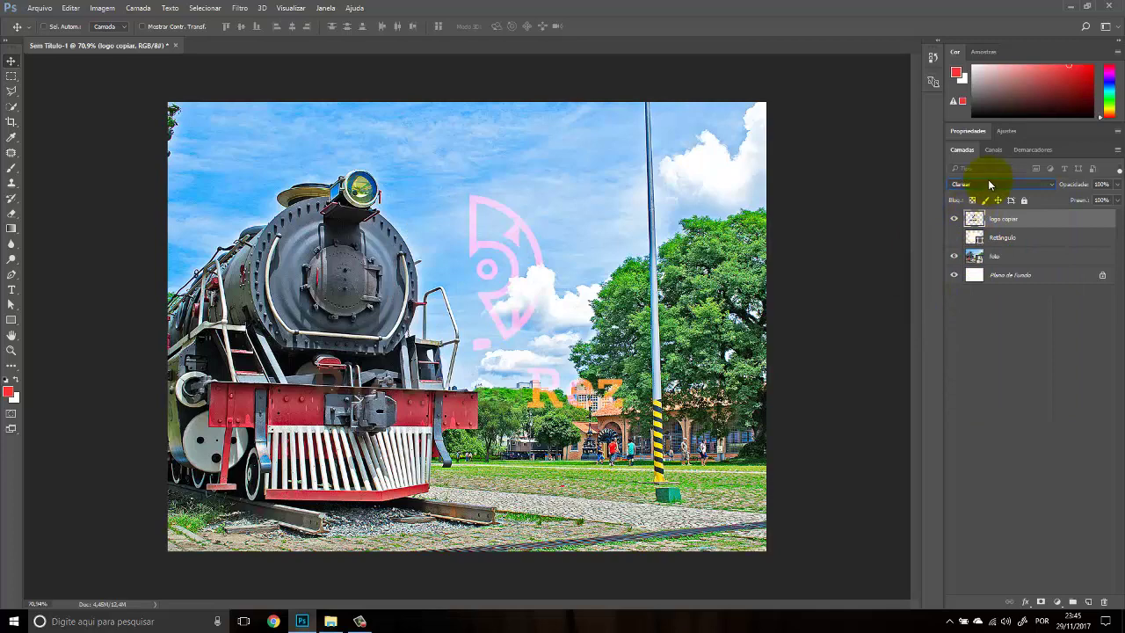
Step: Set the logo's blend mode to Cor Mais Clara and shift the logo slightly down
{"action": "left_click", "coordinate": [994, 184]}
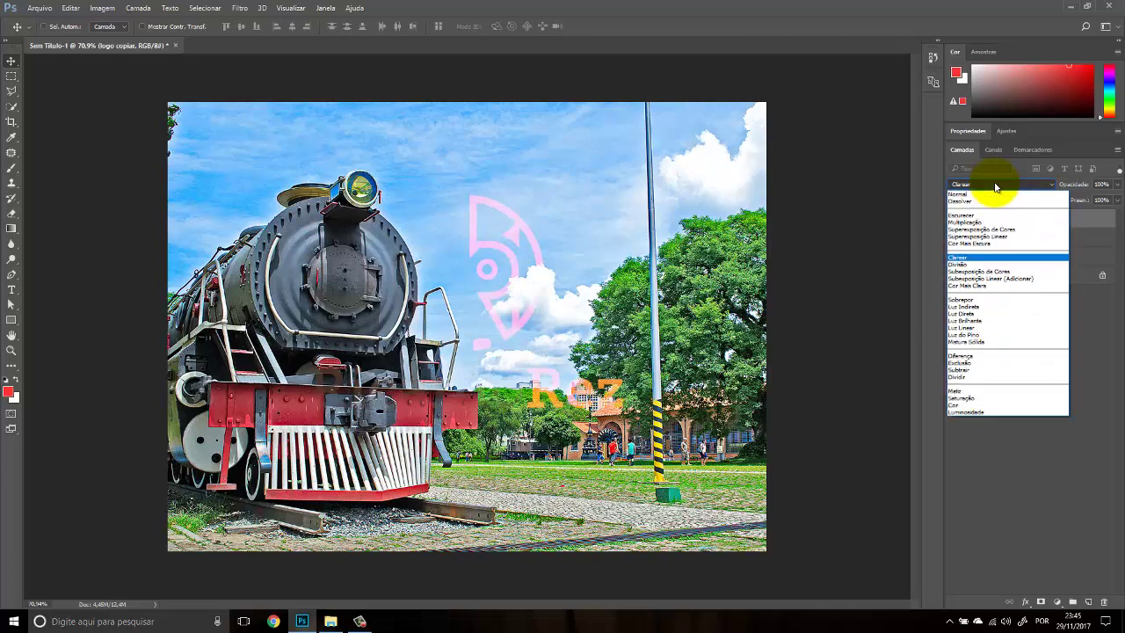
{"action": "left_click", "coordinate": [975, 287]}
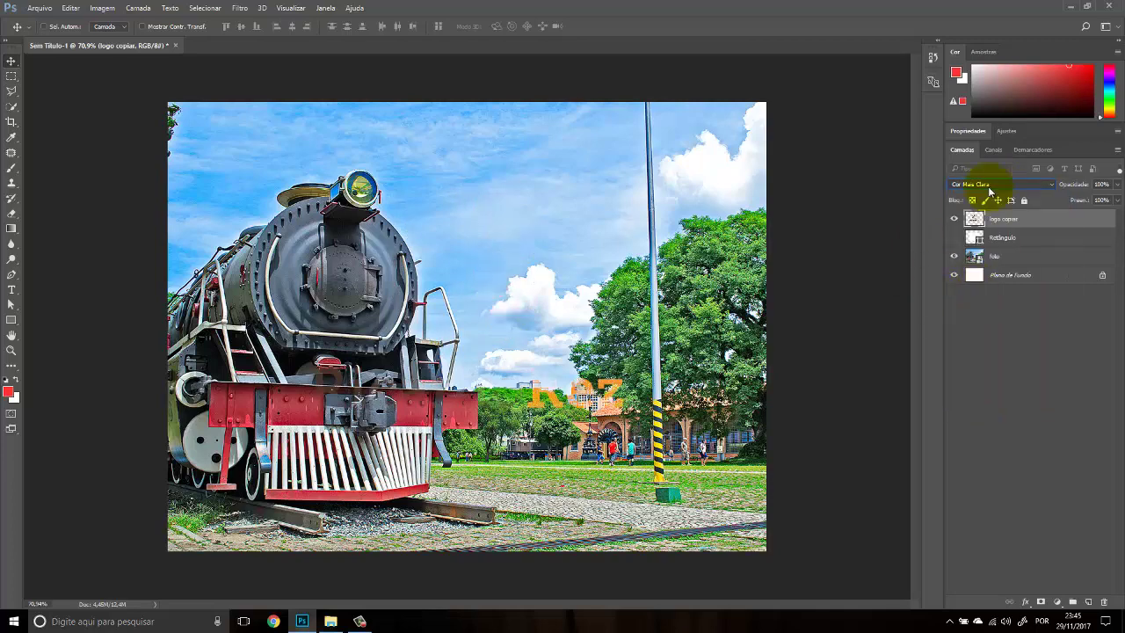
{"action": "left_click_drag", "start_coordinate": [507, 282], "coordinate": [501, 310]}
Step: Set the logo's blend mode to Matiz and drag the logo over the tree and back toward the train
{"action": "left_click", "coordinate": [998, 185]}
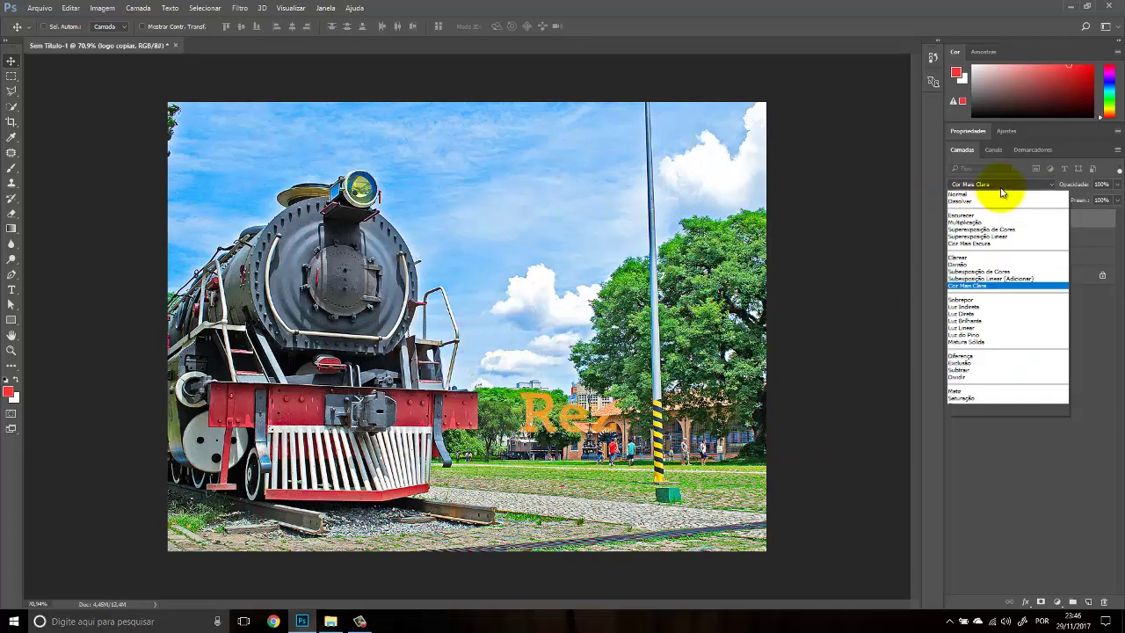
{"action": "left_click", "coordinate": [965, 392]}
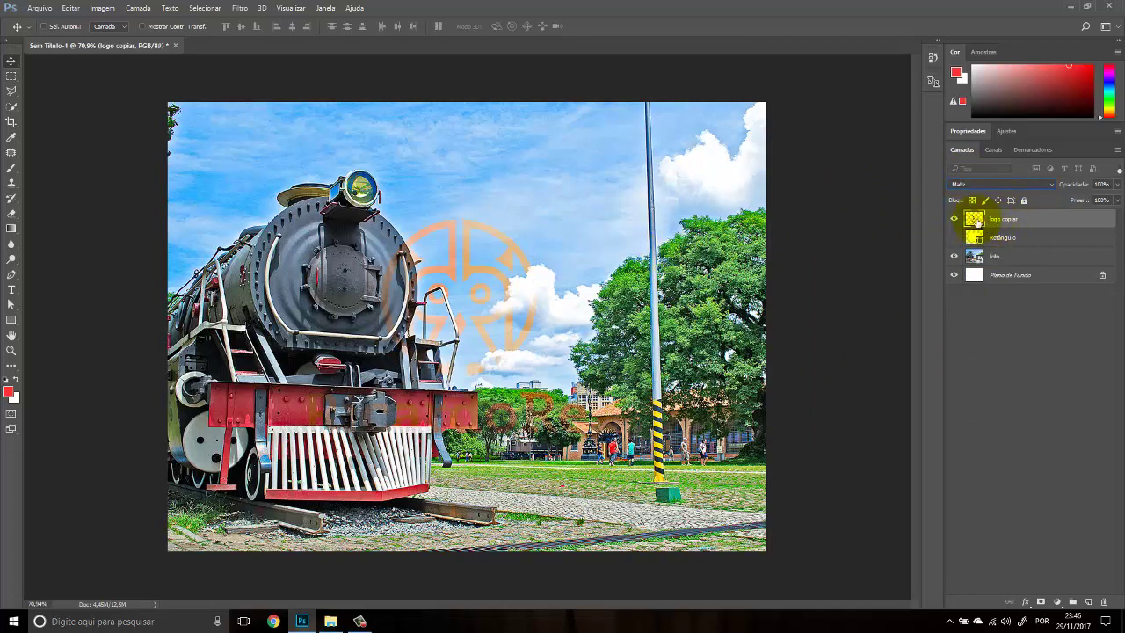
{"action": "left_click_drag", "start_coordinate": [465, 278], "coordinate": [657, 279]}
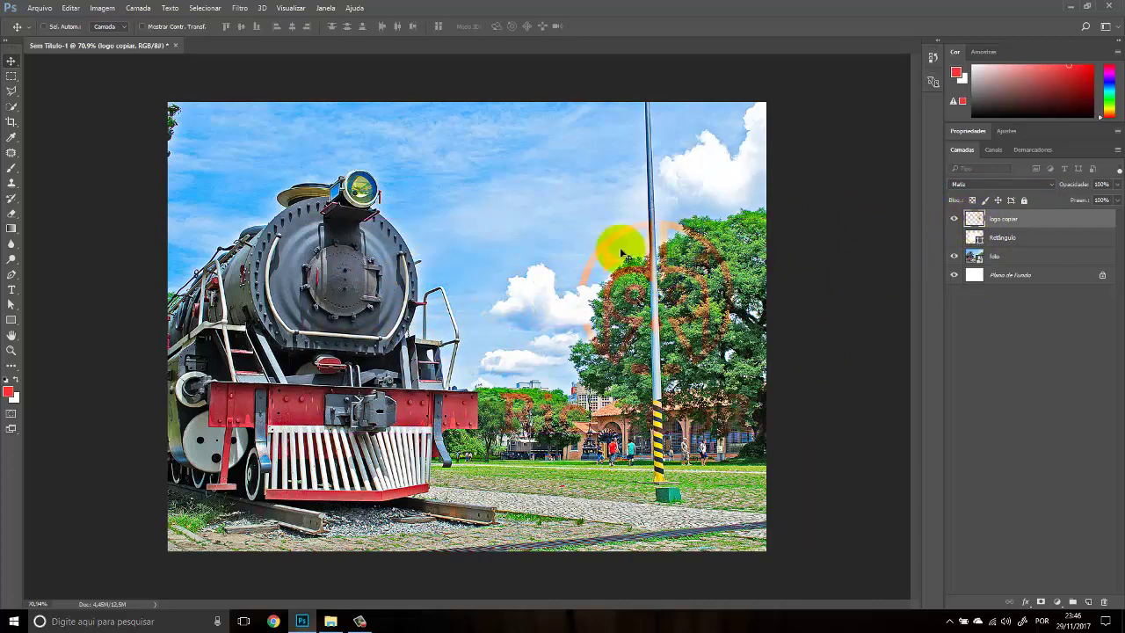
{"action": "left_click_drag", "start_coordinate": [711, 304], "coordinate": [534, 302]}
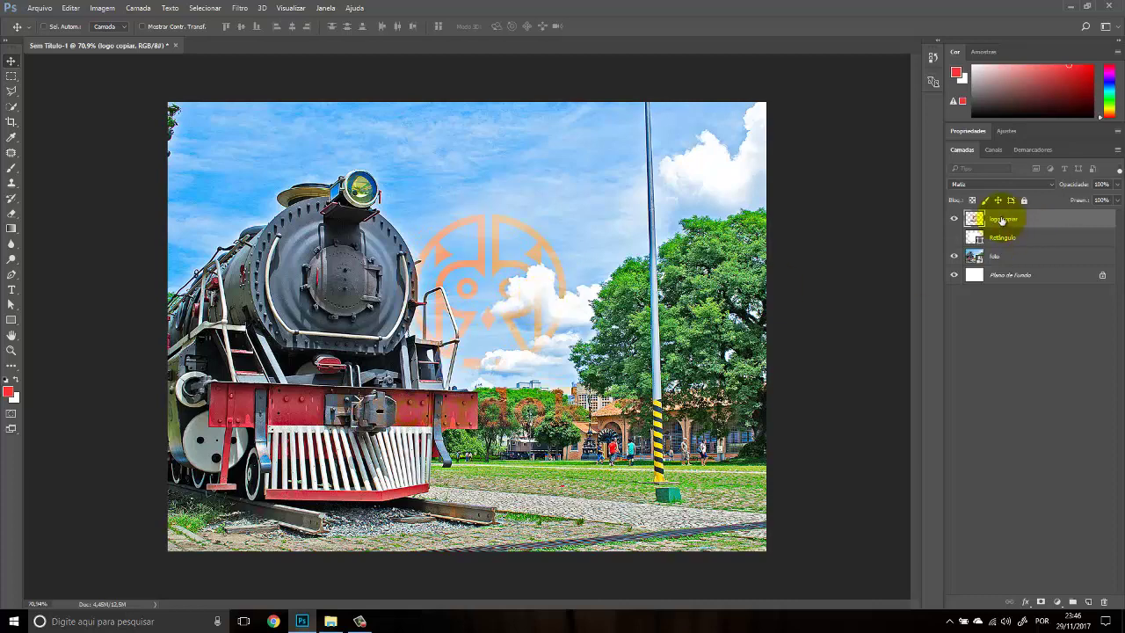
Step: Return the logo's blend mode to Normal and nudge the logo slightly to the right
{"action": "left_click", "coordinate": [1020, 184]}
{"action": "left_click", "coordinate": [990, 192]}
{"action": "left_click_drag", "start_coordinate": [512, 284], "coordinate": [523, 289]}
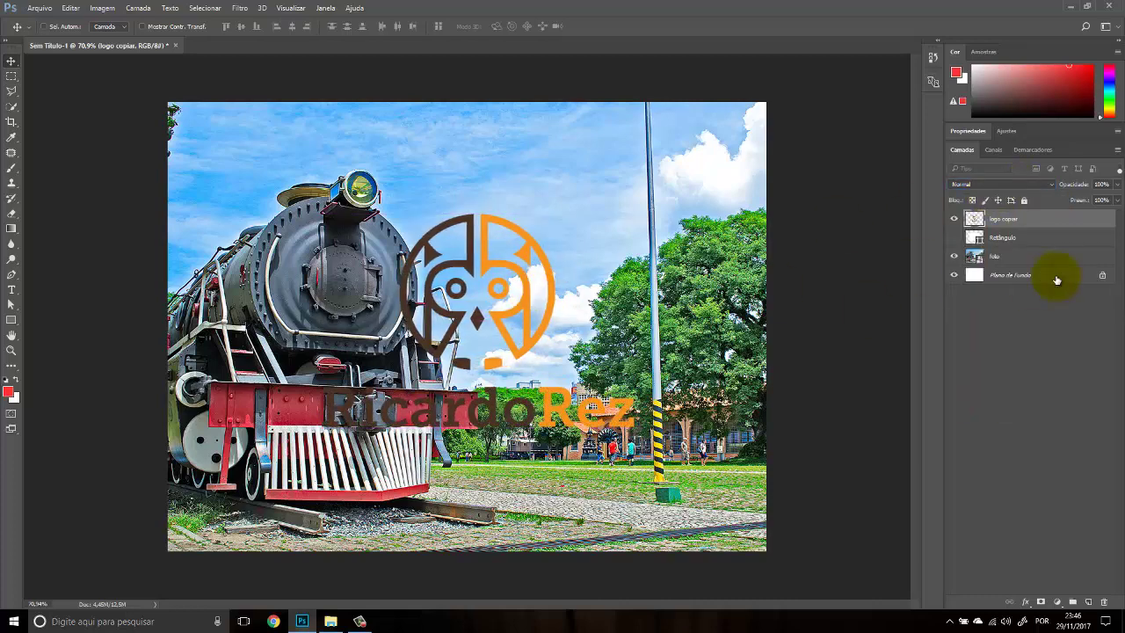
Step: Show the Retângulo layer again and centre the logo horizontally over the white rectangle
{"action": "left_click", "coordinate": [955, 238]}
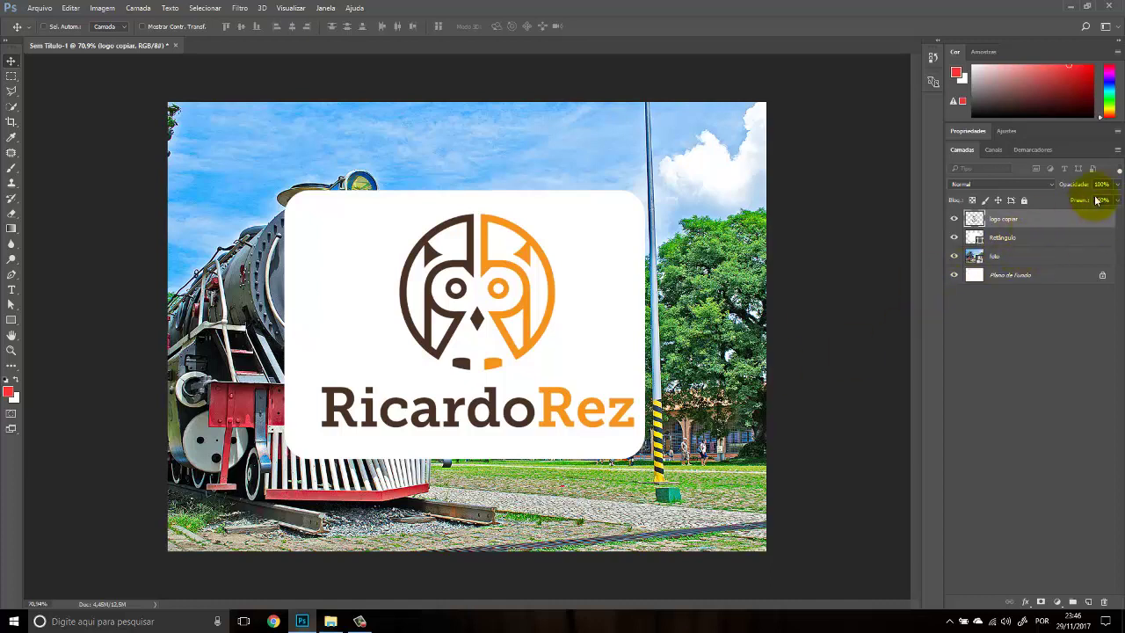
{"action": "left_click_drag", "start_coordinate": [502, 319], "coordinate": [491, 320]}
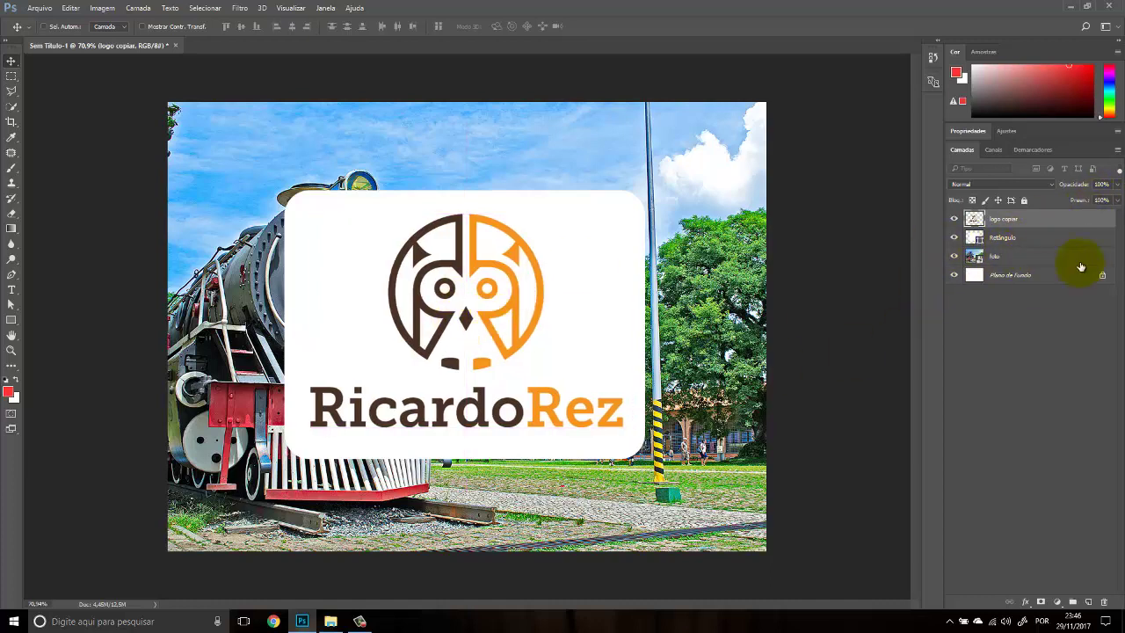
Step: Lower the Retângulo layer's opacity to 43% to see the photo through it, and restore it to 100%
{"action": "left_click", "coordinate": [1025, 238]}
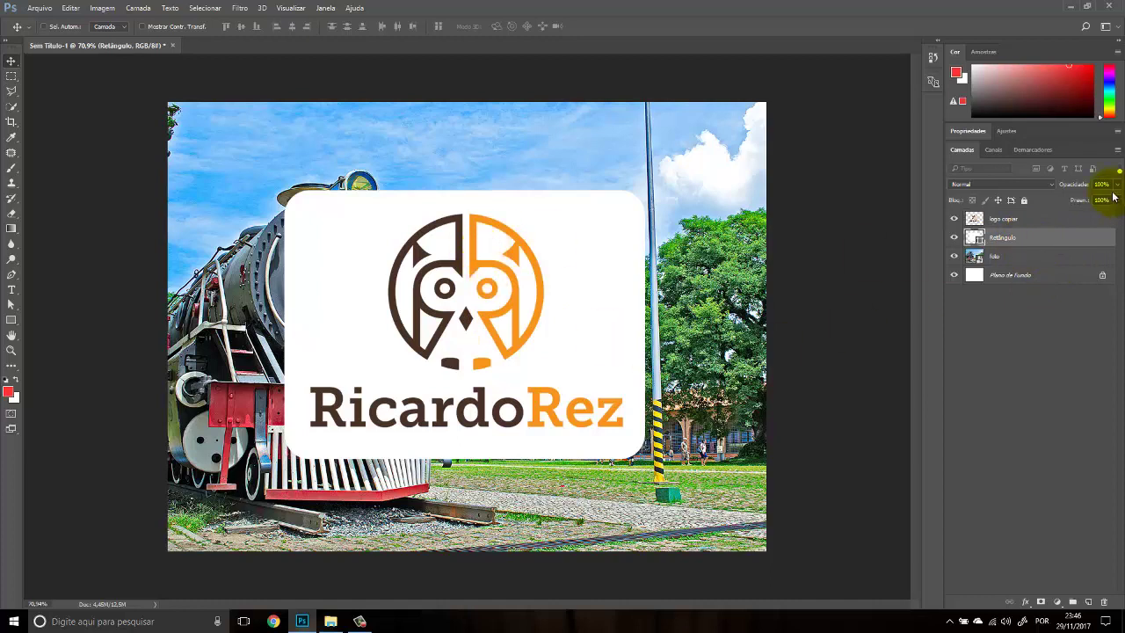
{"action": "left_click", "coordinate": [1115, 186]}
{"action": "left_click_drag", "start_coordinate": [1116, 202], "coordinate": [1085, 201]}
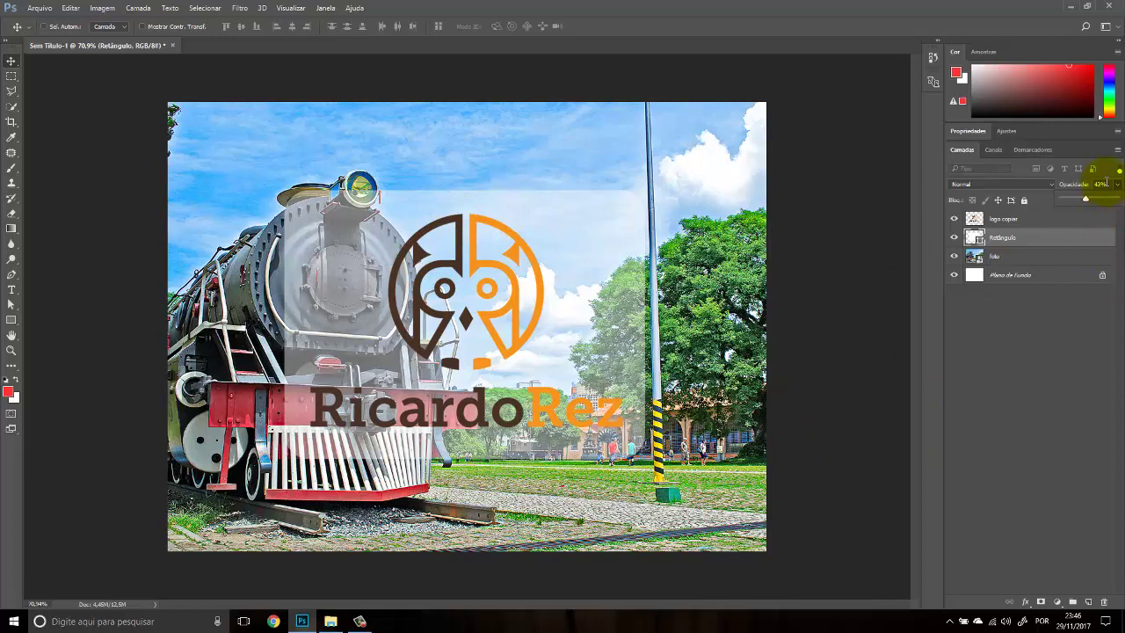
{"action": "left_click_drag", "start_coordinate": [1085, 201], "coordinate": [1118, 201]}
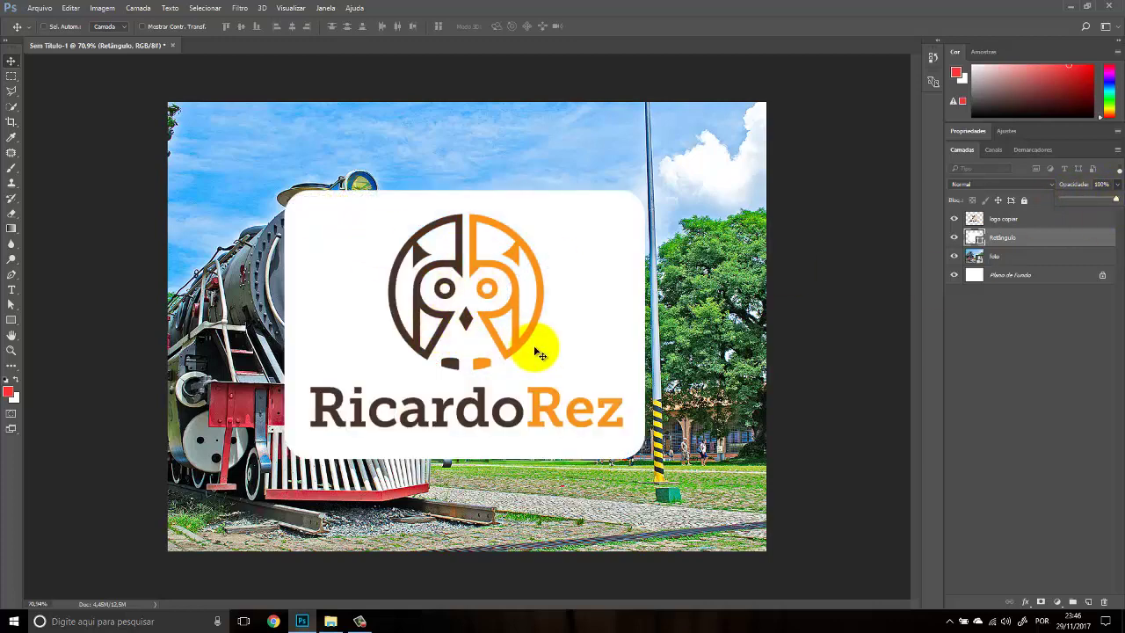
{"action": "left_click", "coordinate": [1090, 186]}
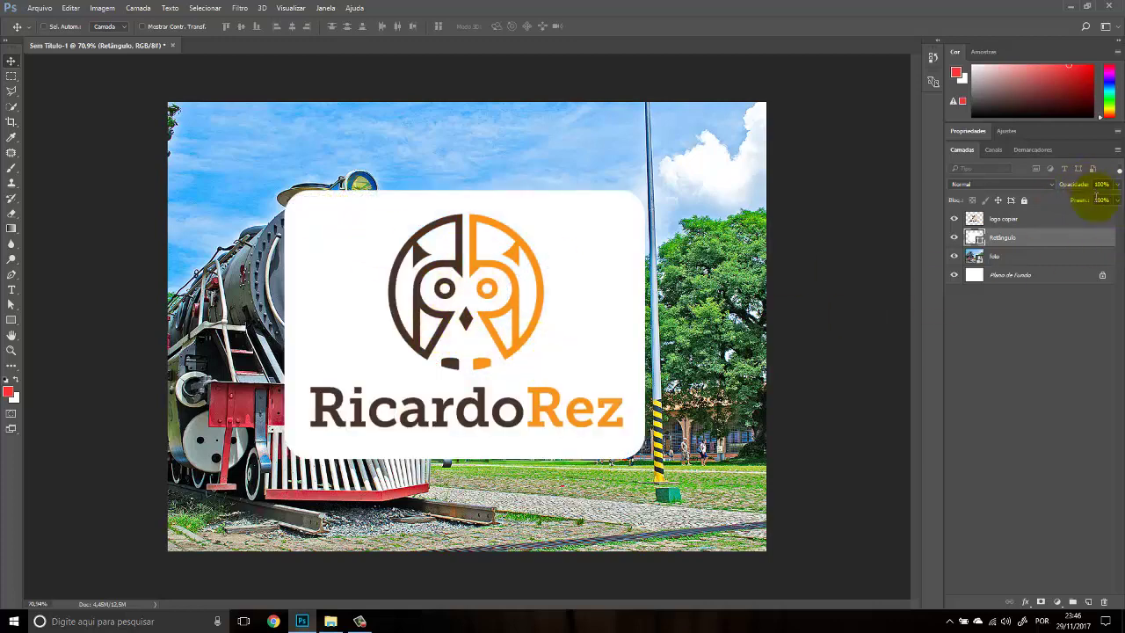
Step: Reduce the Retângulo layer's fill to 0% and bring it back to 100%
{"action": "left_click", "coordinate": [1117, 200]}
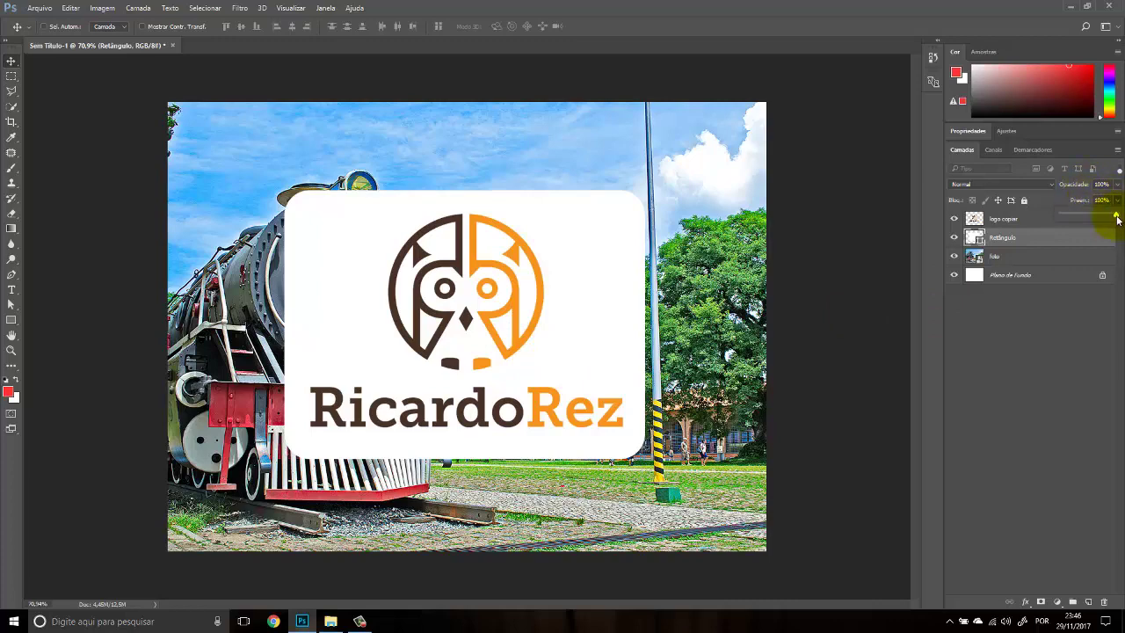
{"action": "left_click_drag", "start_coordinate": [1109, 211], "coordinate": [1054, 217]}
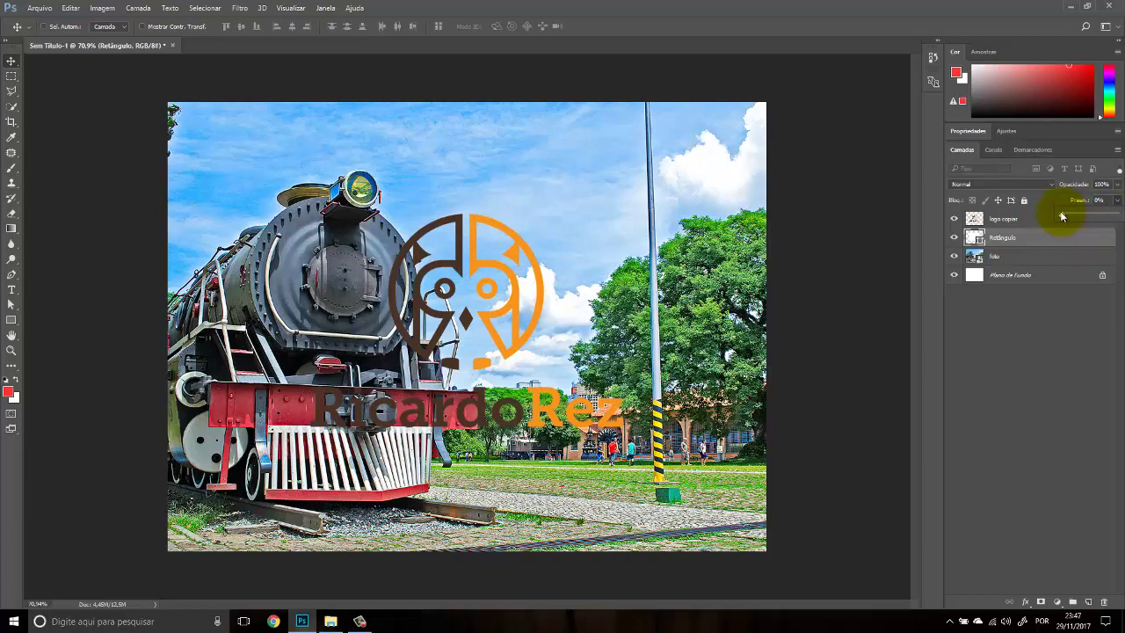
{"action": "left_click_drag", "start_coordinate": [1075, 214], "coordinate": [1109, 212]}
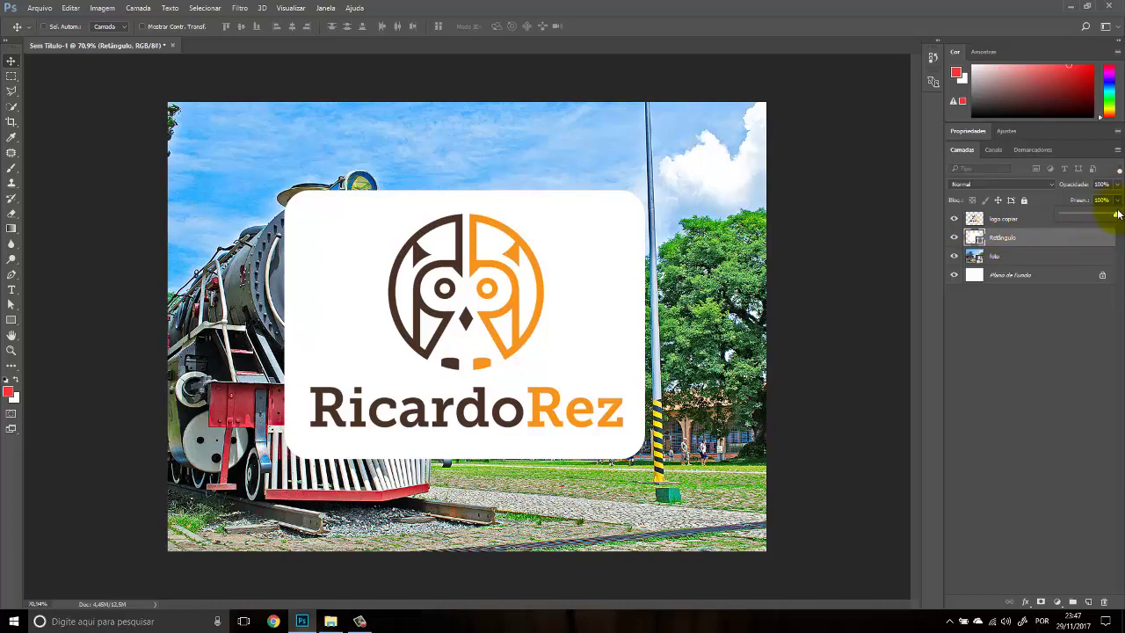
{"action": "left_click_drag", "start_coordinate": [1118, 215], "coordinate": [1114, 197]}
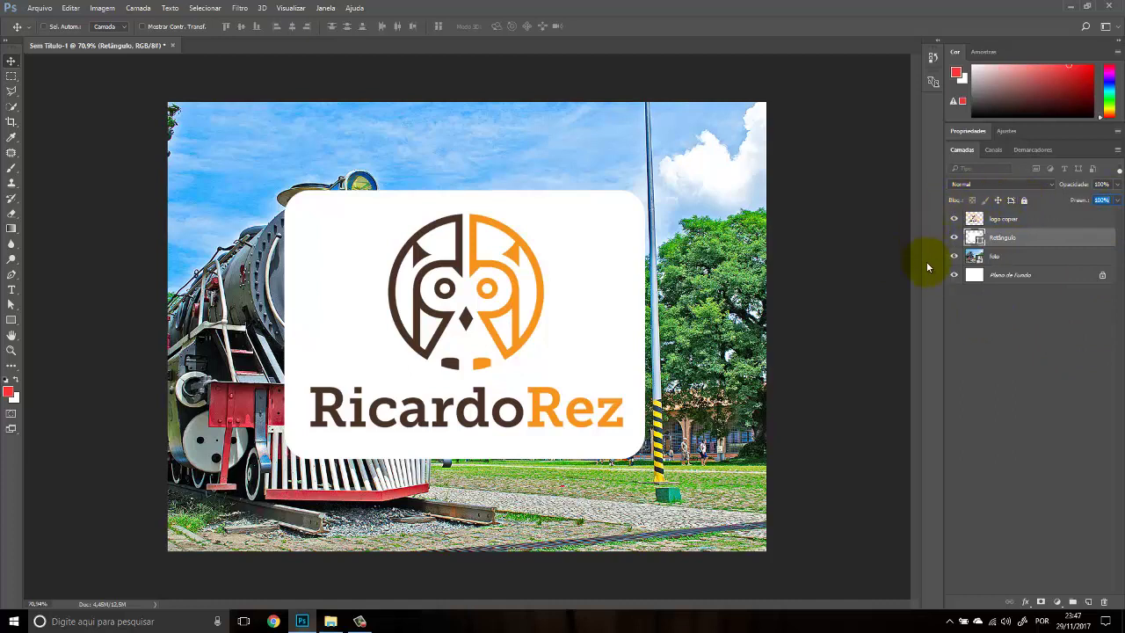
Step: Lock the logo copiar layer completely, try to move the logo on the canvas, and unlock the layer
{"action": "left_click", "coordinate": [1040, 220]}
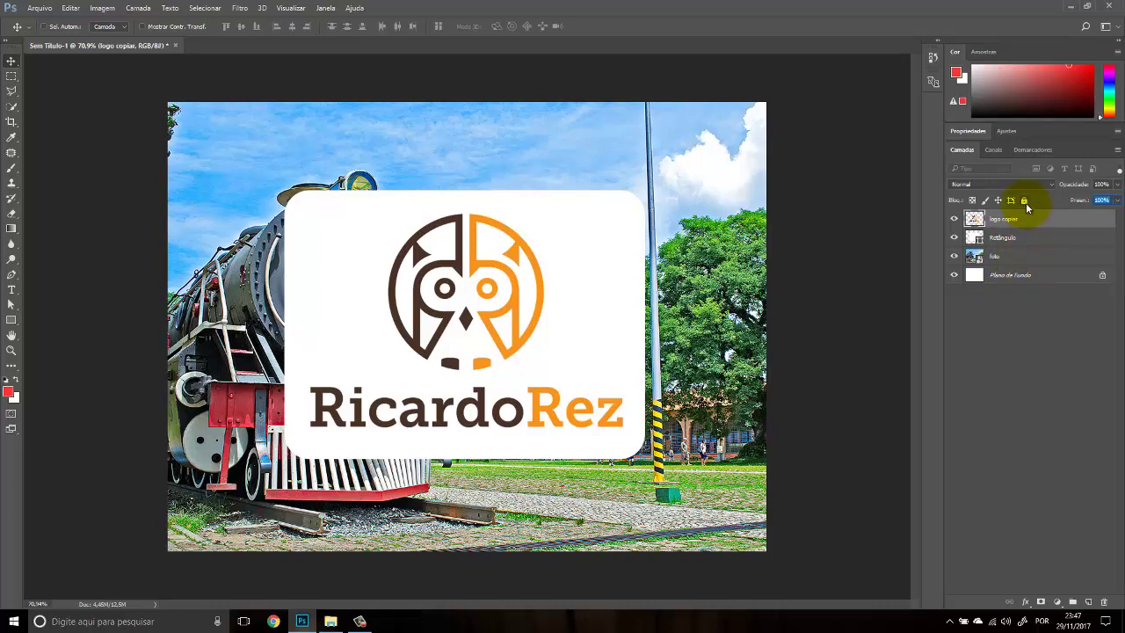
{"action": "left_click", "coordinate": [1025, 200]}
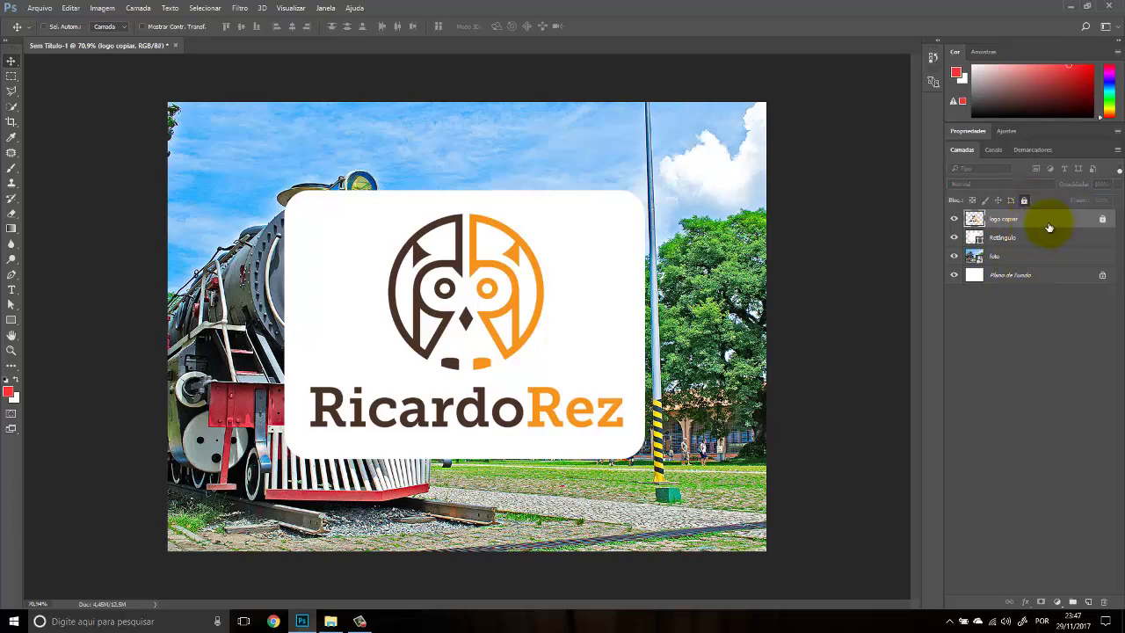
{"action": "left_click", "coordinate": [589, 323]}
{"action": "left_click", "coordinate": [580, 227]}
{"action": "left_click", "coordinate": [1024, 202]}
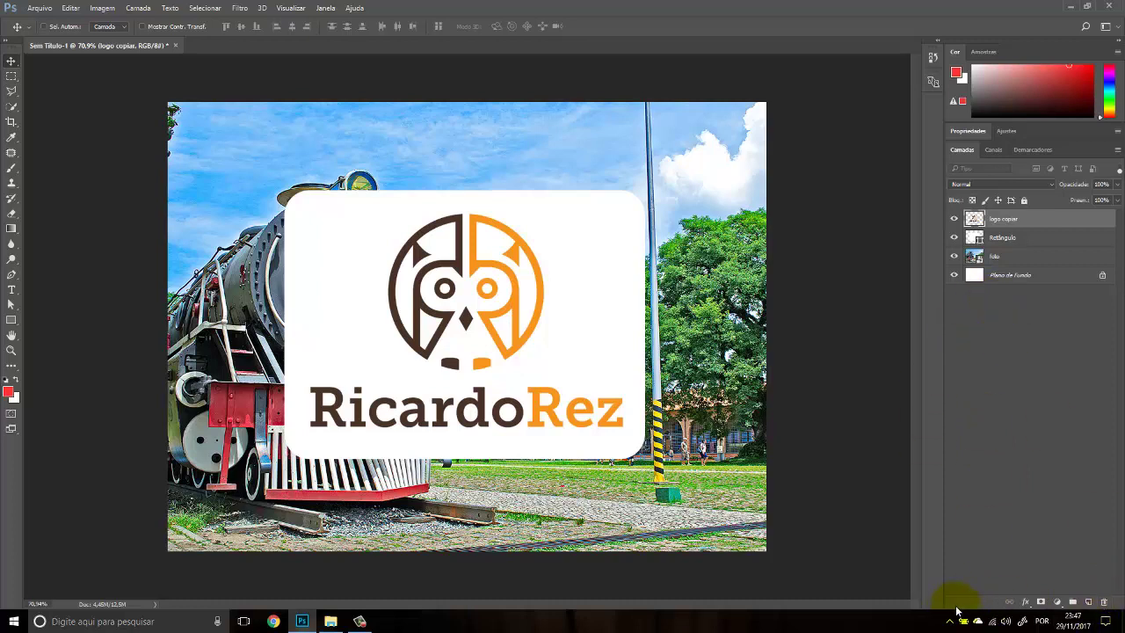
Step: Delete the logo copiar layer twice, first with confirmation and then directly, undoing each deletion
{"action": "left_click", "coordinate": [1105, 603]}
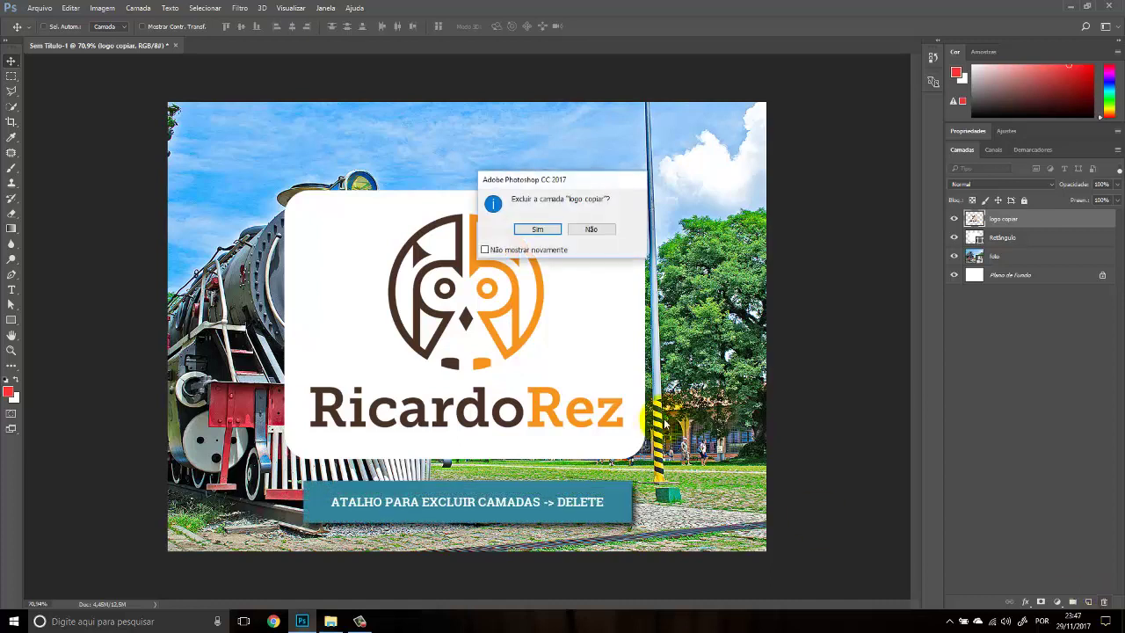
{"action": "left_click", "coordinate": [554, 232]}
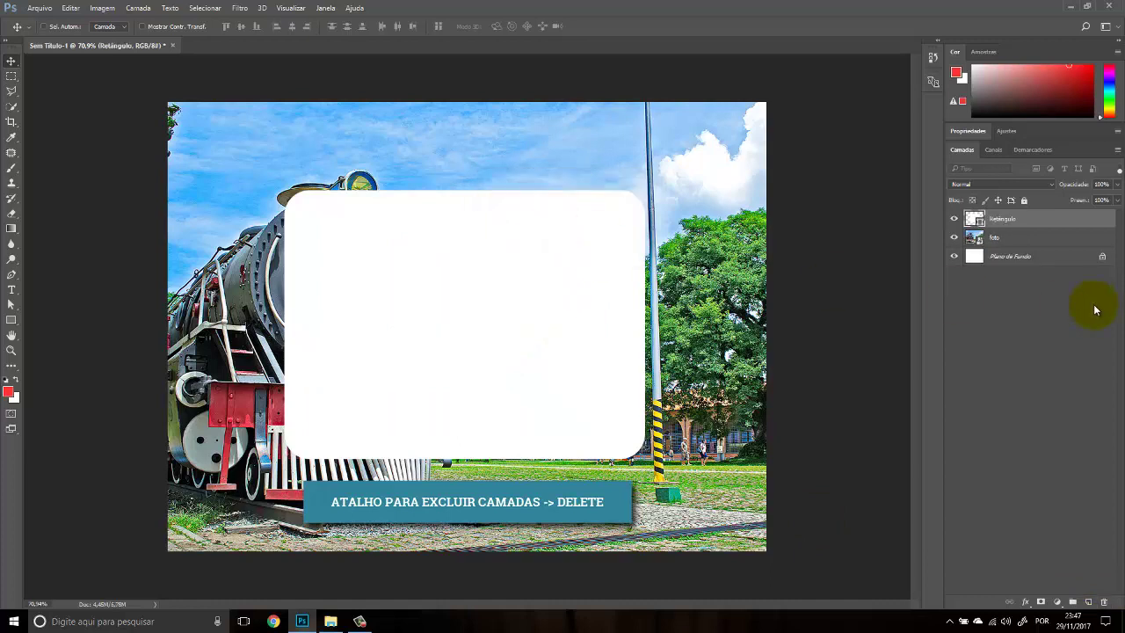
{"action": "key", "text": "ctrl+z"}
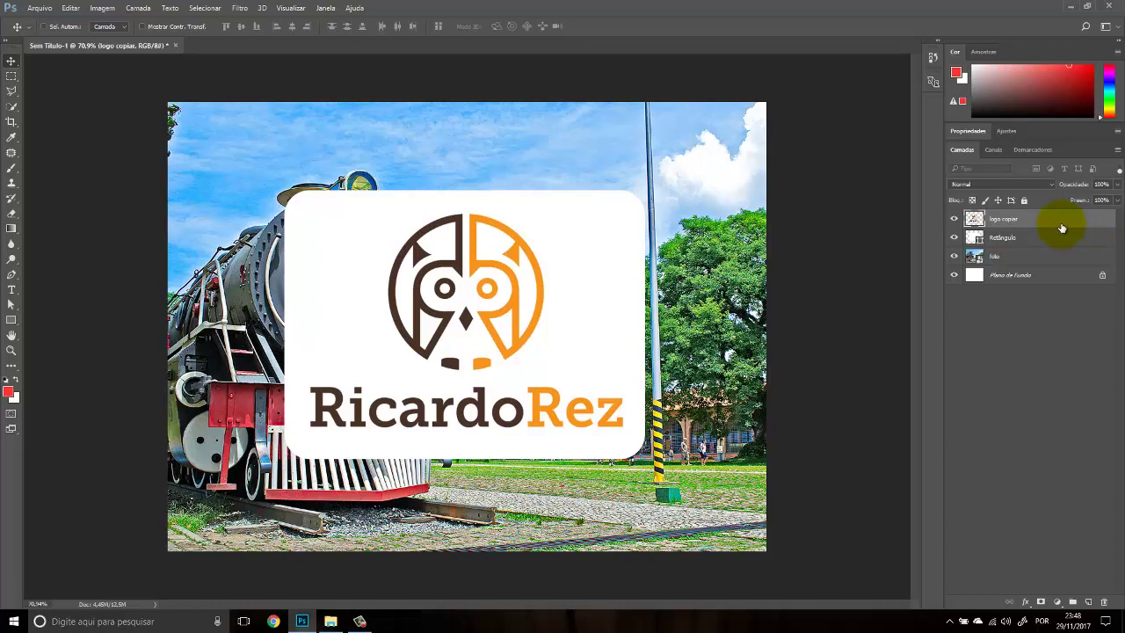
{"action": "key", "text": "Delete"}
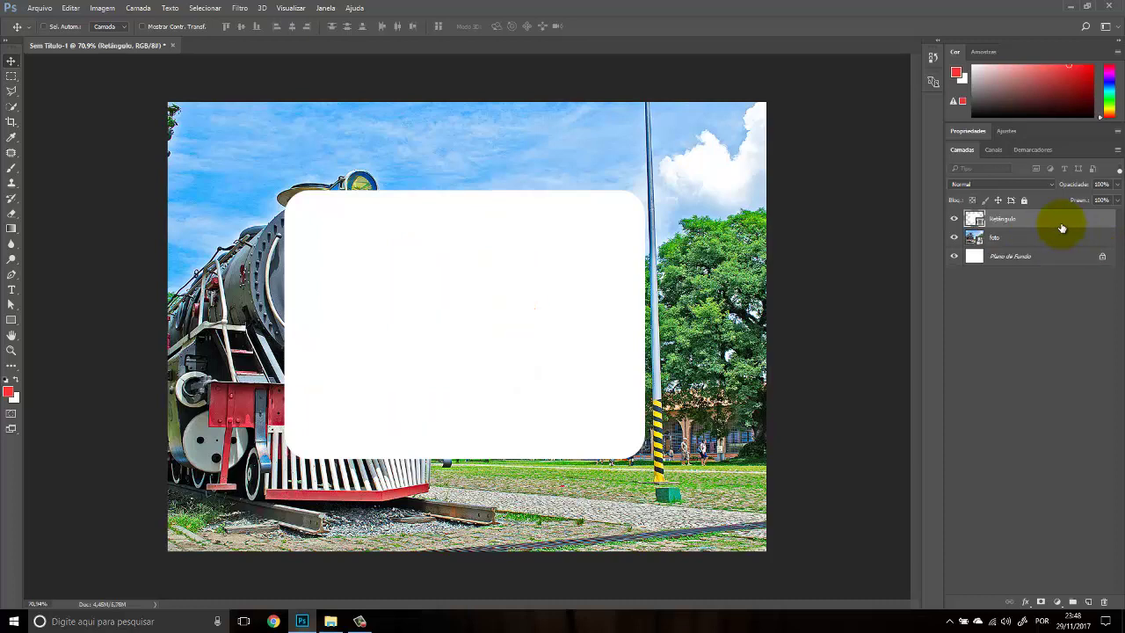
{"action": "key", "text": "ctrl+z"}
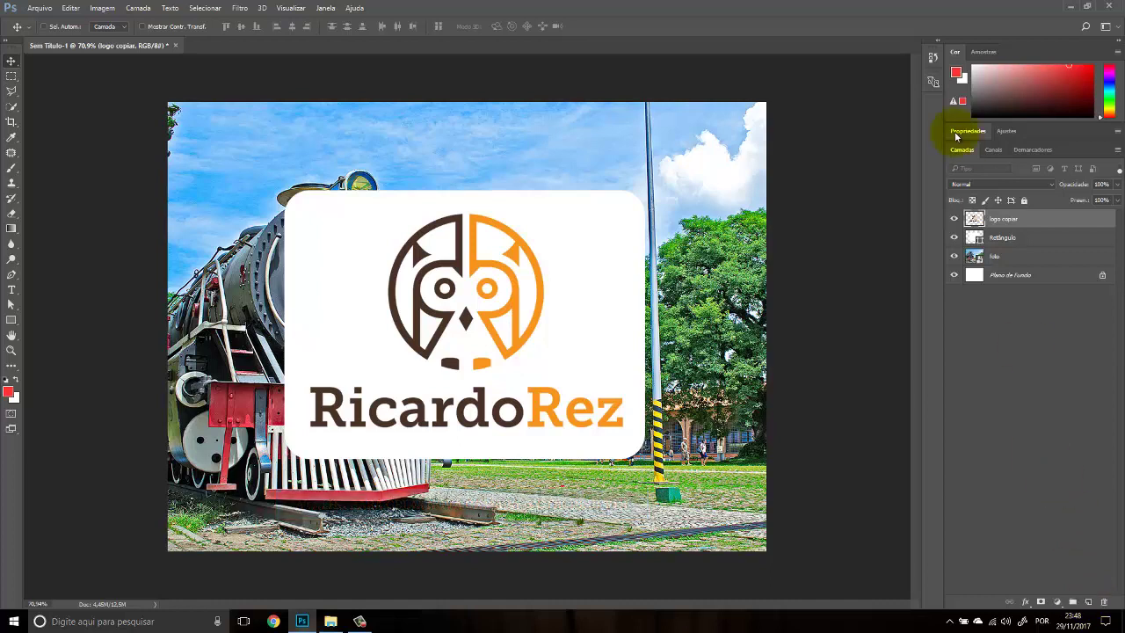
Step: Add a new empty layer above the logo copiar layer
{"action": "left_click", "coordinate": [1088, 602]}
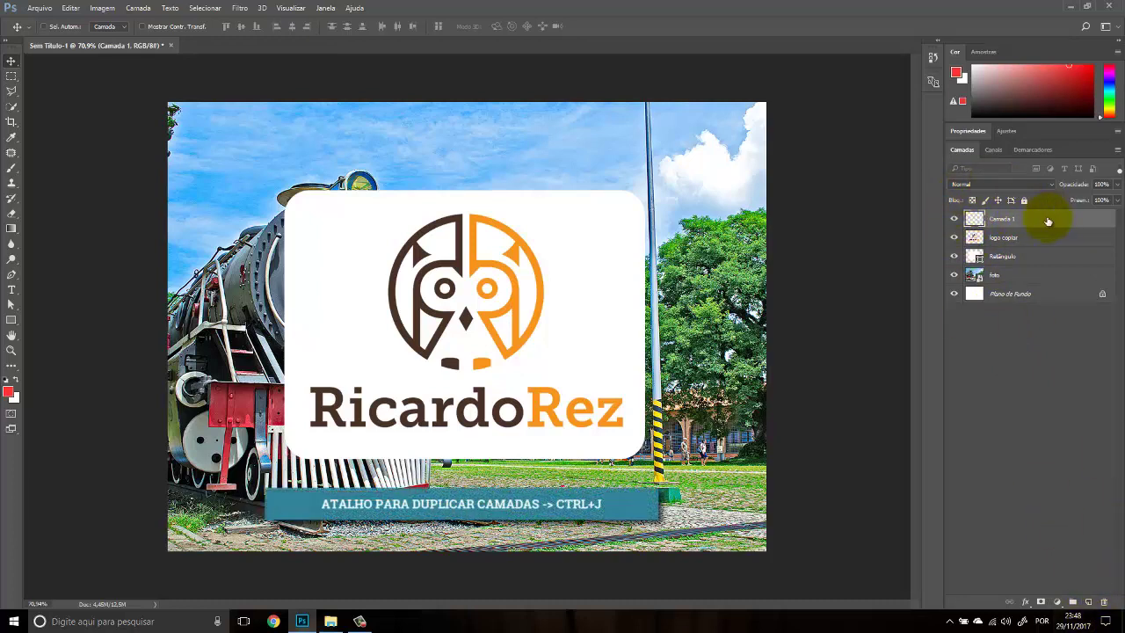
Step: Delete the empty Camada 1 layer, duplicate the logo copiar layer, and undo the duplication
{"action": "left_click_drag", "start_coordinate": [1037, 220], "coordinate": [1106, 602]}
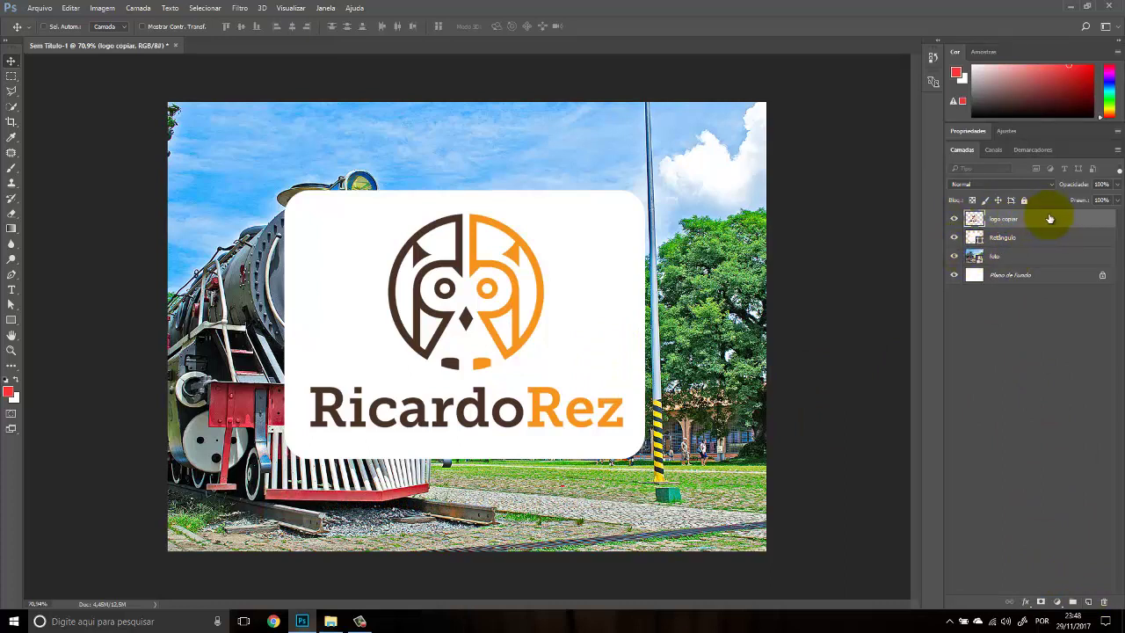
{"action": "left_click_drag", "start_coordinate": [1051, 219], "coordinate": [1088, 601]}
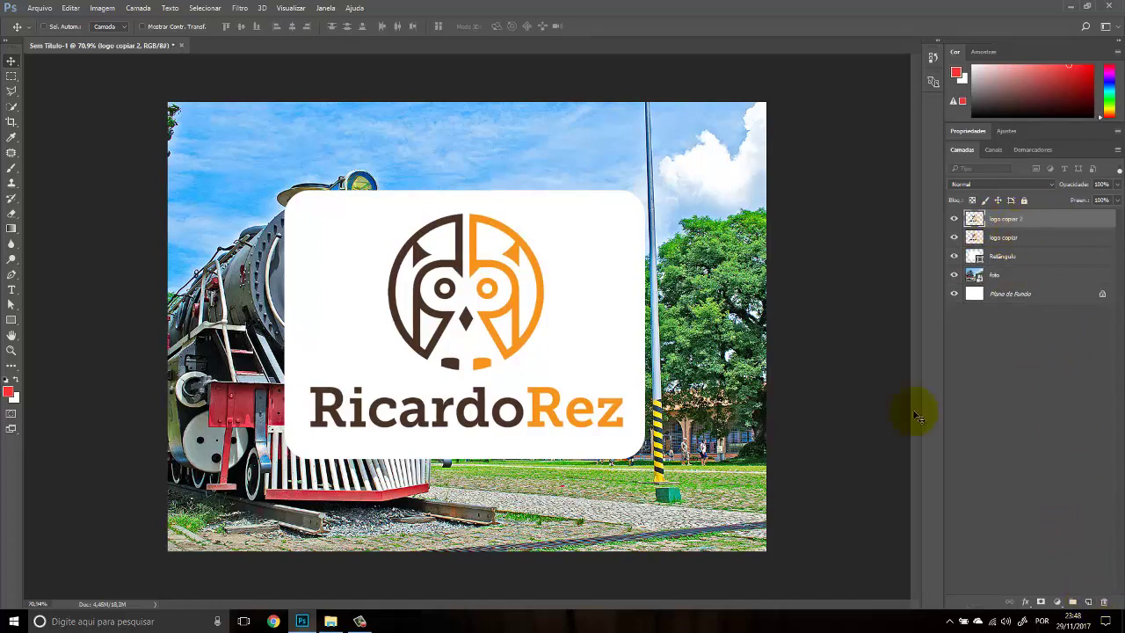
{"action": "key", "text": "ctrl+z"}
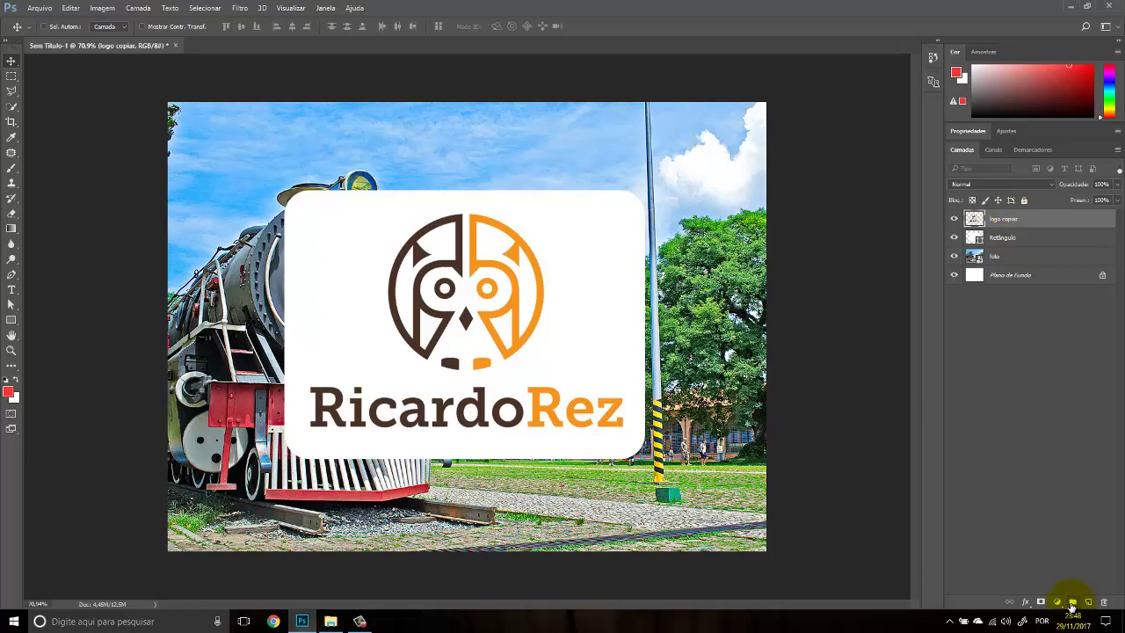
Step: Add an empty layer group above logo copiar, select the three layers from foto to logo copiar, and remove the group
{"action": "left_click", "coordinate": [1071, 603]}
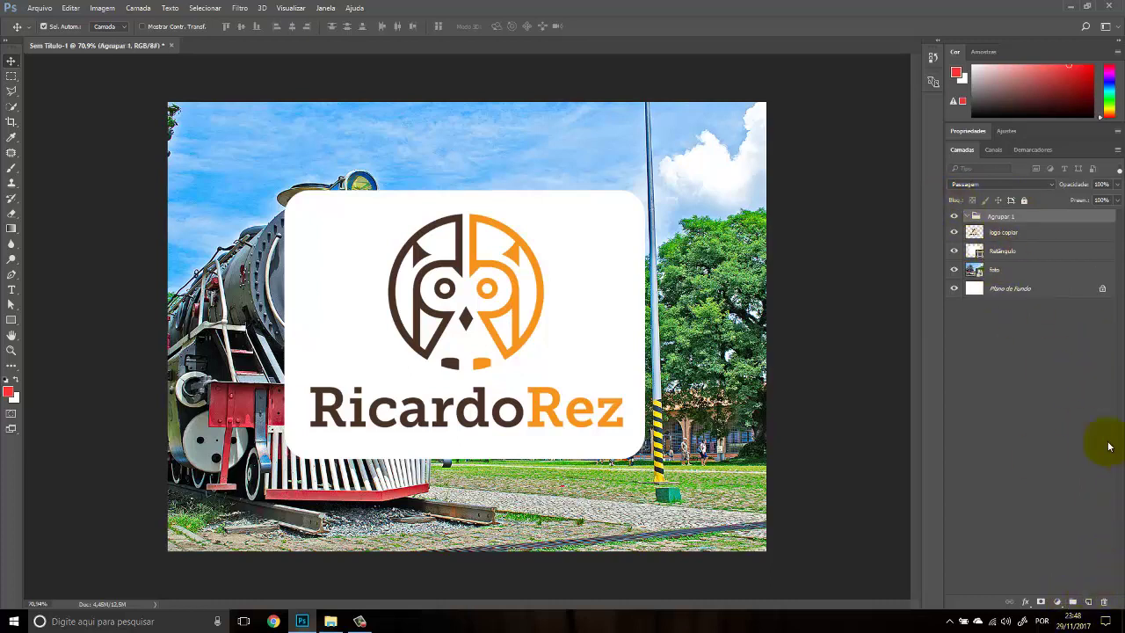
{"action": "left_click", "coordinate": [997, 270]}
{"action": "left_click", "coordinate": [1002, 232], "text": "shift"}
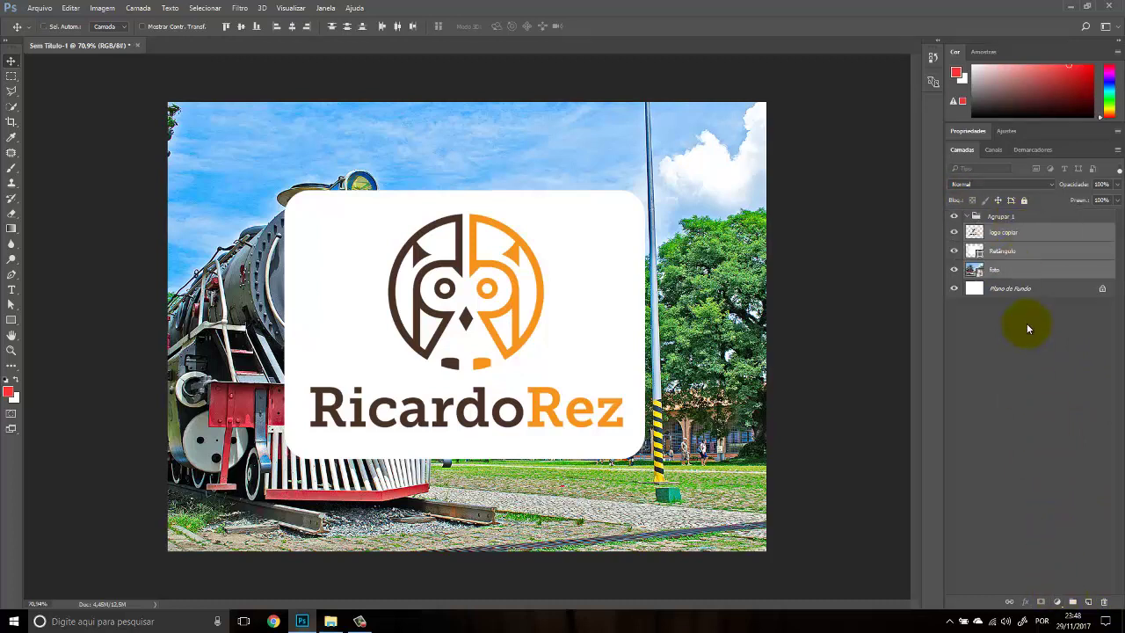
{"action": "left_click", "coordinate": [1004, 215]}
{"action": "key", "text": "ctrl+shift+g"}
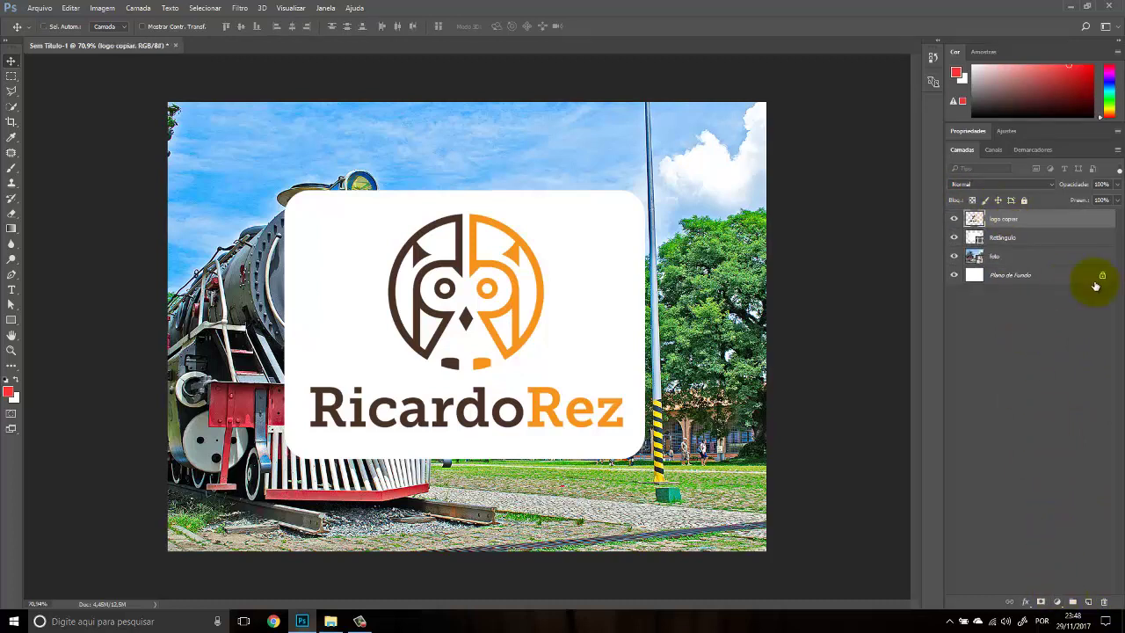
Step: Add a Levels (Níveis) adjustment layer above the logo copiar layer and collapse its properties
{"action": "left_click", "coordinate": [1063, 604]}
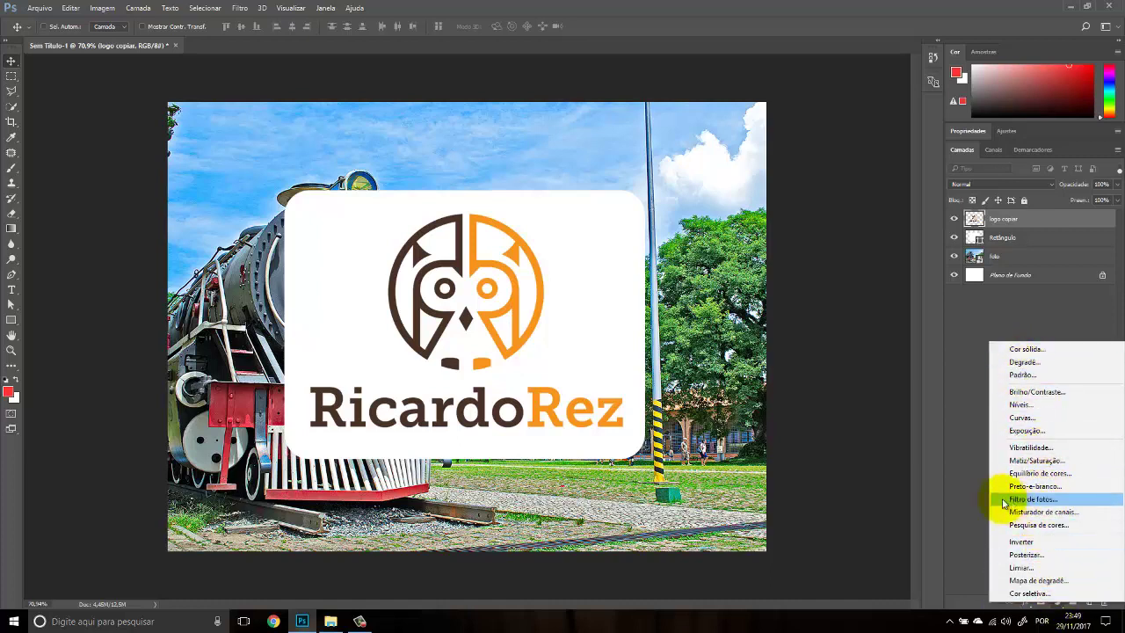
{"action": "left_click", "coordinate": [966, 502]}
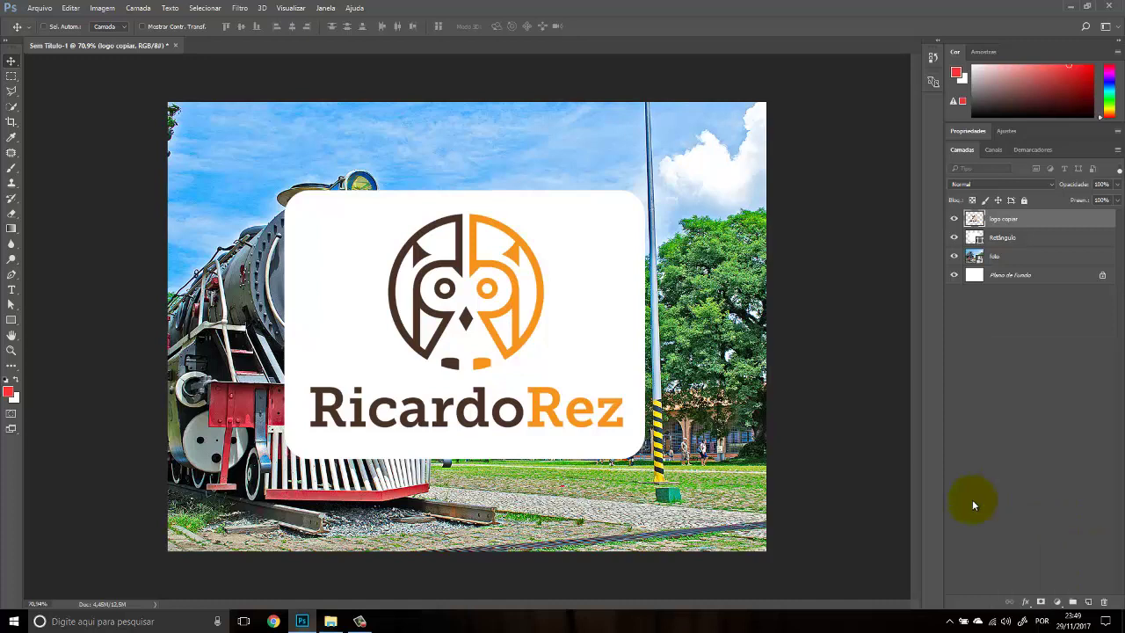
{"action": "left_click", "coordinate": [1056, 603]}
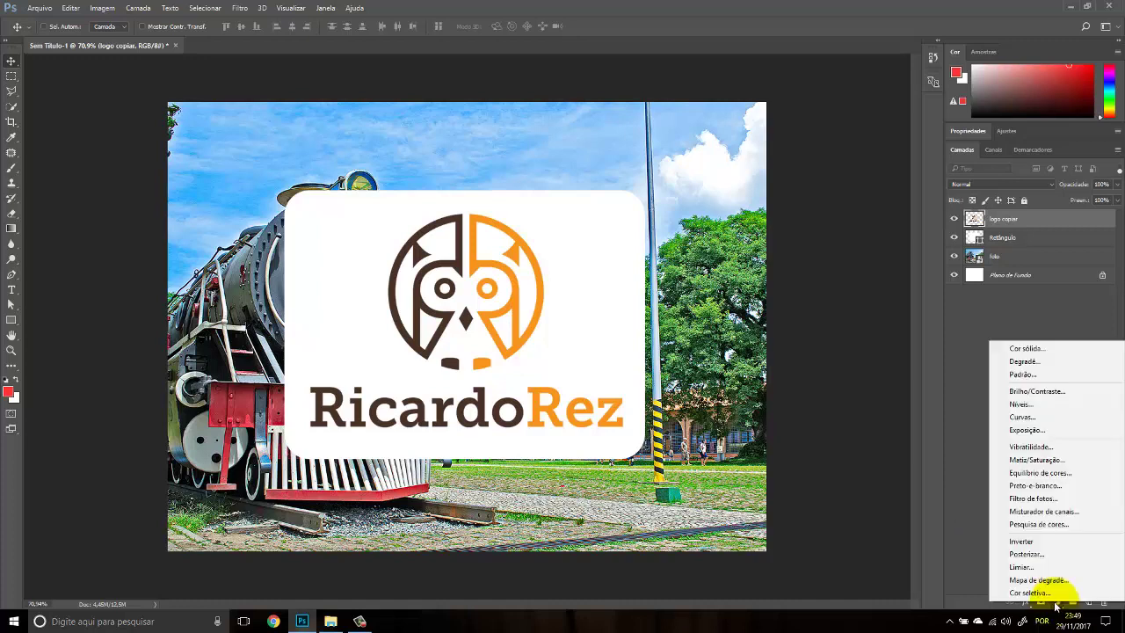
{"action": "left_click", "coordinate": [1043, 404]}
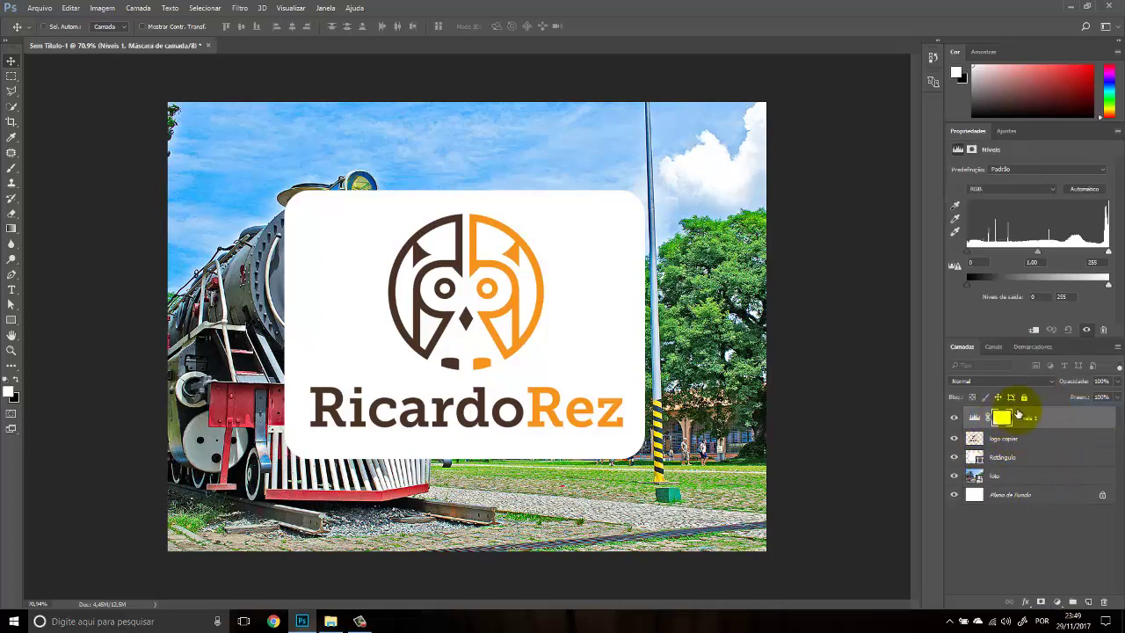
{"action": "double_click", "coordinate": [967, 130]}
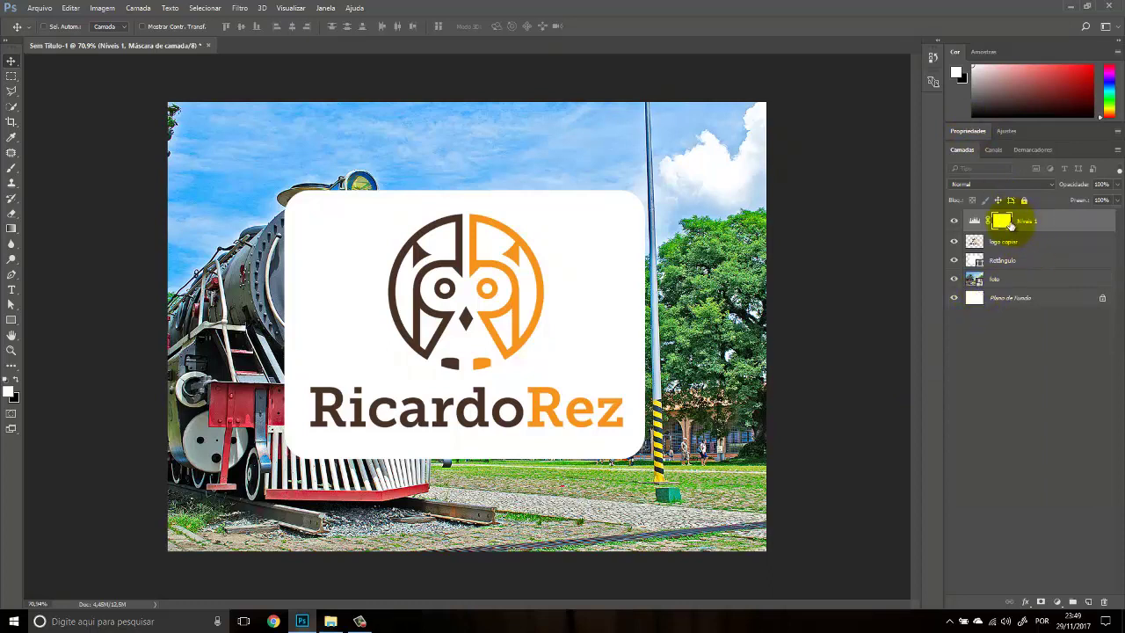
Step: Select the logo copiar layer, switch back to the Levels adjustment layer, and delete that adjustment layer
{"action": "left_click", "coordinate": [1003, 243]}
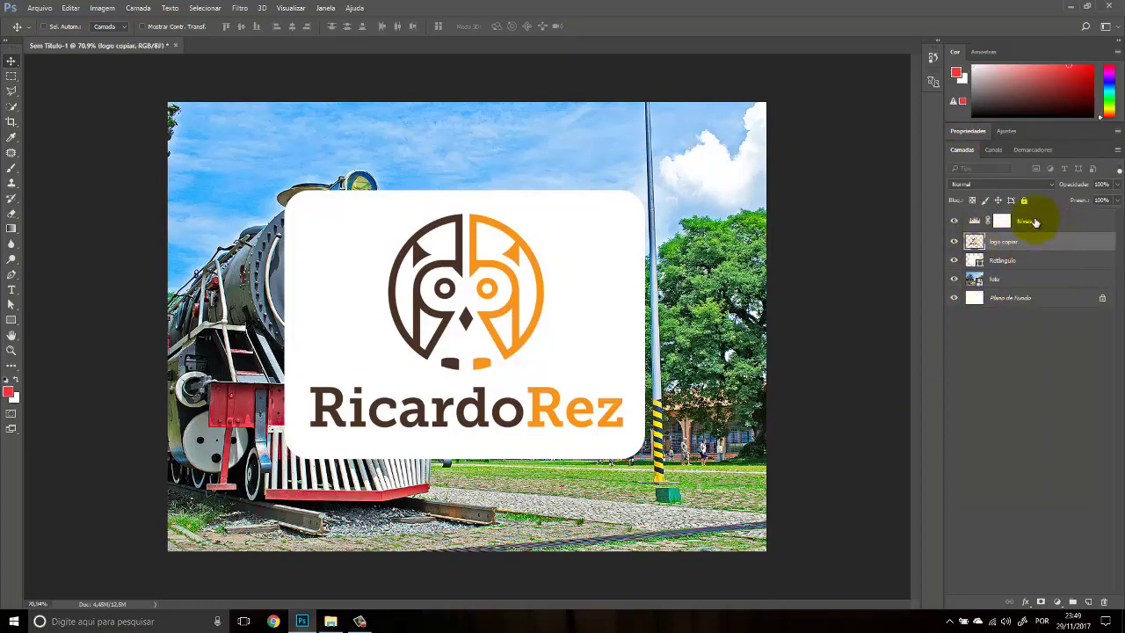
{"action": "left_click", "coordinate": [1035, 222]}
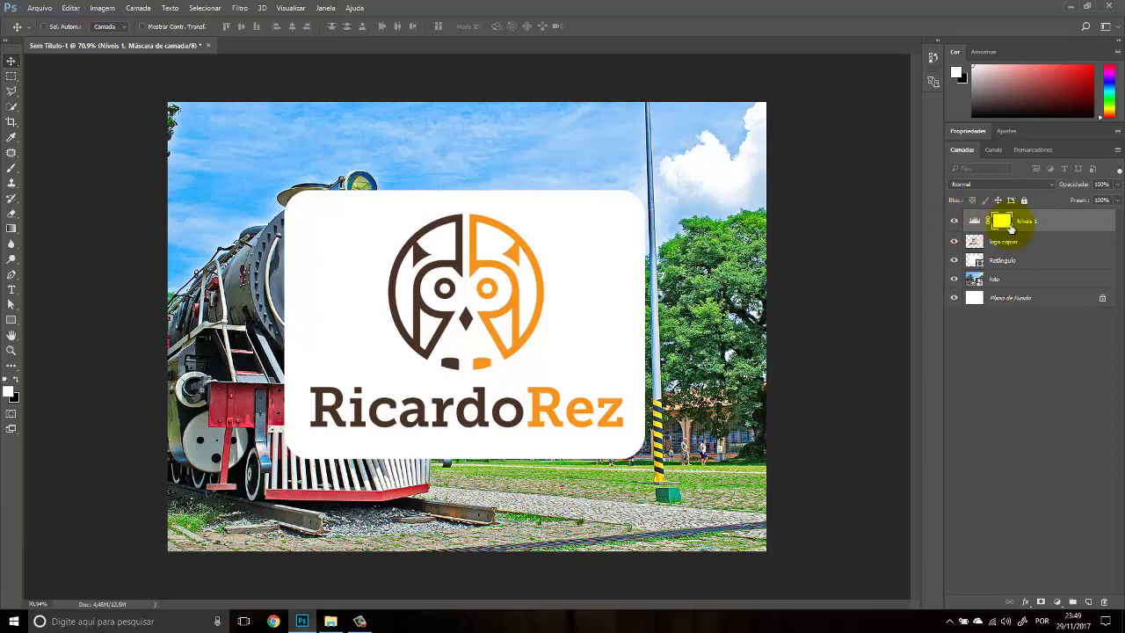
{"action": "key", "text": "Delete"}
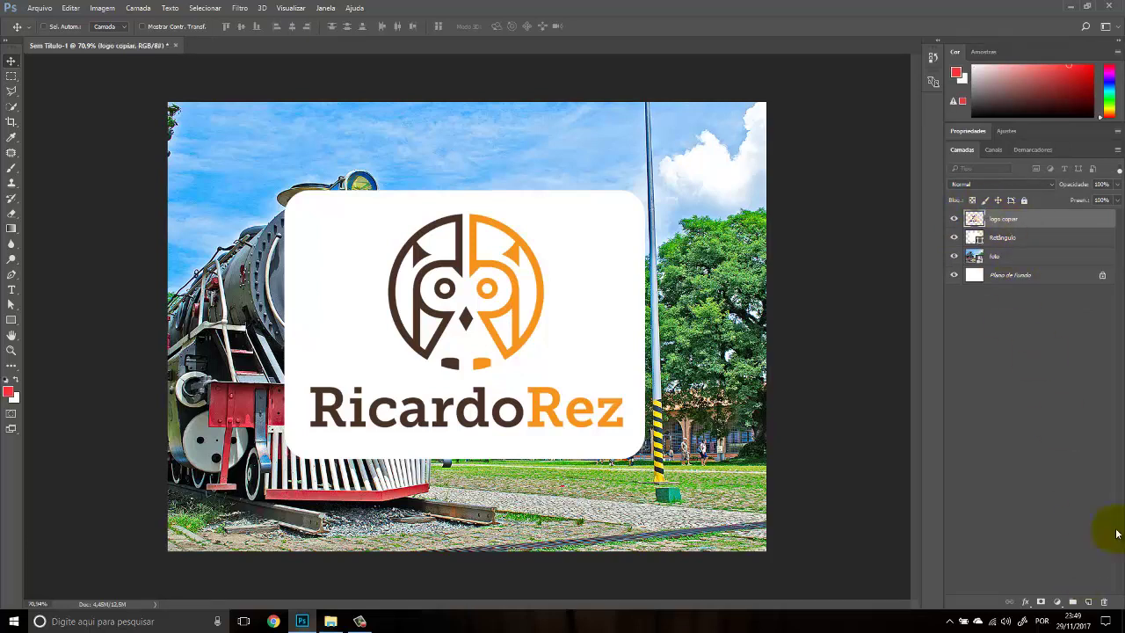
Step: Add a layer mask to logo copiar and paint a black diagonal brush stroke across the logo to hide it
{"action": "left_click", "coordinate": [1042, 605]}
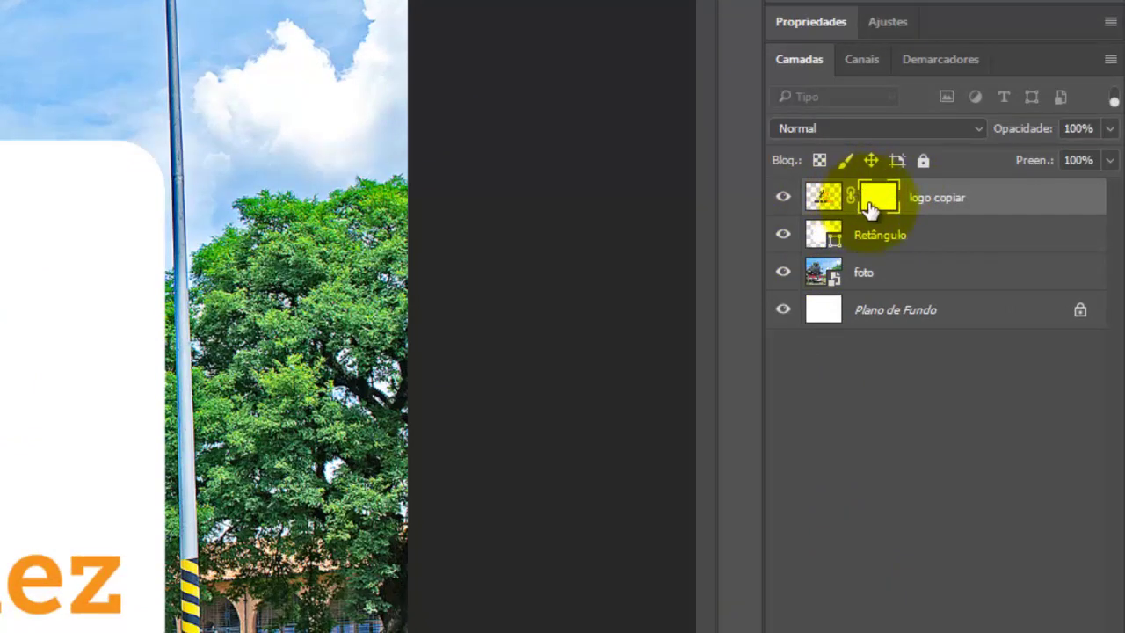
{"action": "left_click", "coordinate": [823, 199]}
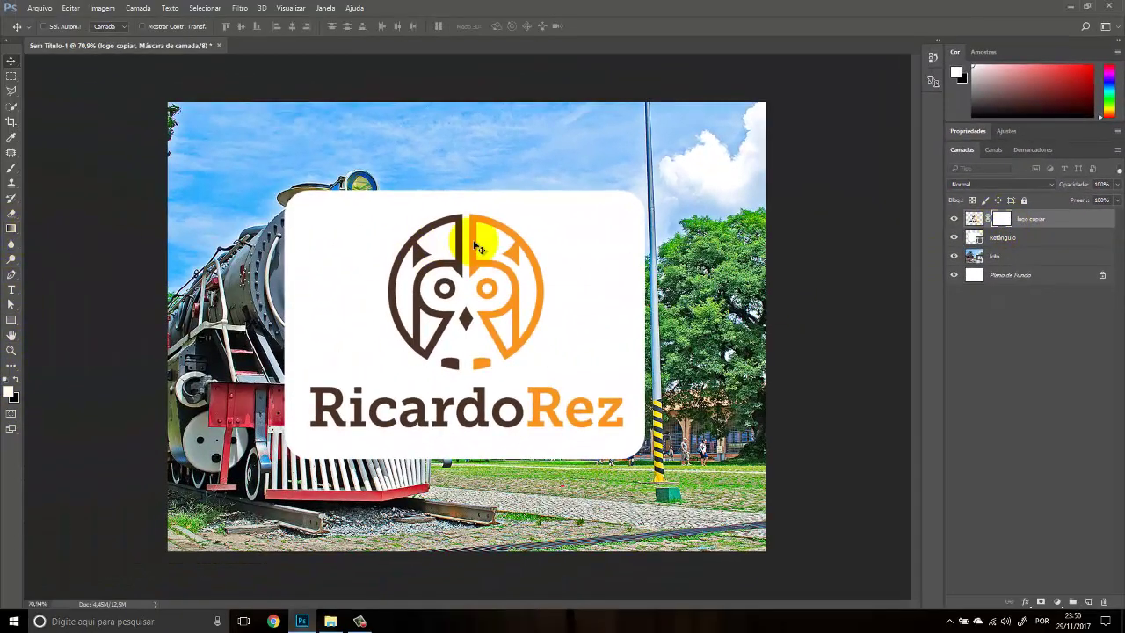
{"action": "left_click", "coordinate": [11, 167]}
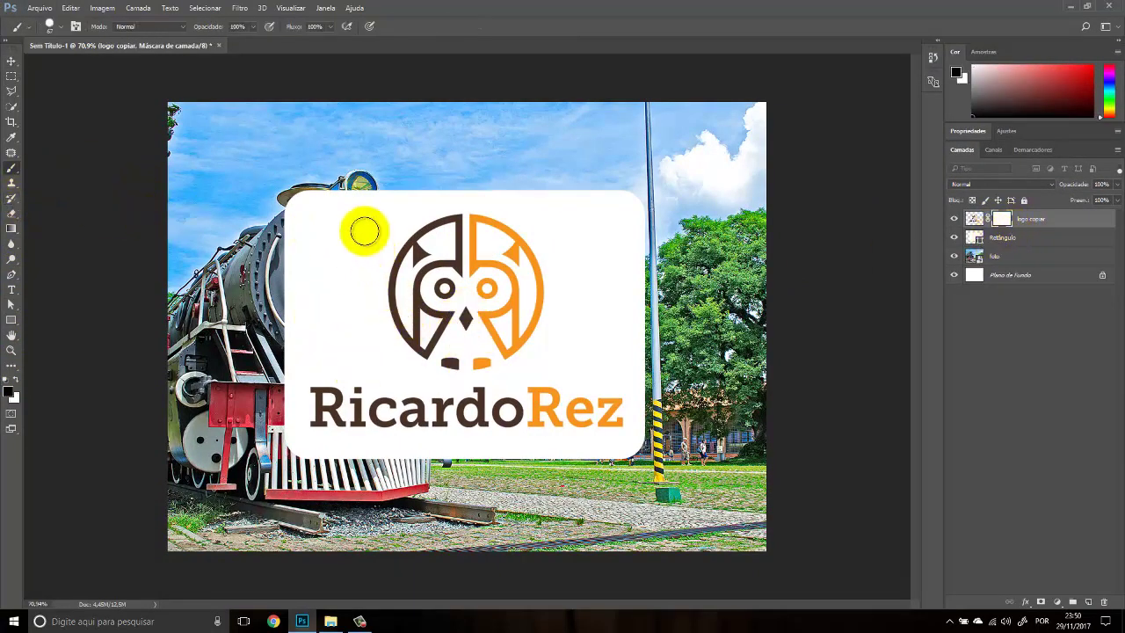
{"action": "key", "text": "x"}
{"action": "left_click_drag", "start_coordinate": [400, 255], "coordinate": [551, 392]}
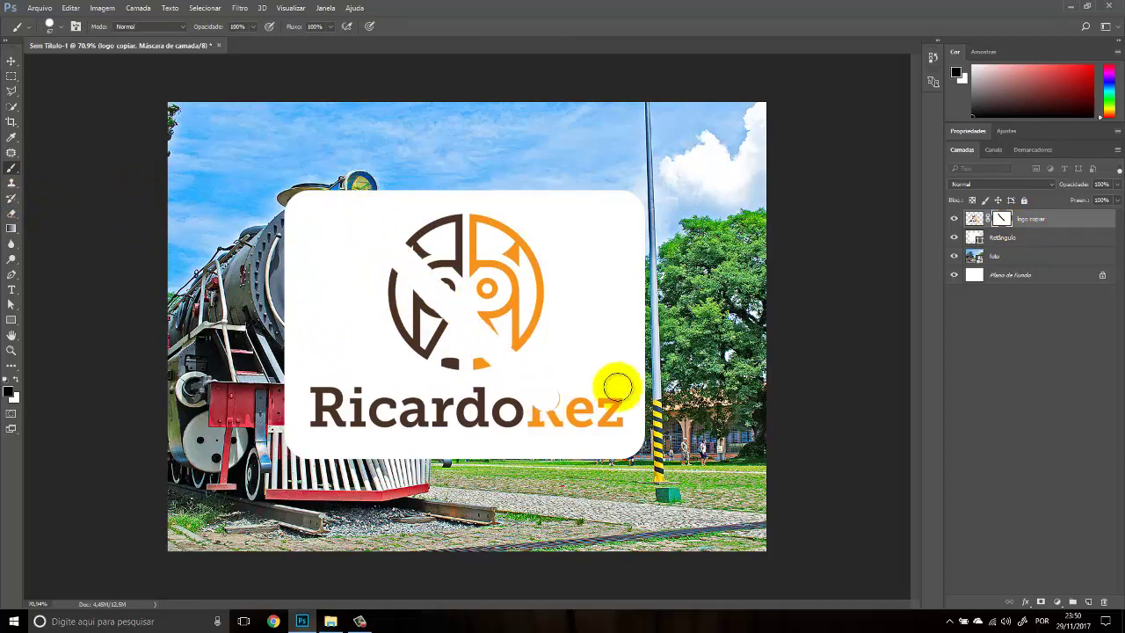
Step: Paint the hidden logo areas back in with white on the mask, and delete the mask without applying it
{"action": "key", "text": "x"}
{"action": "mouse_move", "coordinate": [536, 433]}
{"action": "left_mouse_down"}
{"action": "mouse_move", "coordinate": [554, 380]}
{"action": "mouse_move", "coordinate": [528, 384]}
{"action": "mouse_move", "coordinate": [492, 327]}
{"action": "mouse_move", "coordinate": [377, 236]}
{"action": "mouse_move", "coordinate": [443, 289]}
{"action": "mouse_move", "coordinate": [470, 363]}
{"action": "mouse_move", "coordinate": [380, 280]}
{"action": "mouse_move", "coordinate": [540, 402]}
{"action": "left_mouse_up"}
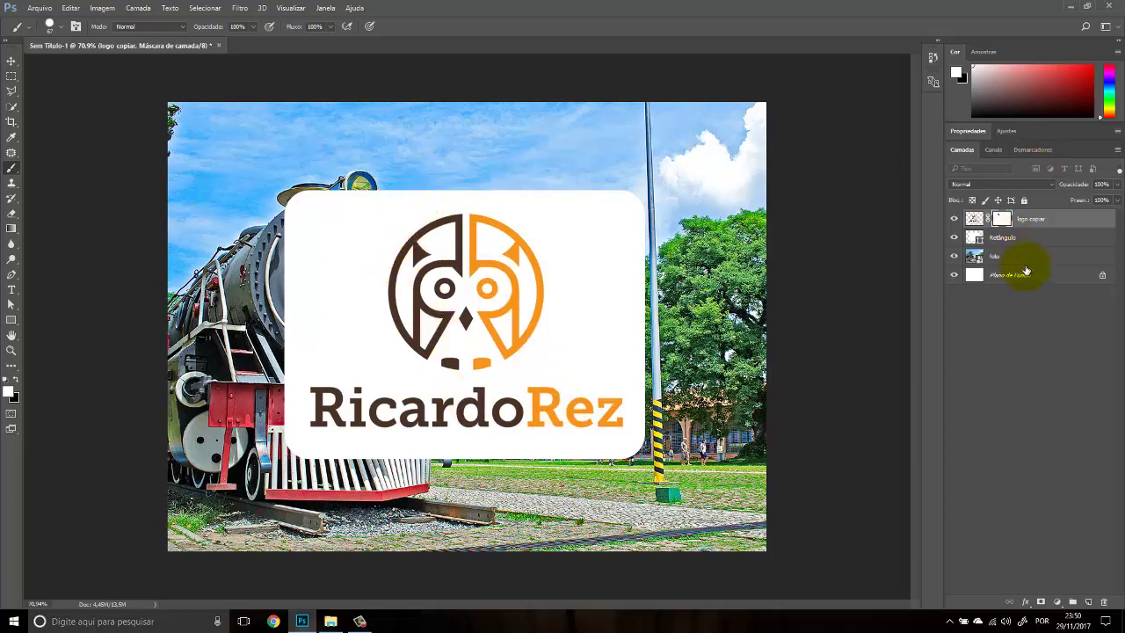
{"action": "left_click_drag", "start_coordinate": [1003, 221], "coordinate": [1104, 603]}
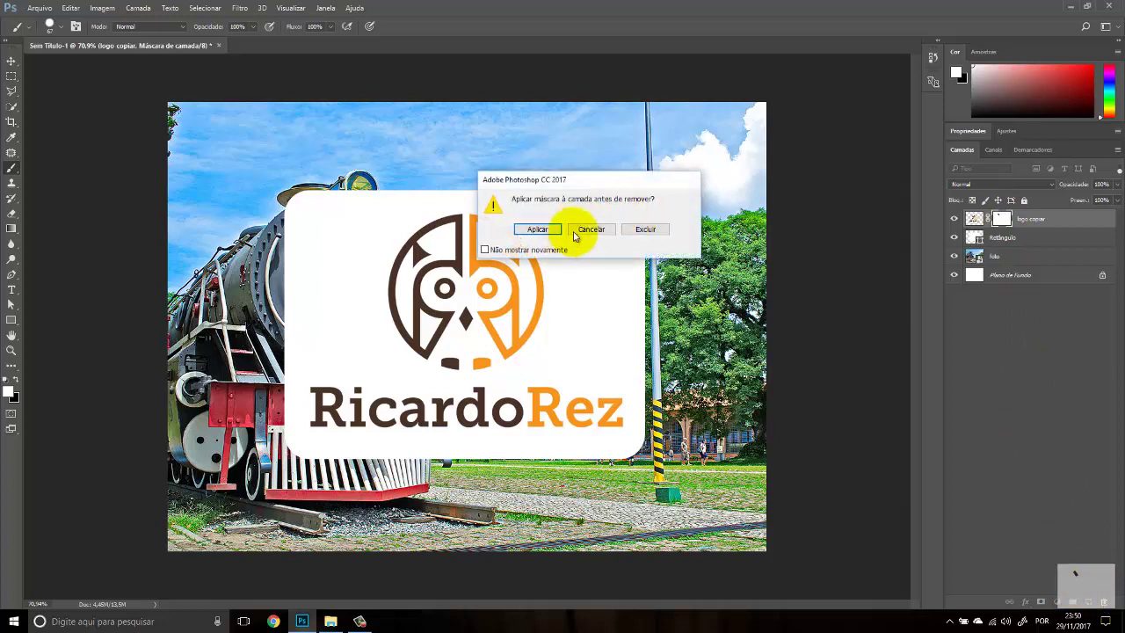
{"action": "left_click", "coordinate": [643, 230]}
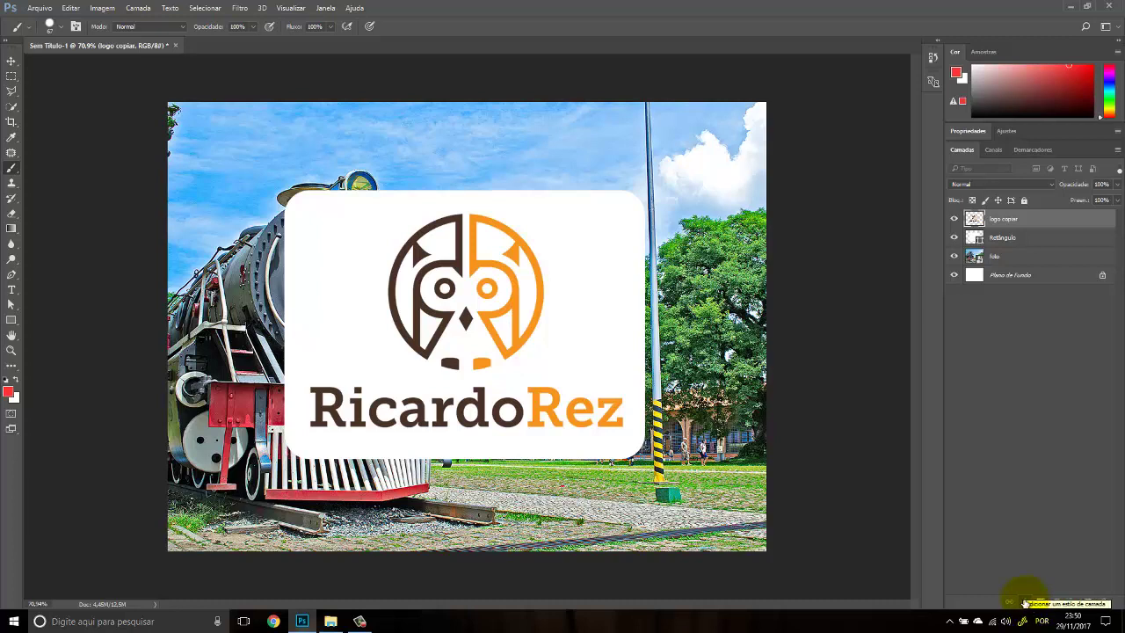
Step: Add a Gradient Overlay (Sobreposição de Degradê) style to the logo copiar layer with an angle of 49°
{"action": "left_click", "coordinate": [1025, 603]}
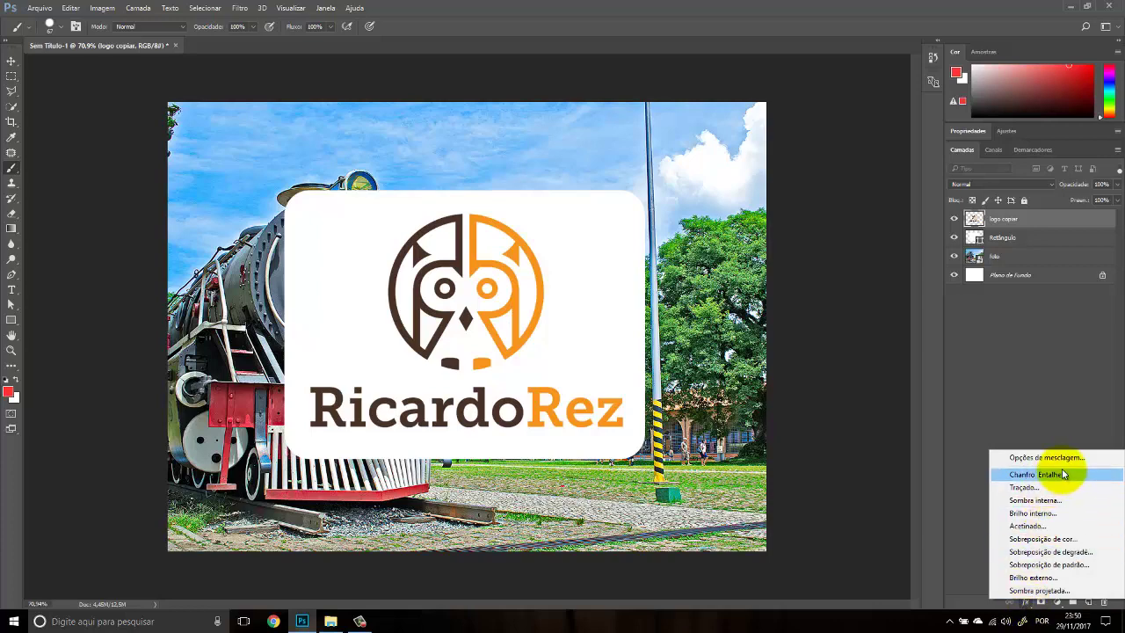
{"action": "left_click", "coordinate": [1090, 552]}
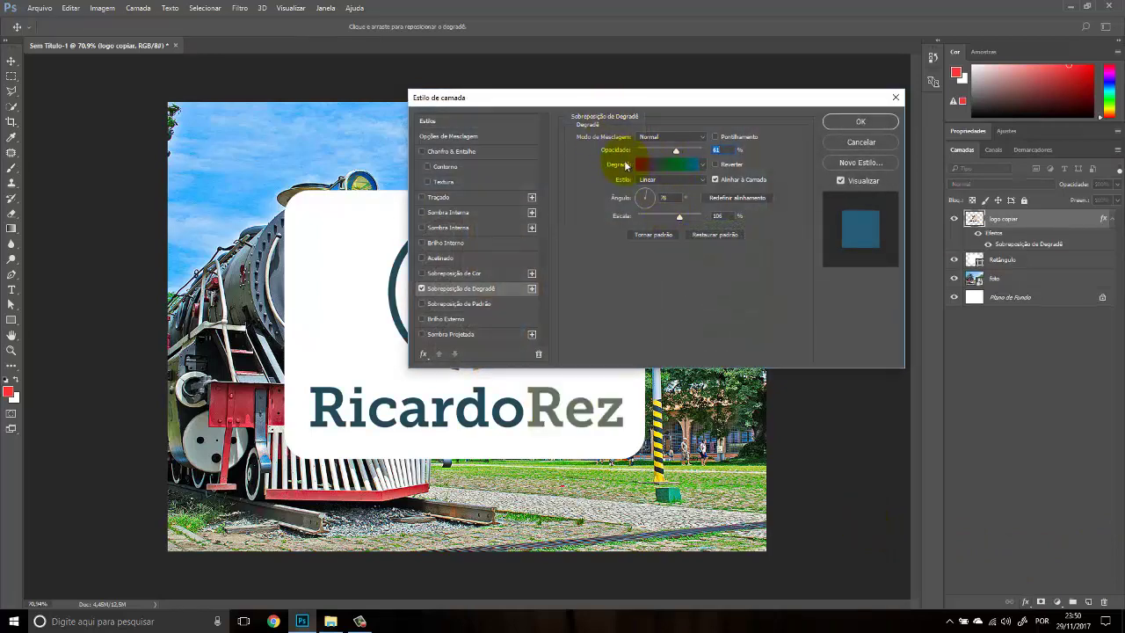
{"action": "left_click_drag", "start_coordinate": [688, 107], "coordinate": [830, 91]}
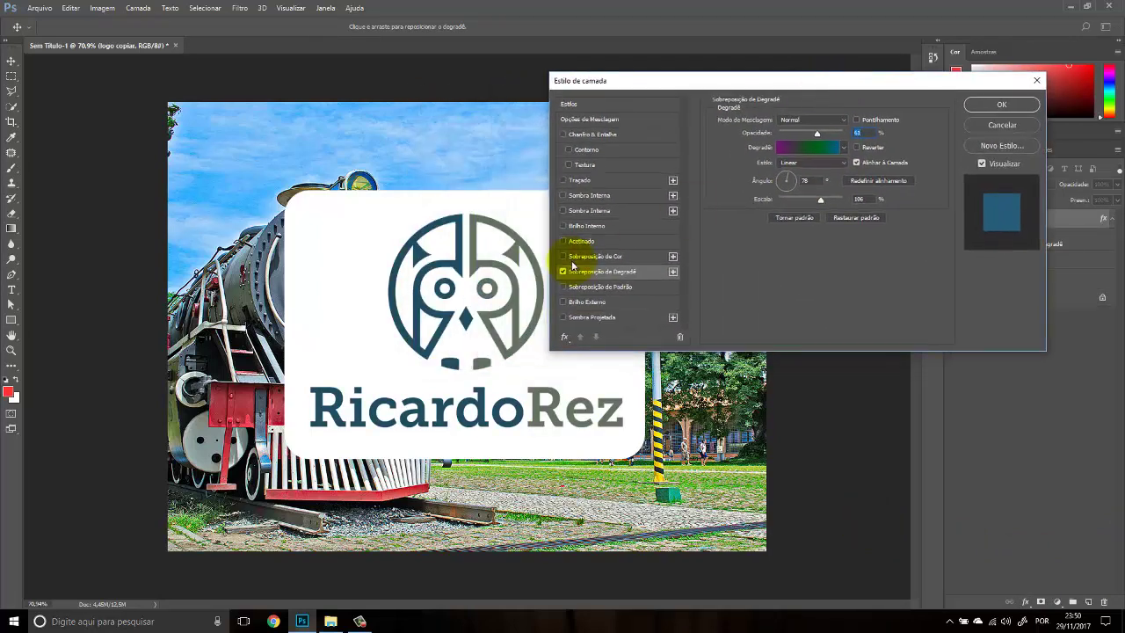
{"action": "left_click", "coordinate": [795, 178]}
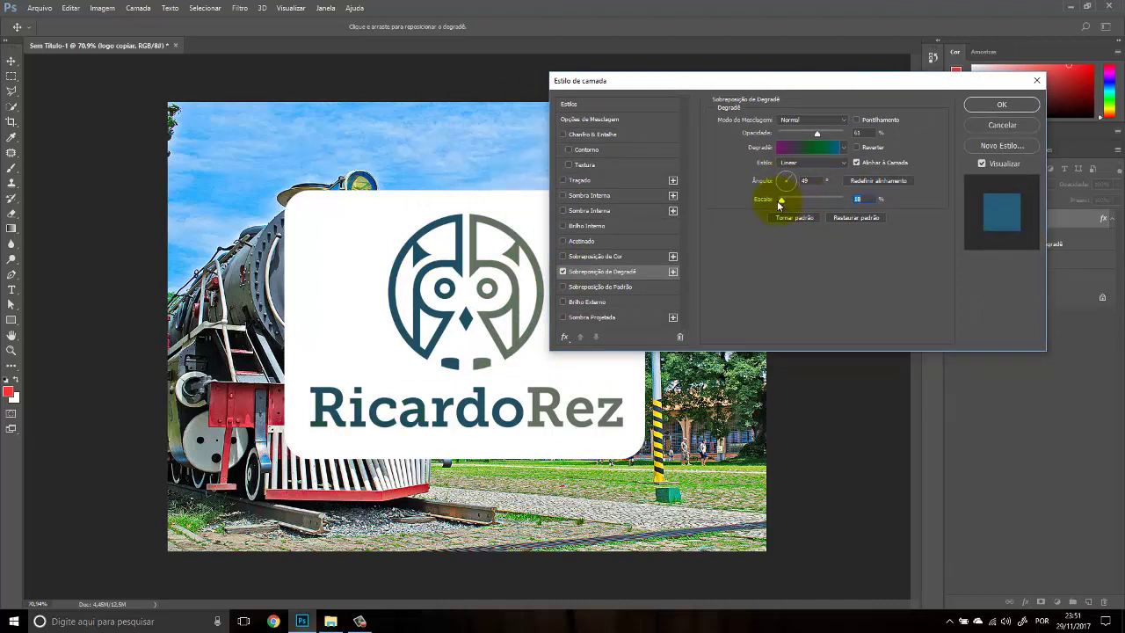
Step: Set the gradient overlay's opacity to 100% and scale to 125%, reposition the gradient up and to the right over the logo, and accept the style
{"action": "left_click_drag", "start_coordinate": [816, 133], "coordinate": [867, 127]}
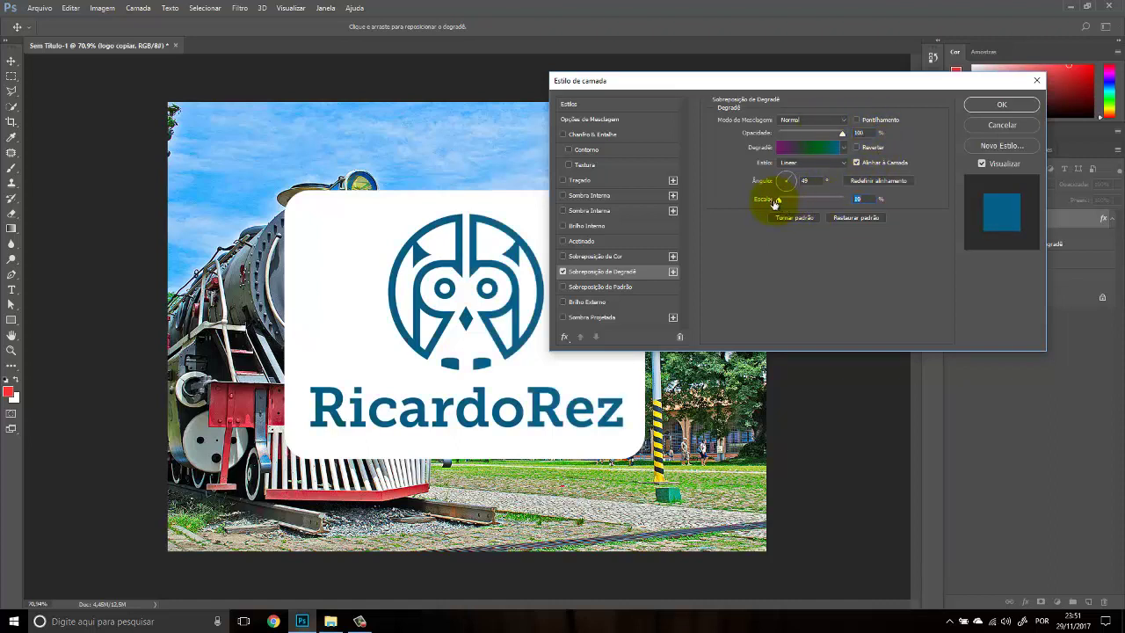
{"action": "left_click_drag", "start_coordinate": [779, 201], "coordinate": [827, 201]}
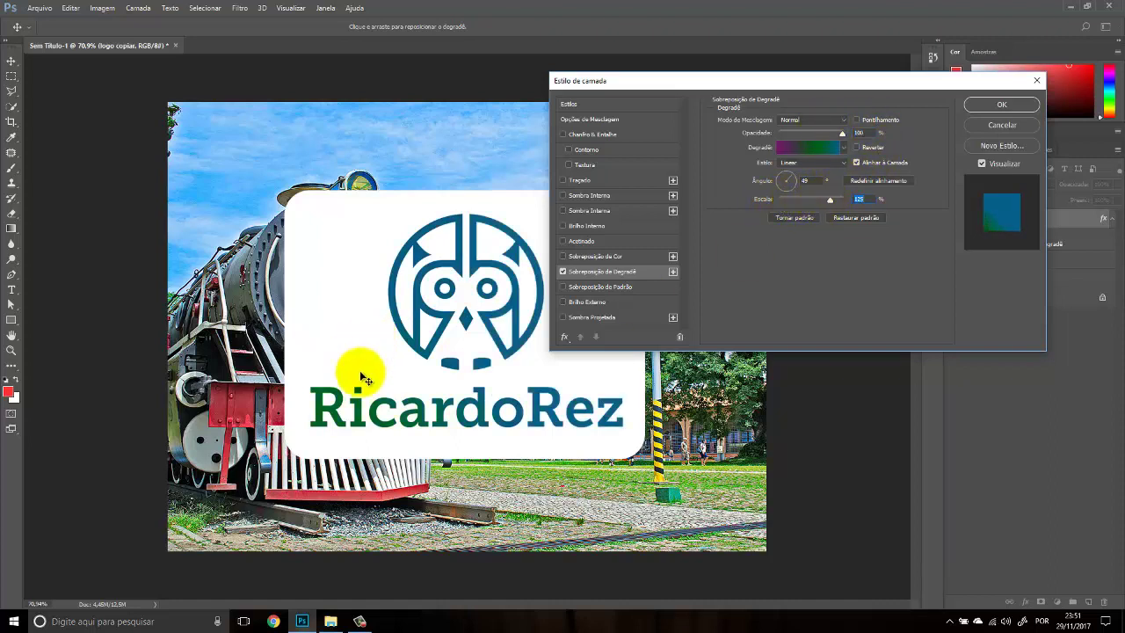
{"action": "left_click_drag", "start_coordinate": [363, 372], "coordinate": [519, 314]}
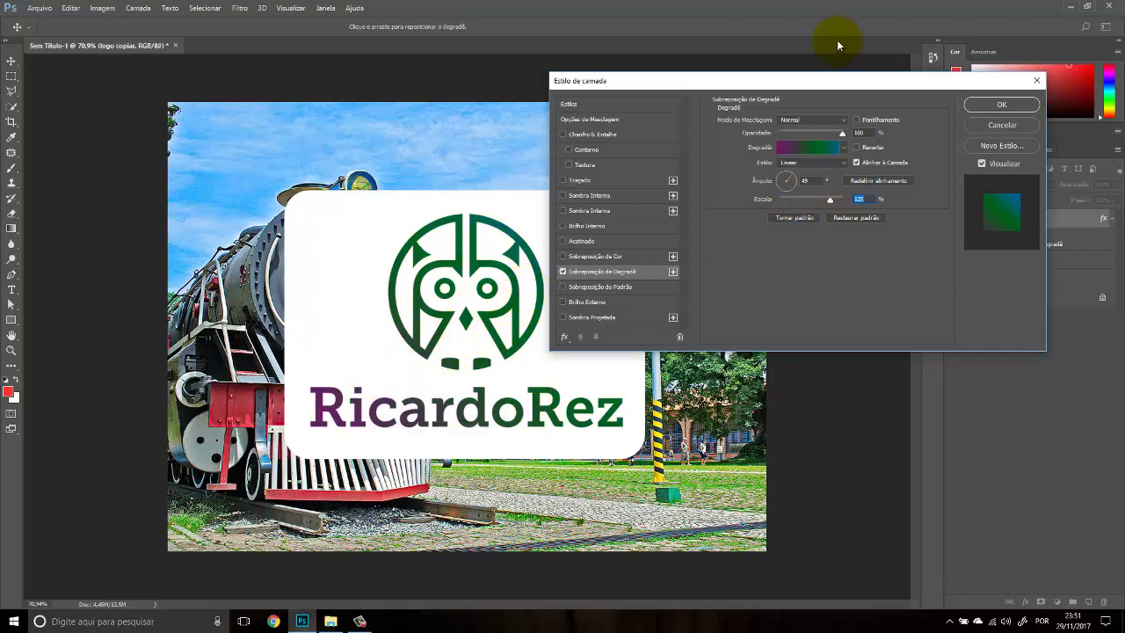
{"action": "left_click_drag", "start_coordinate": [861, 82], "coordinate": [703, 89]}
{"action": "left_click", "coordinate": [857, 111]}
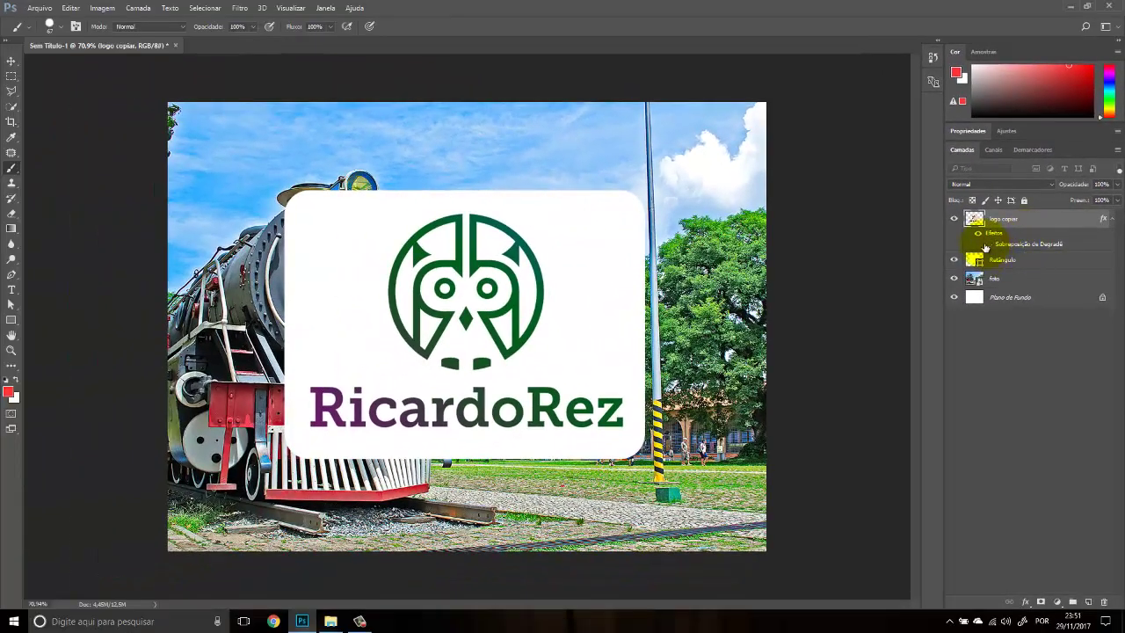
Step: Hide and show the logo's gradient overlay effect, and reopen its settings without changing anything
{"action": "left_click", "coordinate": [985, 246]}
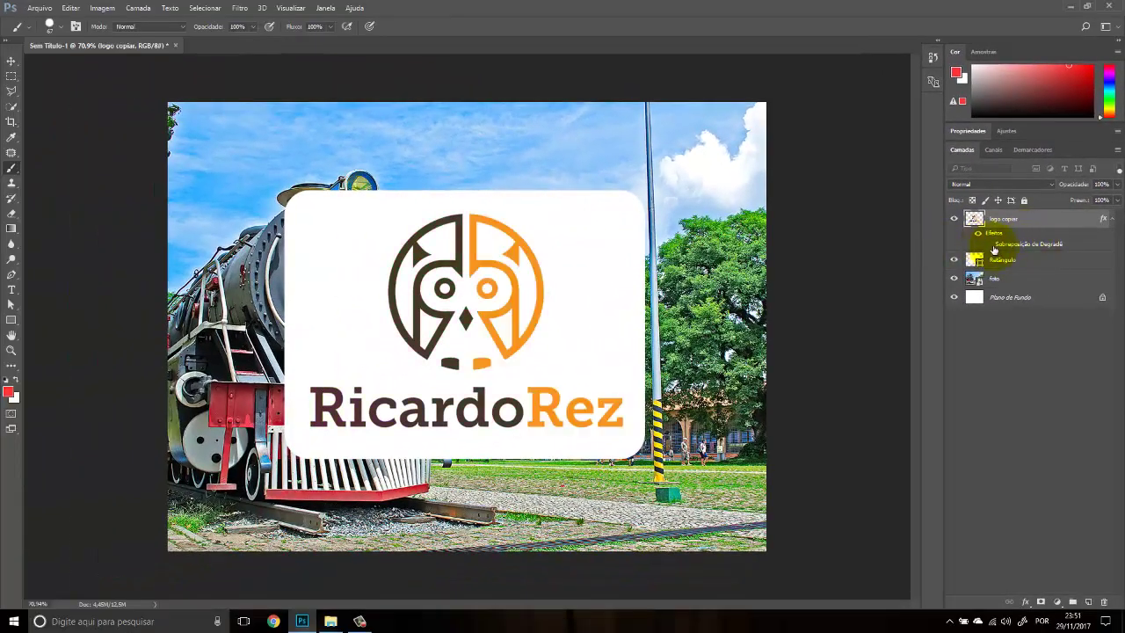
{"action": "left_click", "coordinate": [989, 245]}
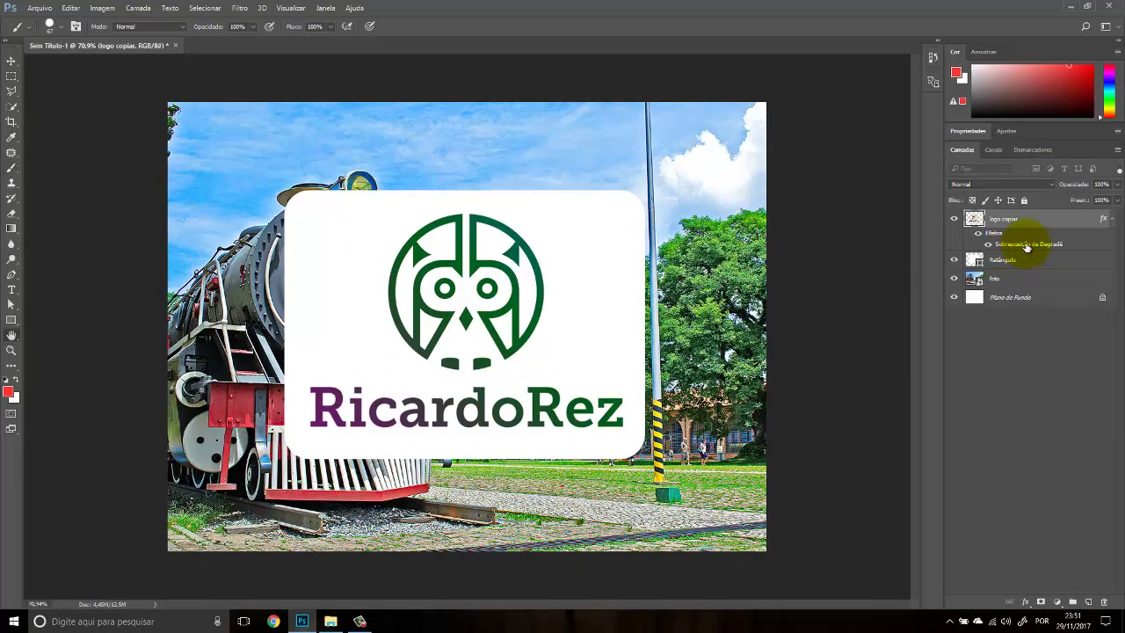
{"action": "double_click", "coordinate": [1026, 246]}
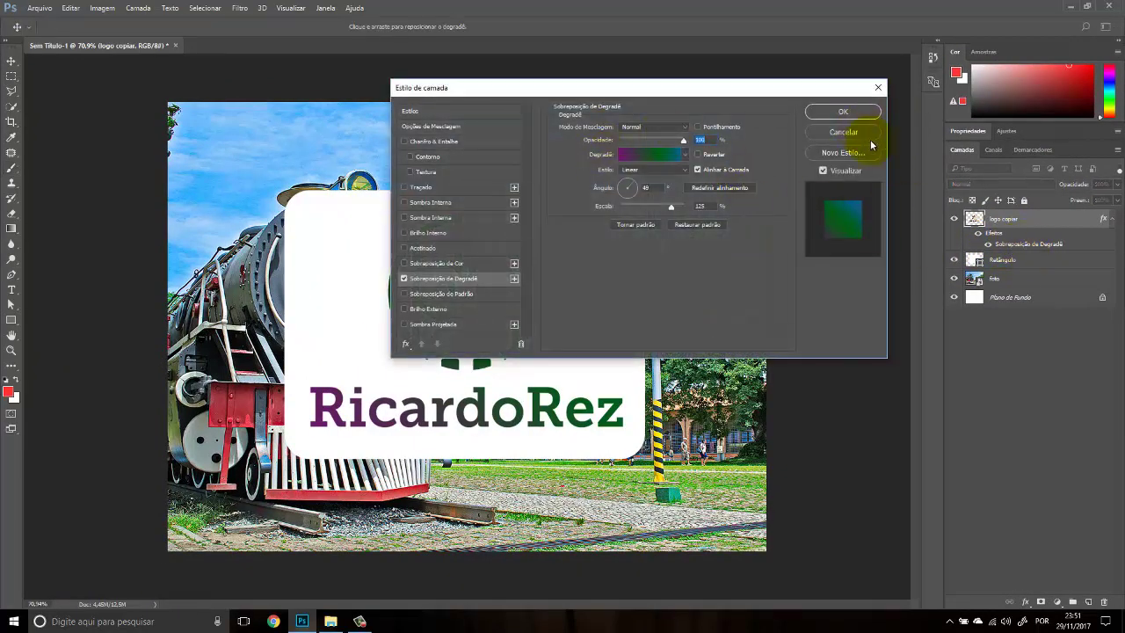
{"action": "left_click", "coordinate": [869, 134]}
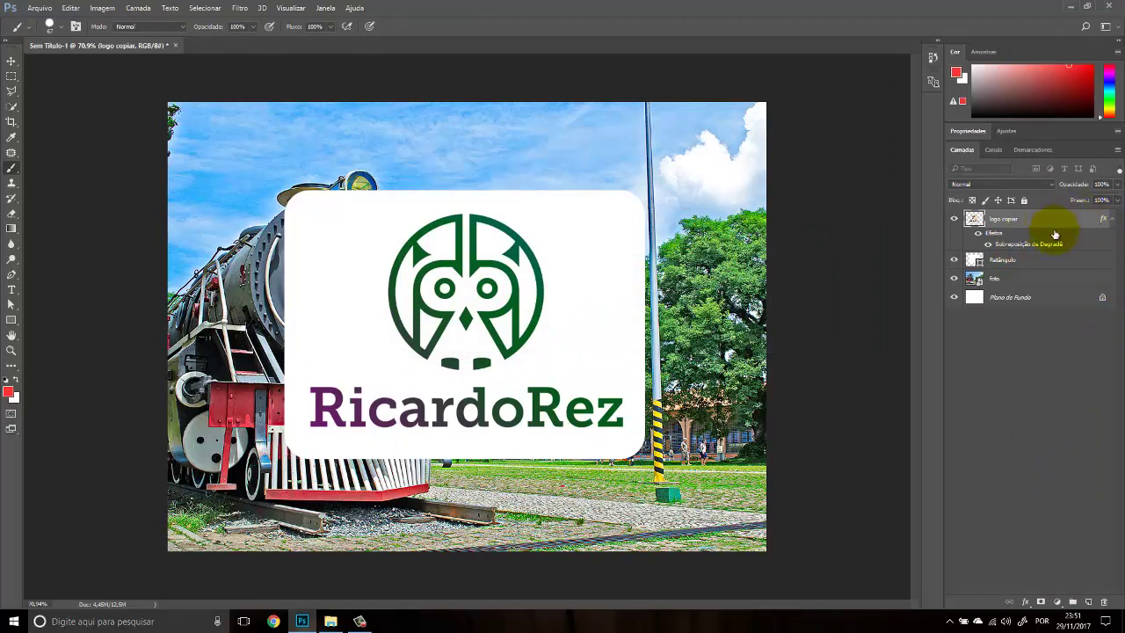
Step: Clear the layer style from the logo copiar layer
{"action": "right_click", "coordinate": [1104, 221]}
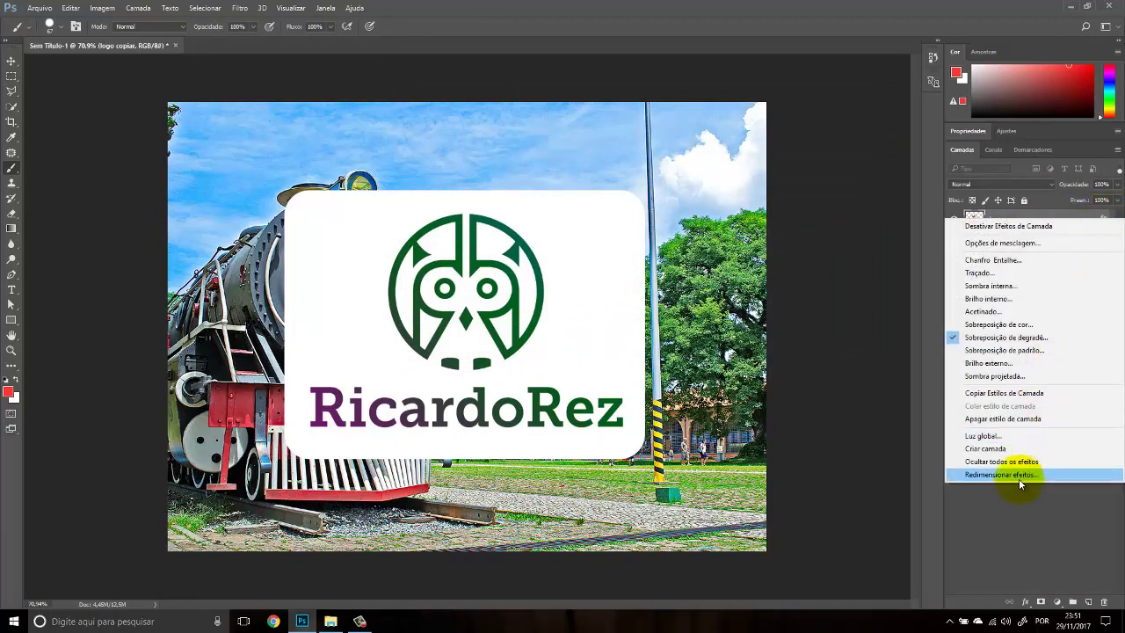
{"action": "left_click", "coordinate": [1003, 418]}
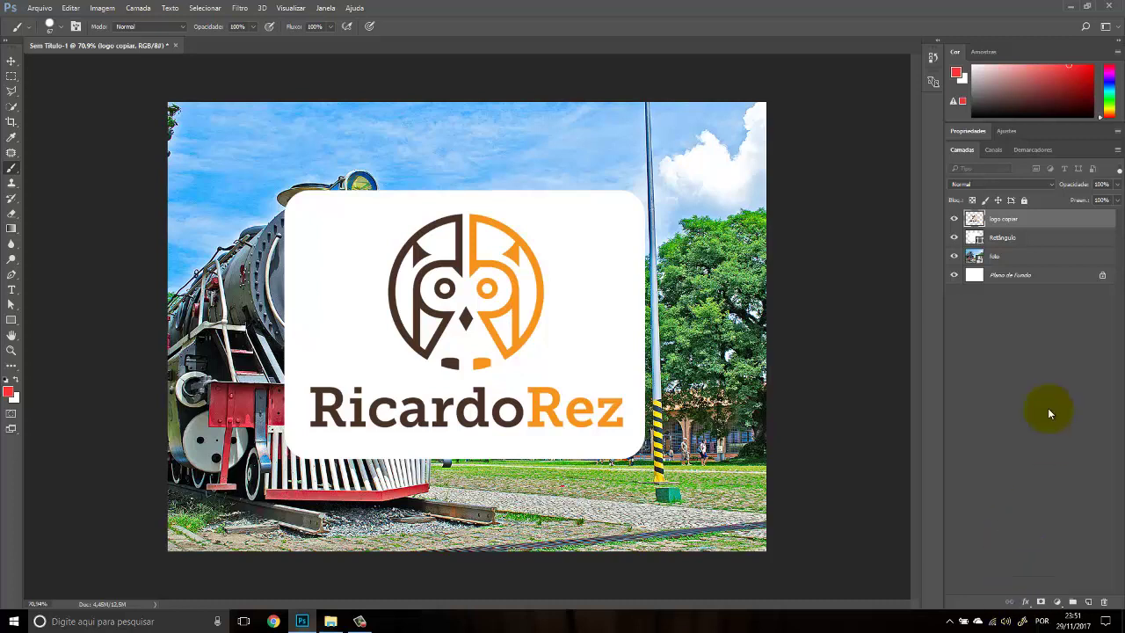
Step: Select the logo copiar and Retângulo layers together and scale them down proportionally from their upper-left corner
{"action": "left_click", "coordinate": [1091, 237], "text": "ctrl"}
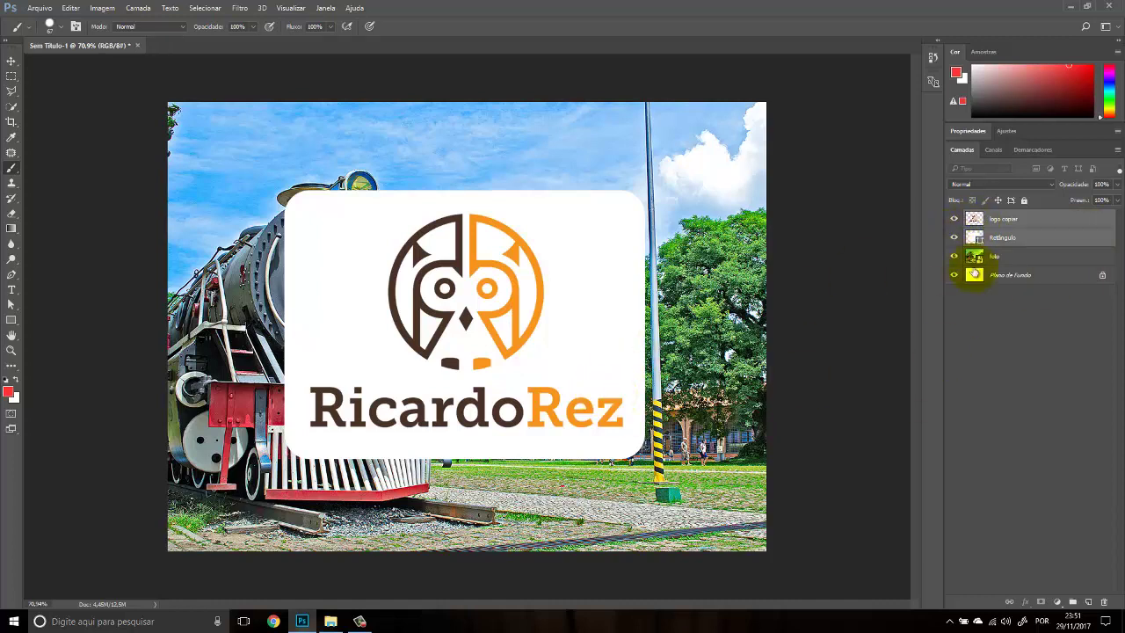
{"action": "key", "text": "ctrl+t"}
{"action": "left_click_drag", "start_coordinate": [646, 458], "coordinate": [520, 324]}
{"action": "key", "text": "Return"}
{"action": "key", "text": "b"}
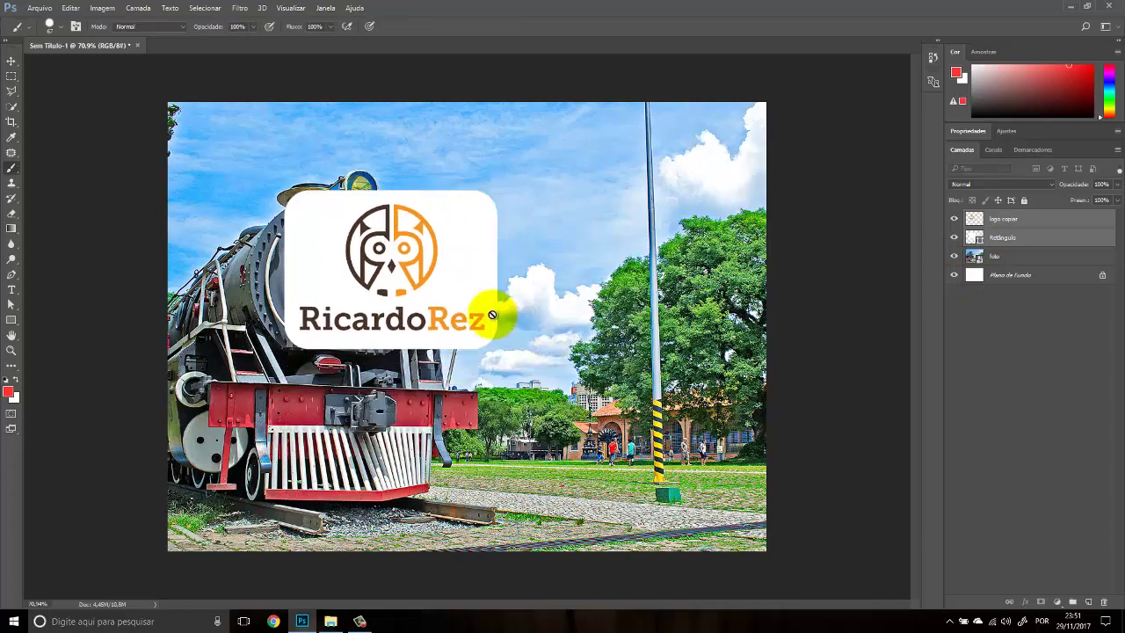
Step: Move the logo and rectangle to the photo's upper-left corner, and place one duplicate pair beside it and another below that
{"action": "left_click", "coordinate": [314, 213]}
{"action": "left_click", "coordinate": [557, 220]}
{"action": "key", "text": "v"}
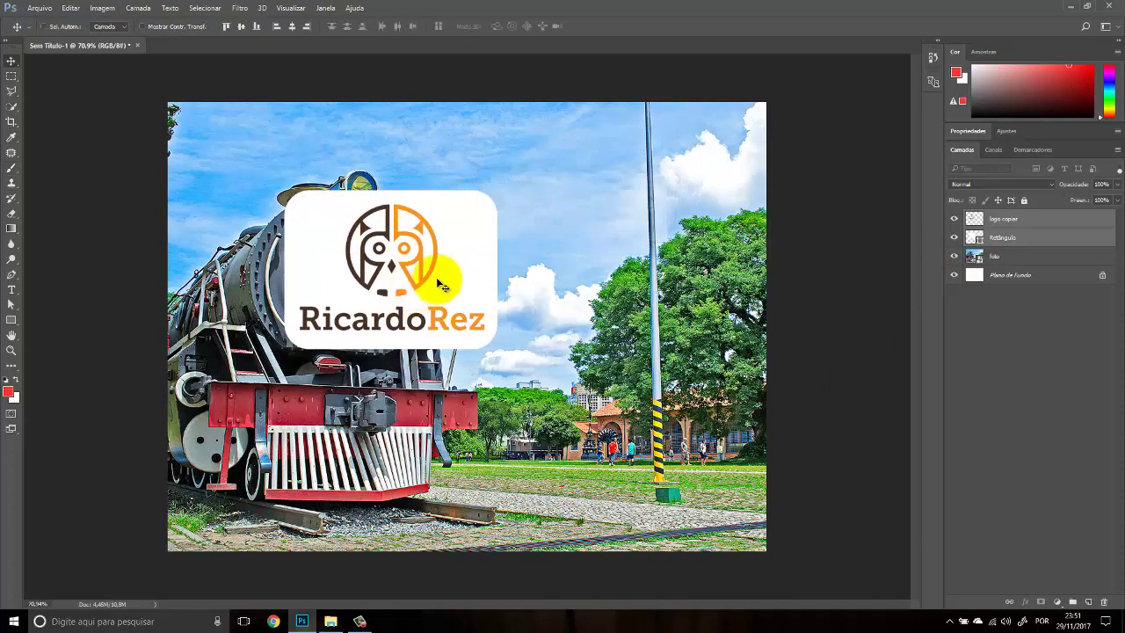
{"action": "left_click_drag", "start_coordinate": [446, 247], "coordinate": [348, 165]}
{"action": "left_click_drag", "start_coordinate": [314, 213], "coordinate": [564, 440]}
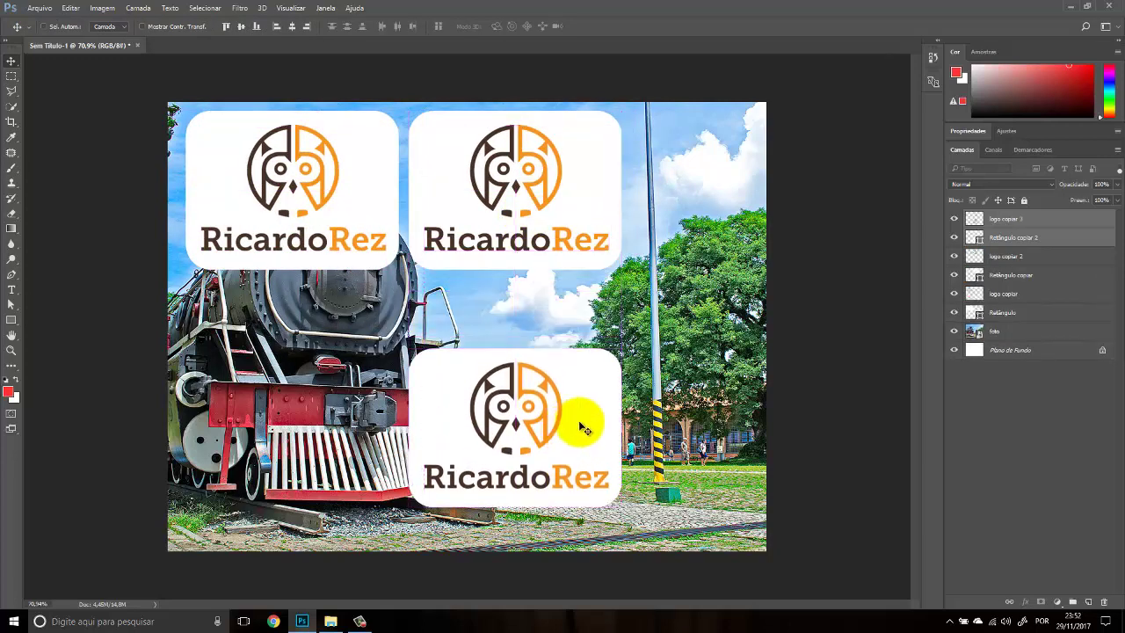
Step: Try moving logo copiar 3 and Retângulo copiar 2 together toward the photo's lower left, and undo the move
{"action": "left_click", "coordinate": [1057, 239]}
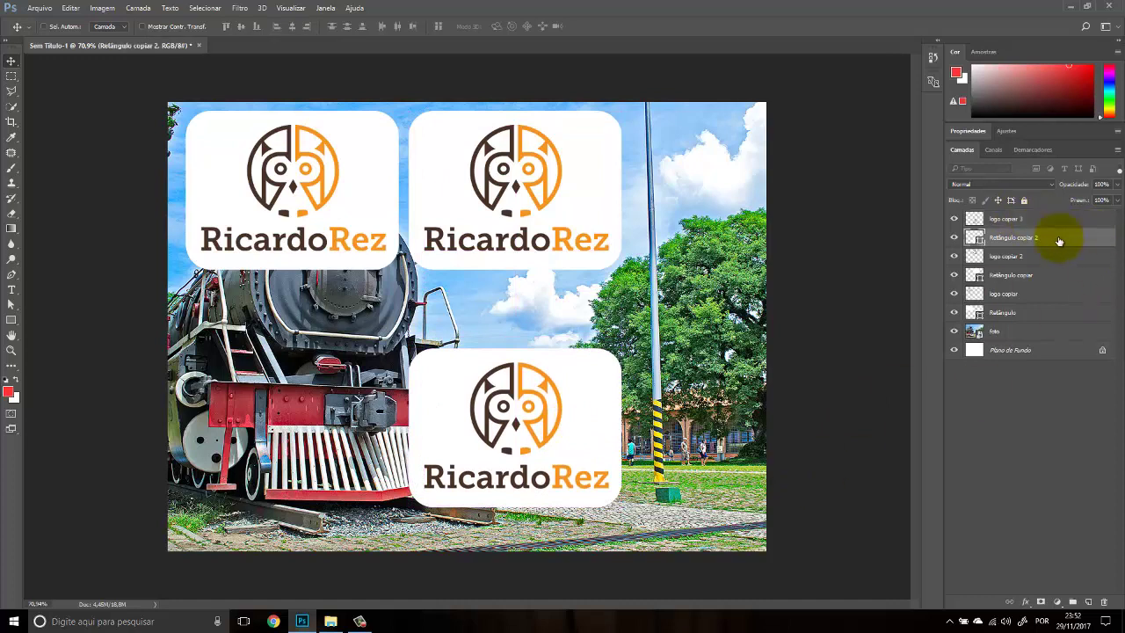
{"action": "left_click", "coordinate": [1030, 219]}
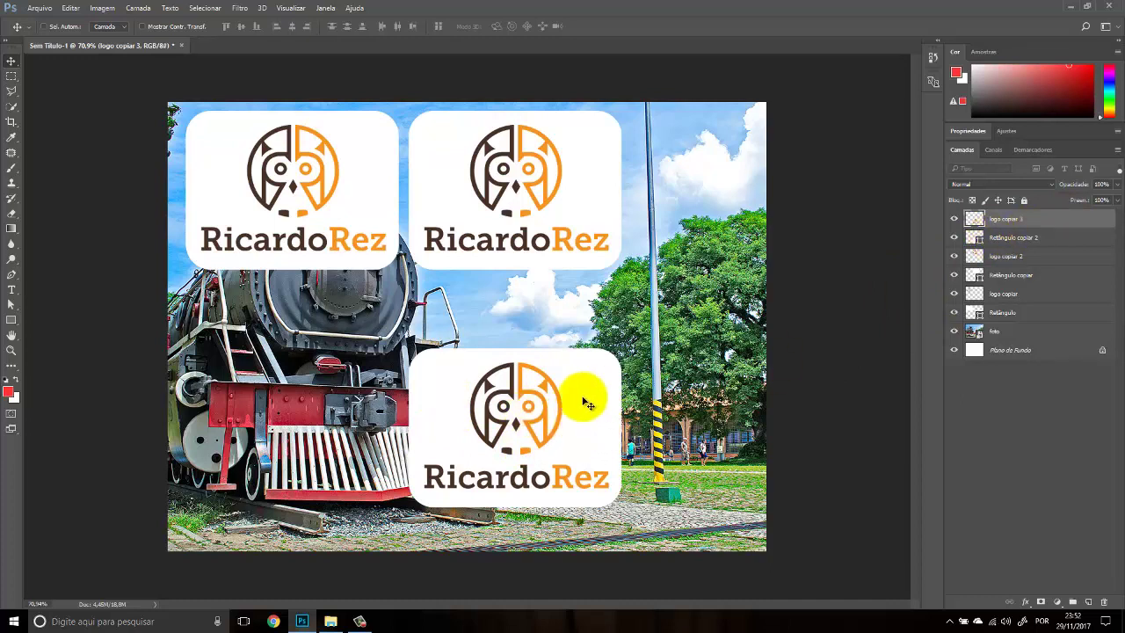
{"action": "left_click", "coordinate": [1036, 238], "text": "shift"}
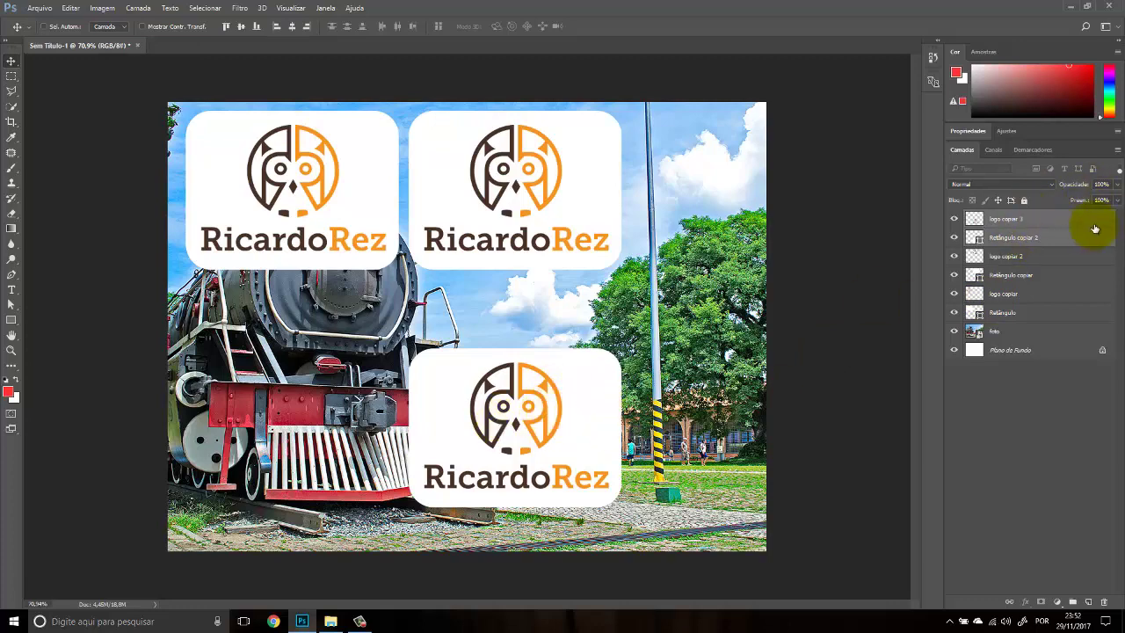
{"action": "left_click_drag", "start_coordinate": [583, 435], "coordinate": [420, 494]}
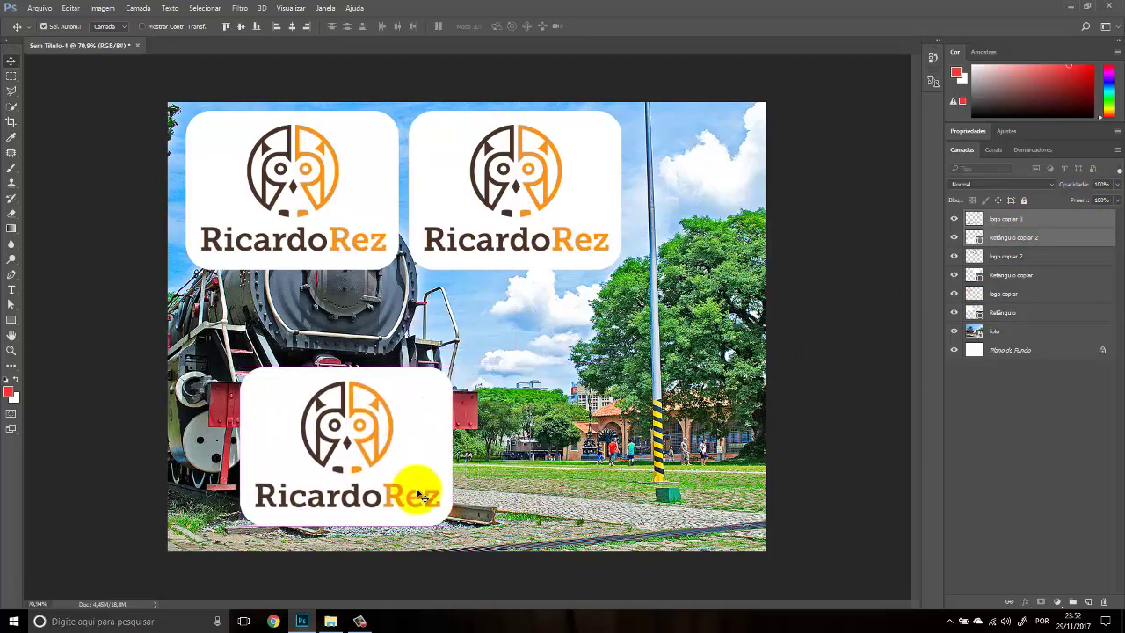
{"action": "key", "text": "ctrl+z"}
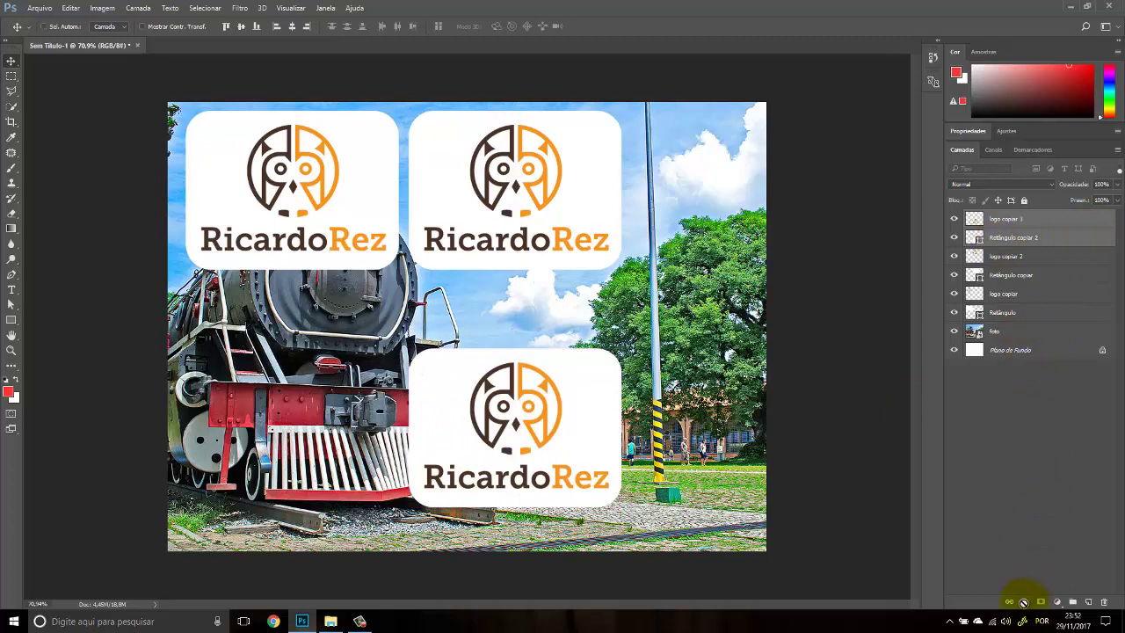
Step: Link the logo copiar 3 and Retângulo copiar 2 layers, and clear the layer selection
{"action": "left_click", "coordinate": [1043, 221]}
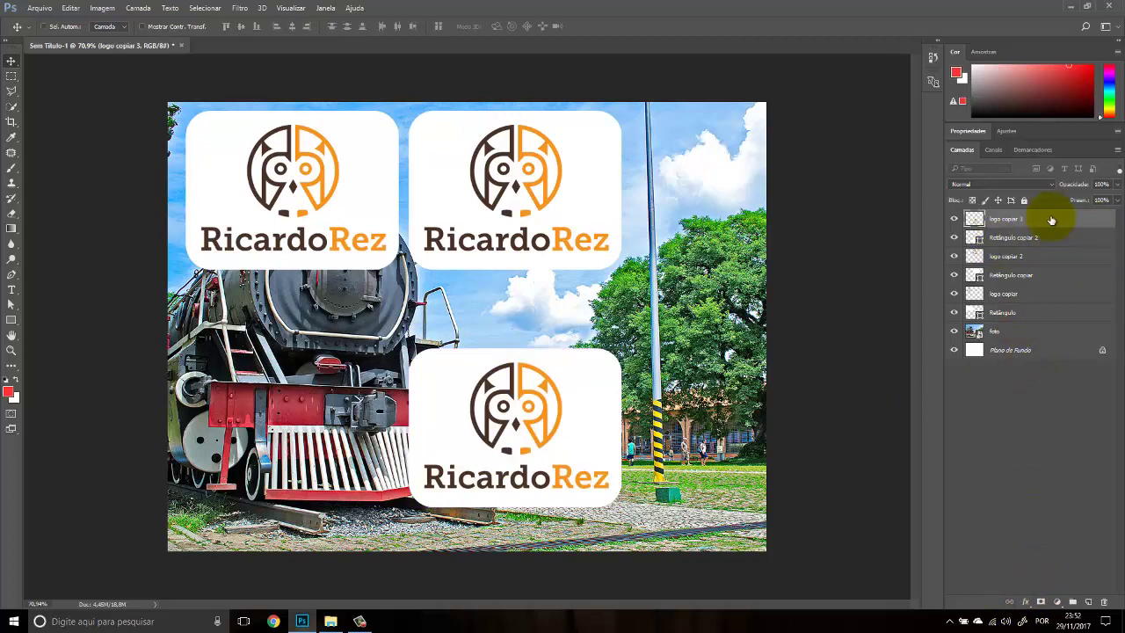
{"action": "left_click", "coordinate": [1036, 237], "text": "shift"}
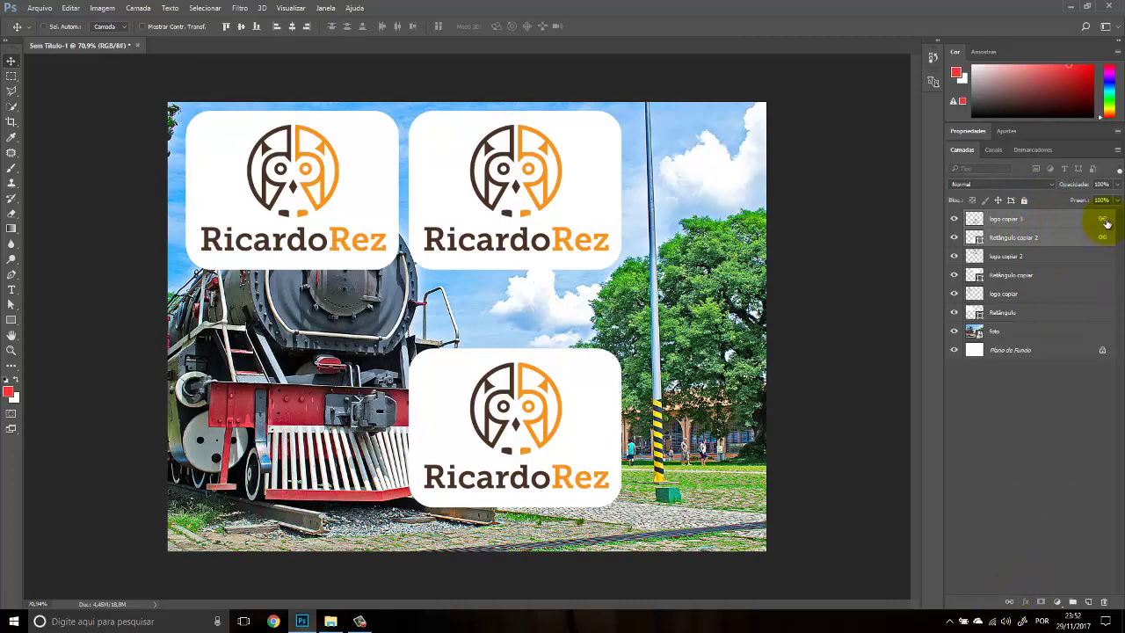
{"action": "left_click", "coordinate": [975, 475]}
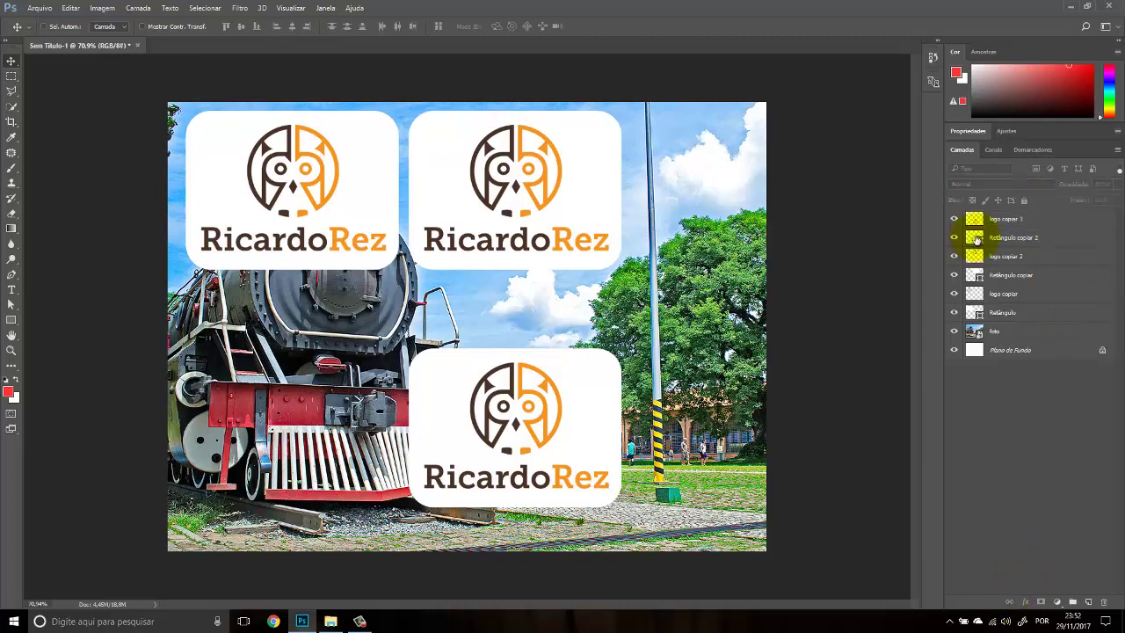
Step: Move the linked pair to the lower right with only logo copiar 3 selected, and back beneath the upper-right logo with only Retângulo copiar 2 selected
{"action": "left_click", "coordinate": [1011, 218]}
{"action": "left_click_drag", "start_coordinate": [549, 413], "coordinate": [710, 471]}
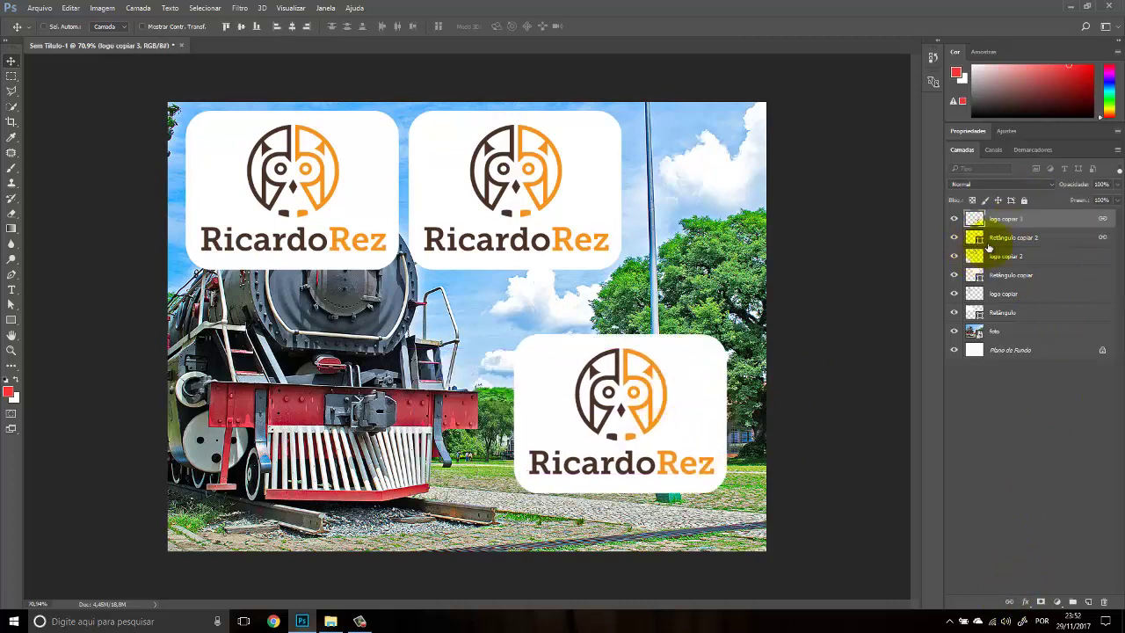
{"action": "left_click", "coordinate": [1011, 237]}
{"action": "left_click_drag", "start_coordinate": [676, 387], "coordinate": [527, 400]}
{"action": "left_click", "coordinate": [1056, 219]}
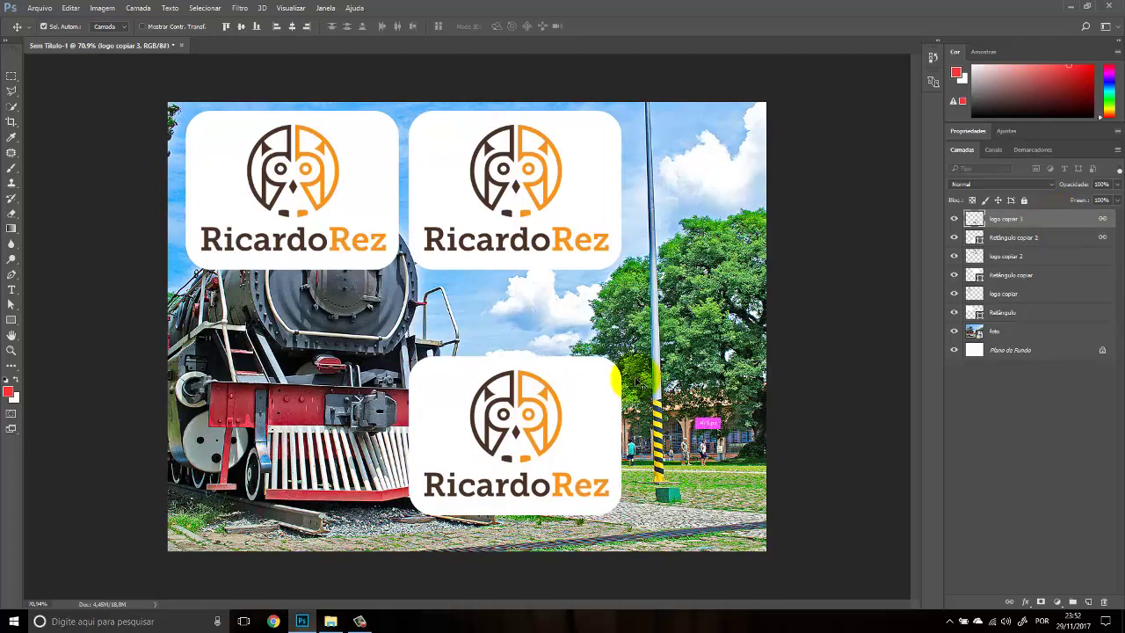
{"action": "key", "text": "ctrl+t"}
{"action": "left_click_drag", "start_coordinate": [620, 357], "coordinate": [584, 381]}
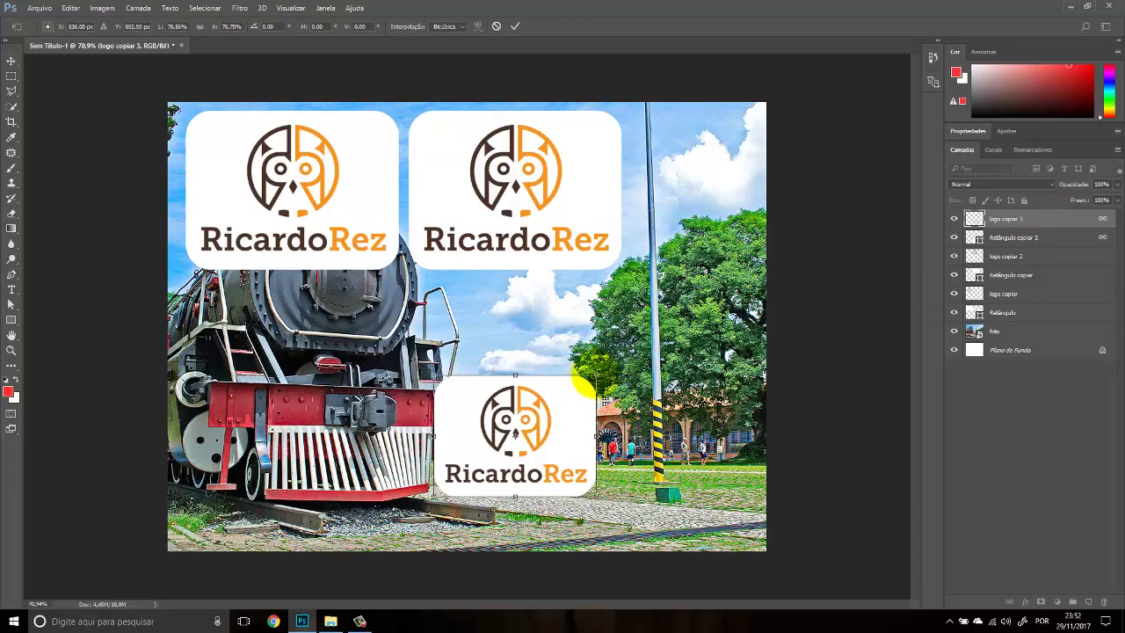
{"action": "key", "text": "Escape"}
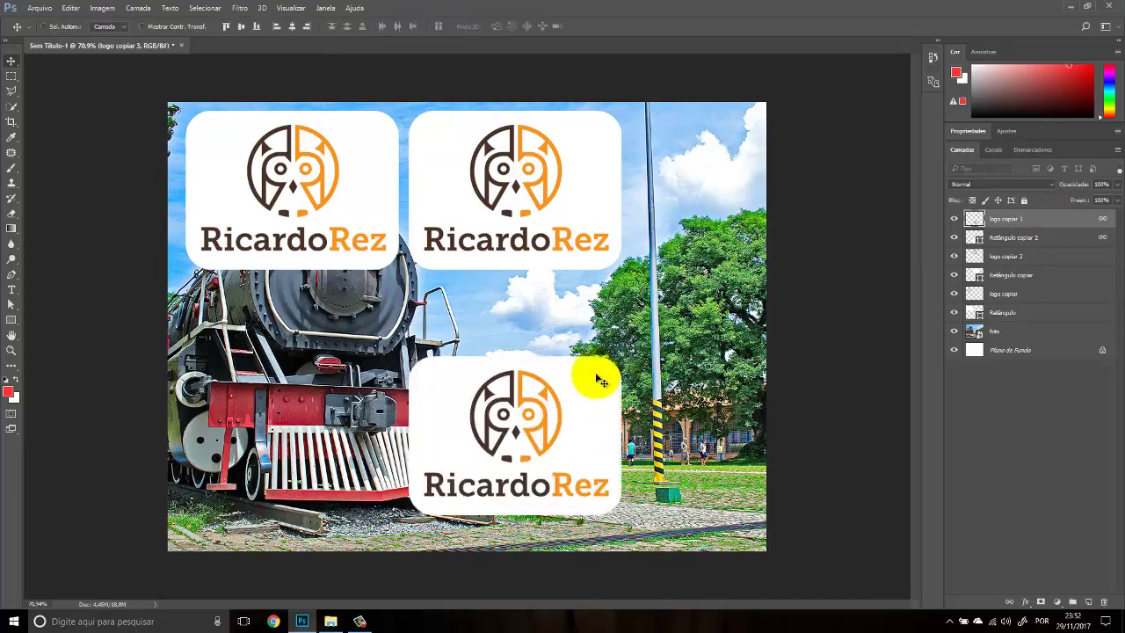
Step: Scale the linked pair down about its centre by transforming only the Retângulo copiar 2 layer
{"action": "left_click", "coordinate": [1019, 238]}
{"action": "key", "text": "ctrl+t"}
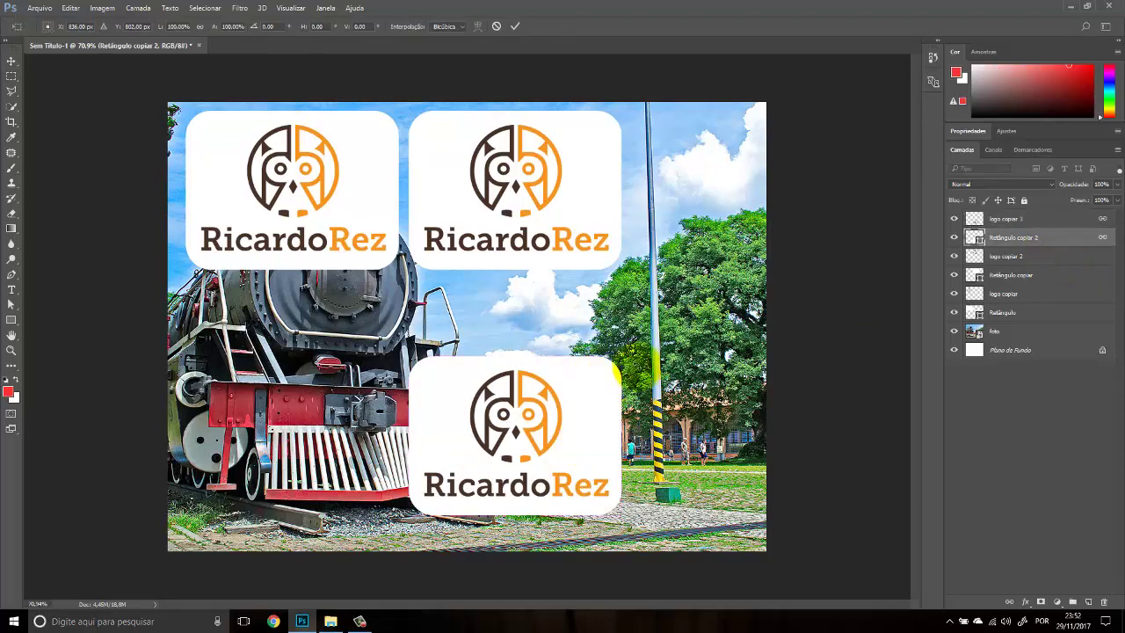
{"action": "left_click_drag", "start_coordinate": [612, 371], "coordinate": [595, 353]}
{"action": "key", "text": "Return"}
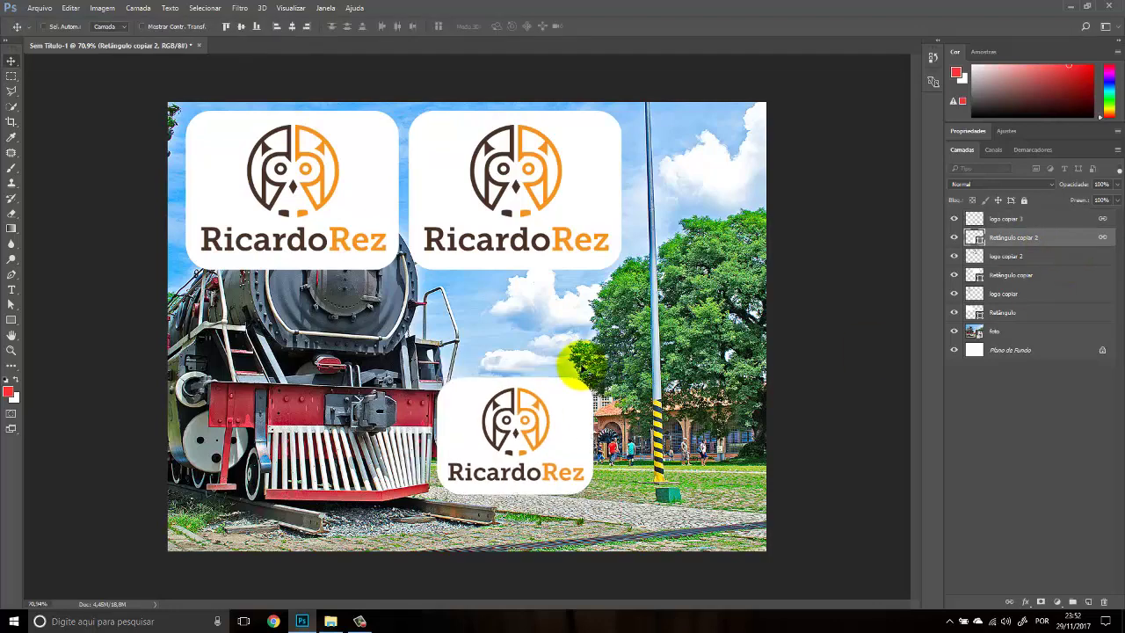
Step: Enlarge the linked pair to about 148% about its centre by transforming only the logo copiar 3 layer
{"action": "left_click", "coordinate": [1046, 222]}
{"action": "key", "text": "ctrl+t"}
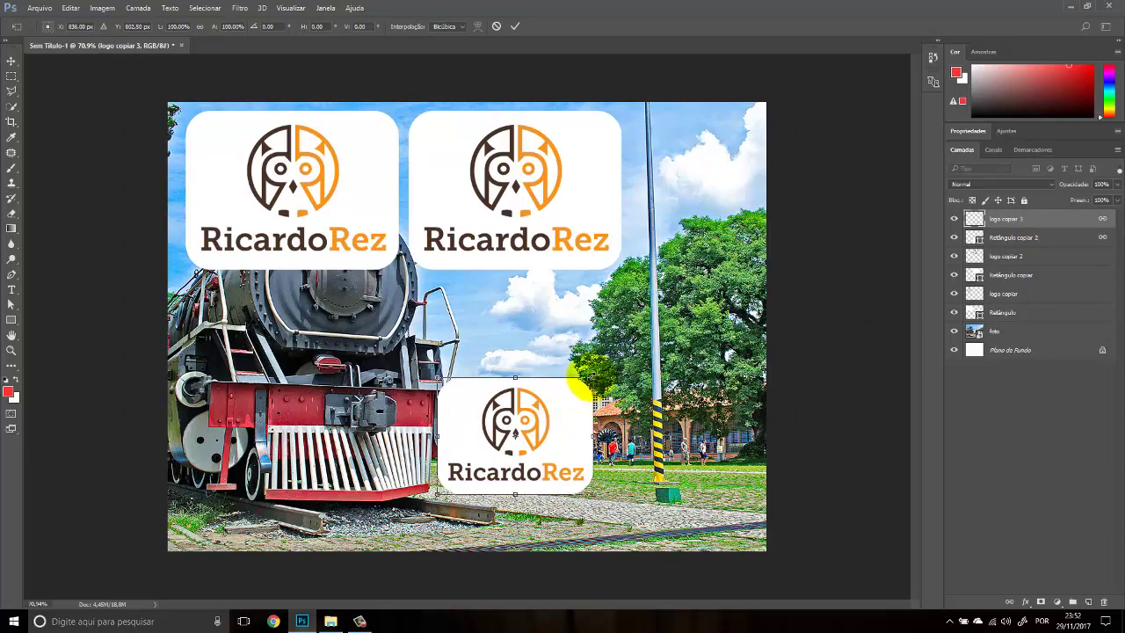
{"action": "left_click_drag", "start_coordinate": [584, 384], "coordinate": [625, 365]}
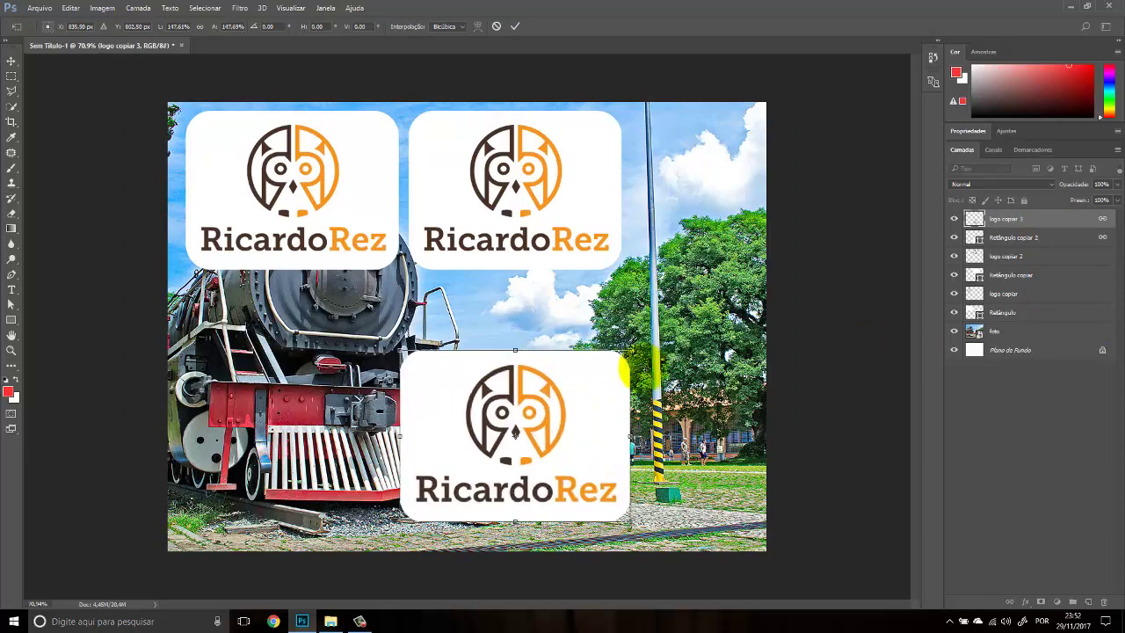
{"action": "key", "text": "Return"}
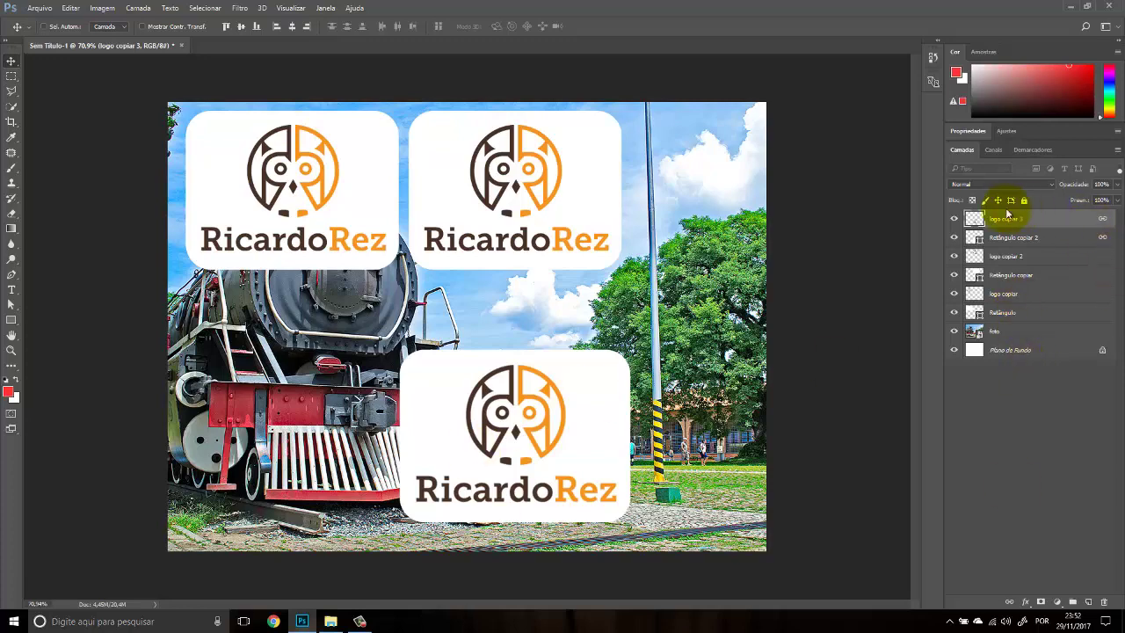
Step: Unlink the logo copiar 3 and Retângulo copiar 2 layers
{"action": "left_click", "coordinate": [1097, 240], "text": "shift"}
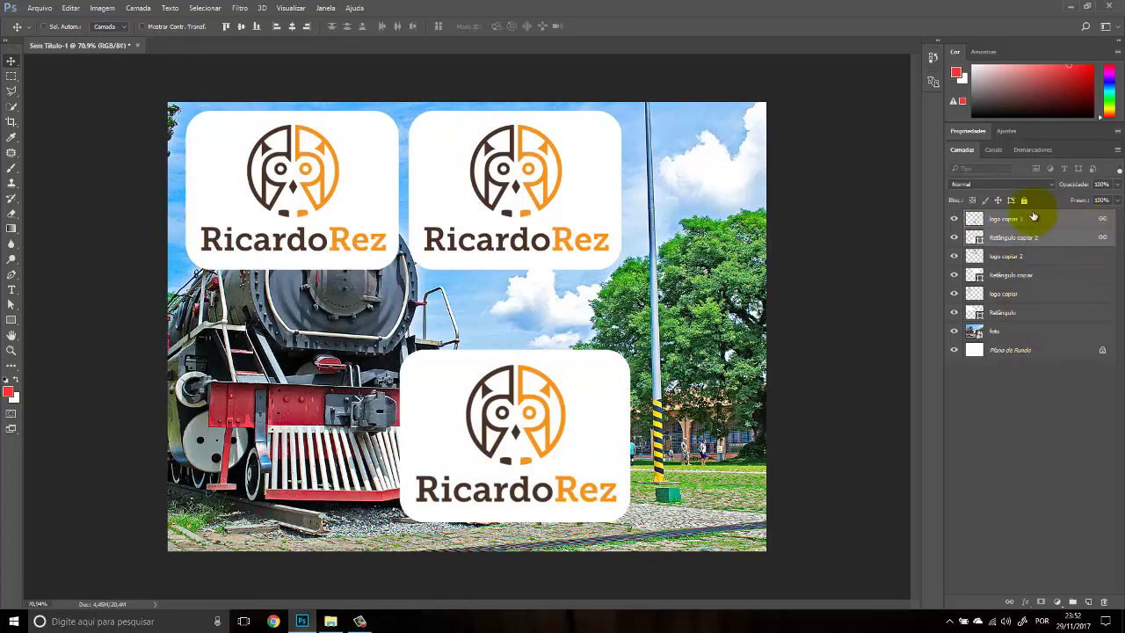
{"action": "right_click", "coordinate": [1074, 222]}
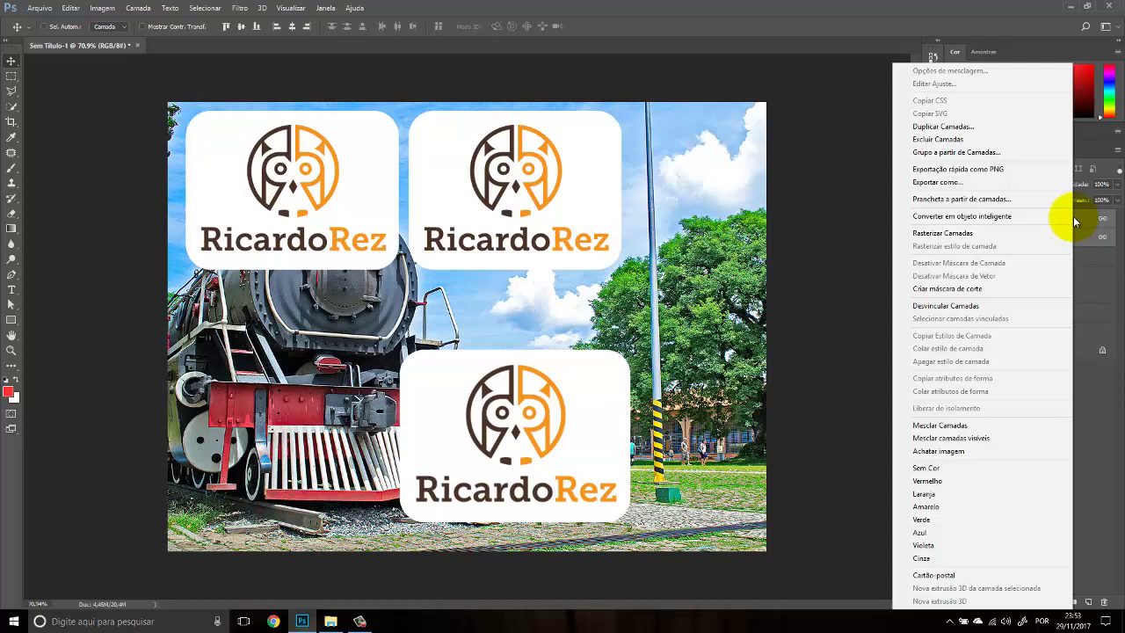
{"action": "left_click", "coordinate": [970, 307]}
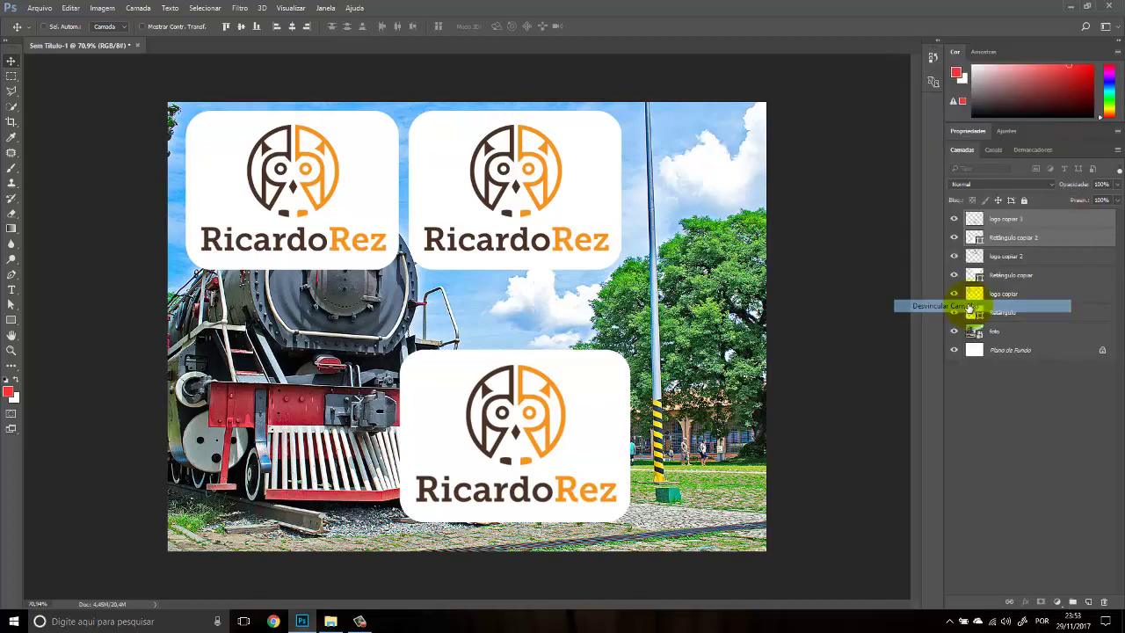
Step: Delete both duplicated logo and rectangle pairs, keeping only the original logo copiar and Retângulo layers
{"action": "key", "text": "Delete"}
{"action": "left_click", "coordinate": [1084, 252], "text": "shift"}
{"action": "key", "text": "Delete"}
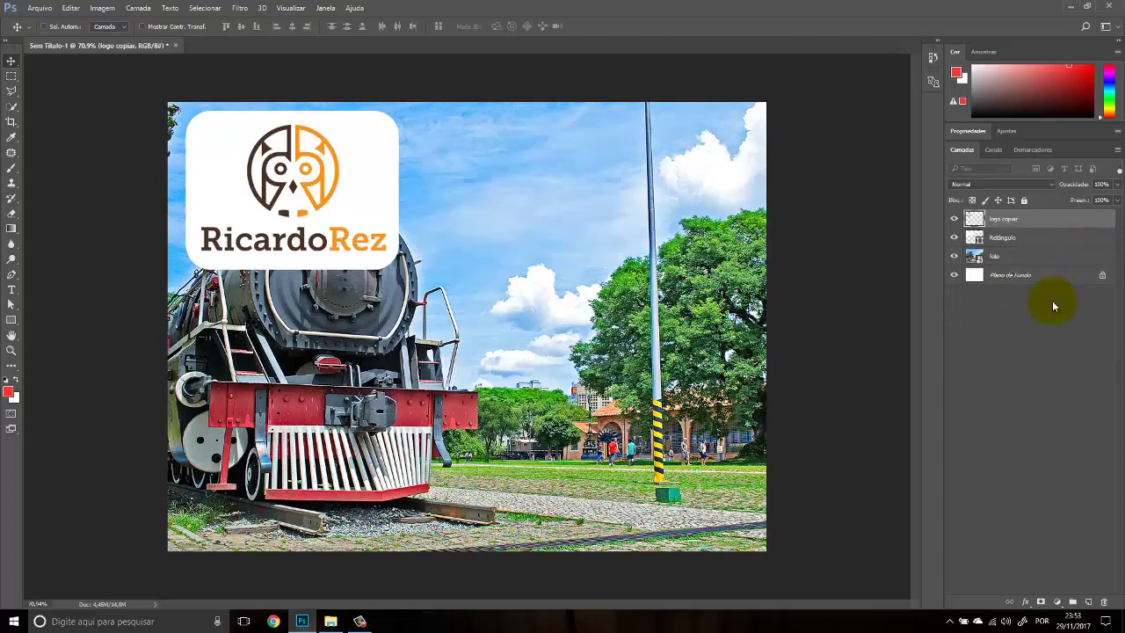
Step: Move the logo copiar and Retângulo layers together from the upper-left corner to the middle of the photo
{"action": "left_click", "coordinate": [991, 230]}
{"action": "left_click", "coordinate": [996, 219], "text": "shift"}
{"action": "left_click_drag", "start_coordinate": [314, 181], "coordinate": [488, 303]}
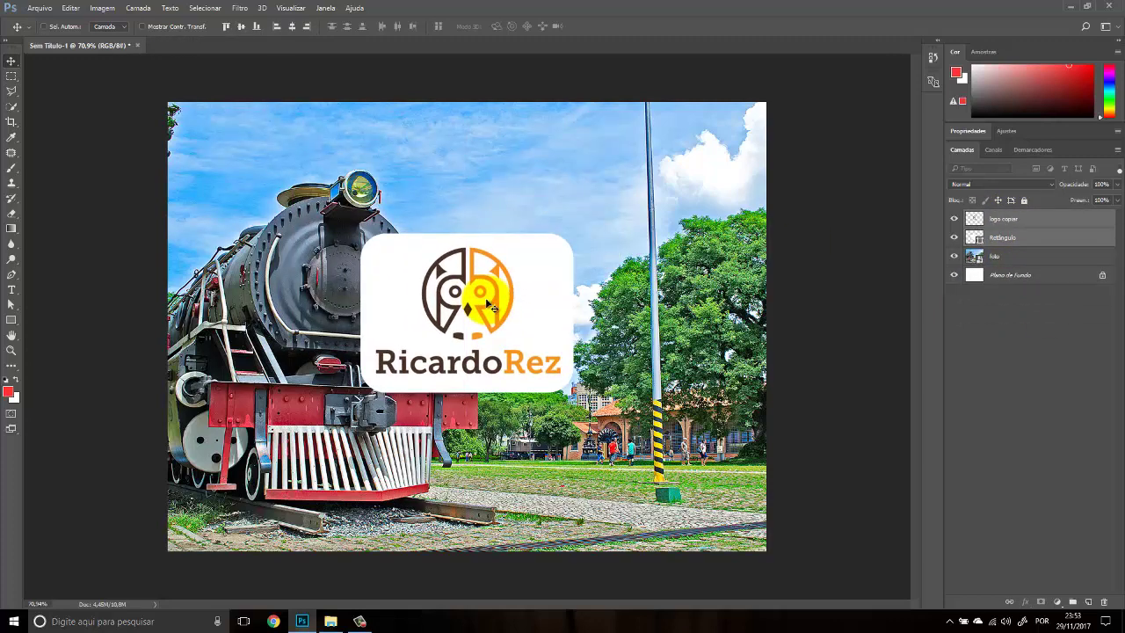
Step: Try deleting the non-adjacent logo copiar and foto layers together, and undo the deletion
{"action": "left_click", "coordinate": [1047, 224]}
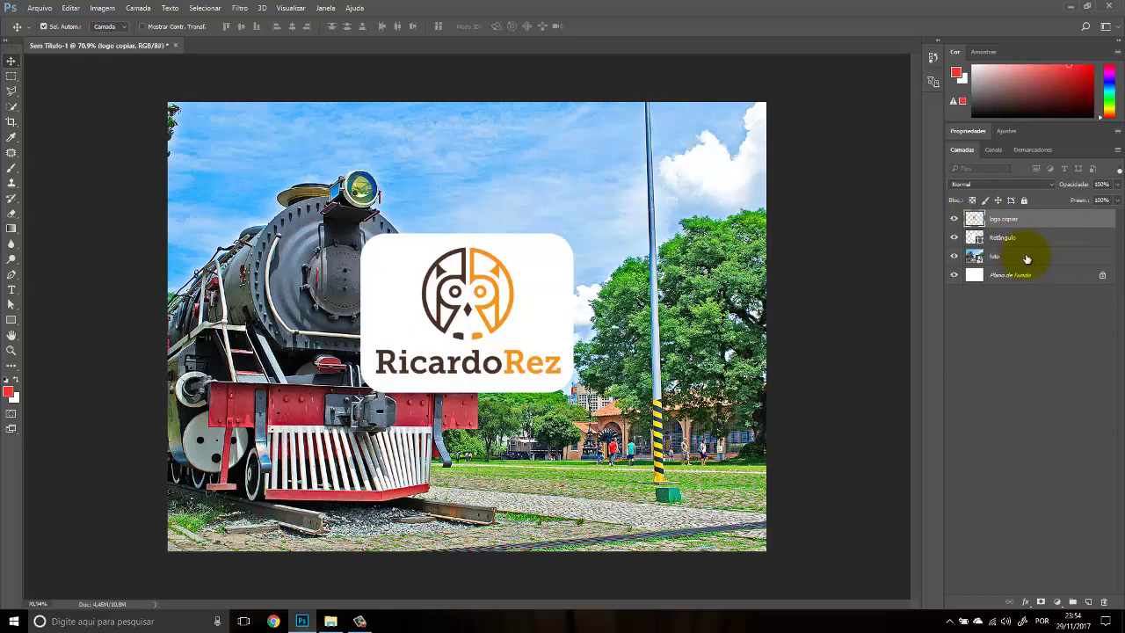
{"action": "left_click", "coordinate": [1027, 258], "text": "ctrl"}
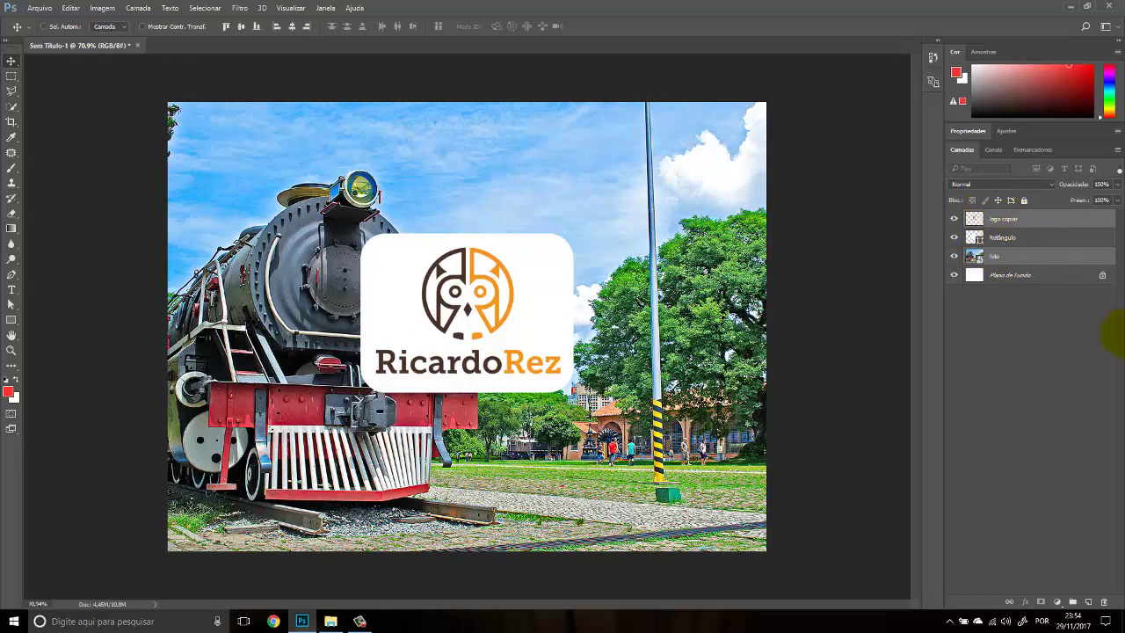
{"action": "key", "text": "Delete"}
{"action": "key", "text": "ctrl+z"}
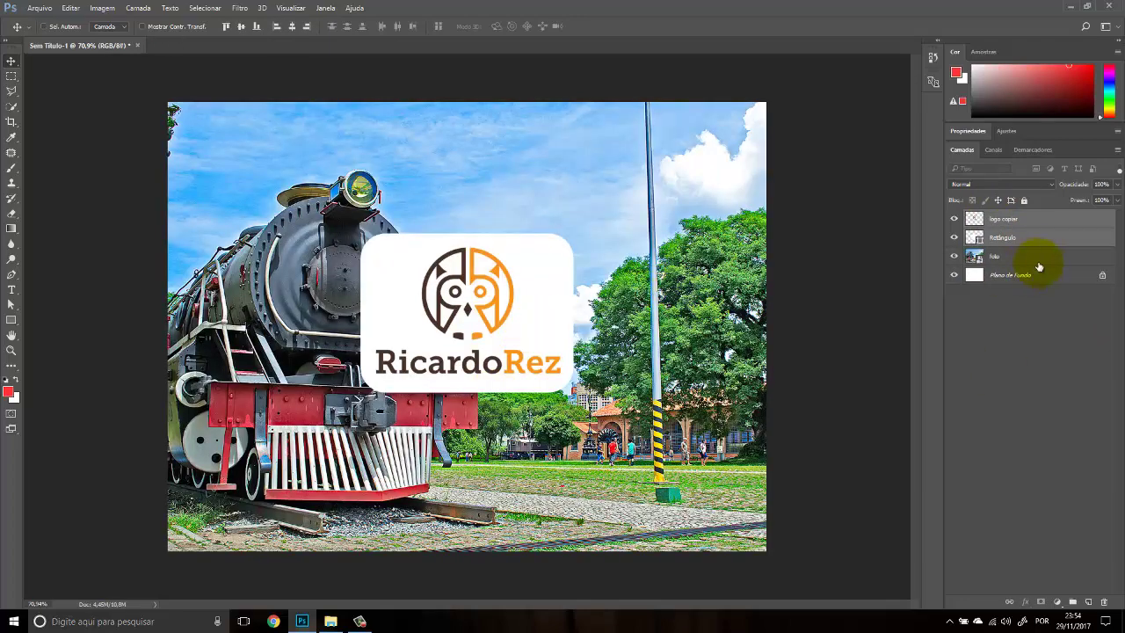
Step: Try moving the logo copiar and foto layers together to the left, undo the move, and select only foto
{"action": "left_click", "coordinate": [1036, 222]}
{"action": "left_click", "coordinate": [1011, 258], "text": "ctrl"}
{"action": "left_click_drag", "start_coordinate": [765, 277], "coordinate": [644, 286]}
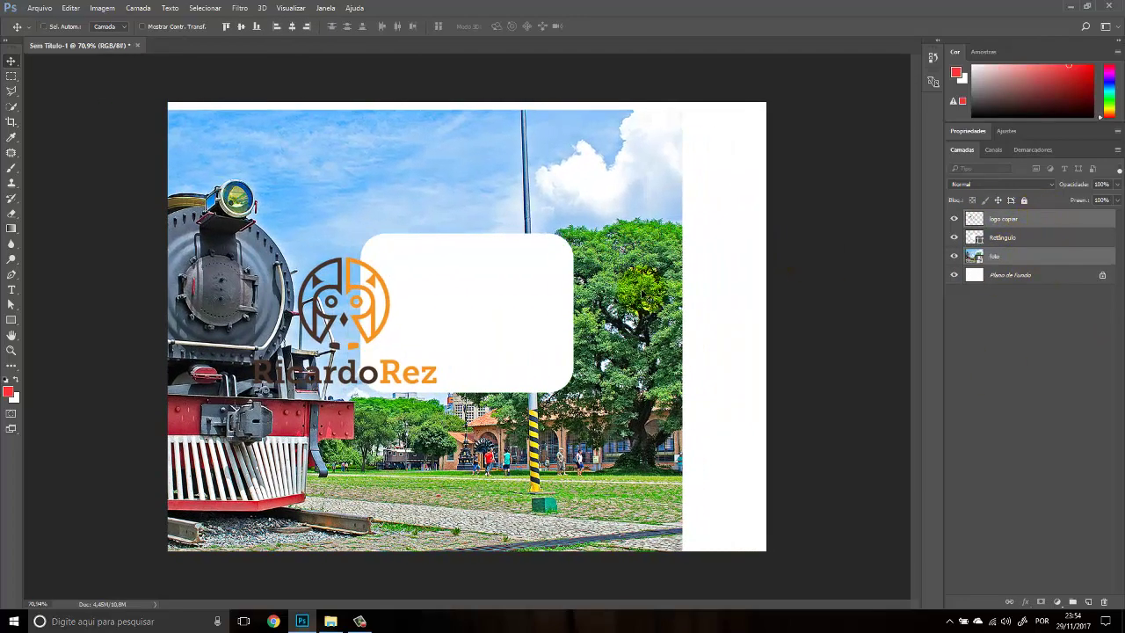
{"action": "key", "text": "ctrl+z"}
{"action": "left_click", "coordinate": [1011, 262]}
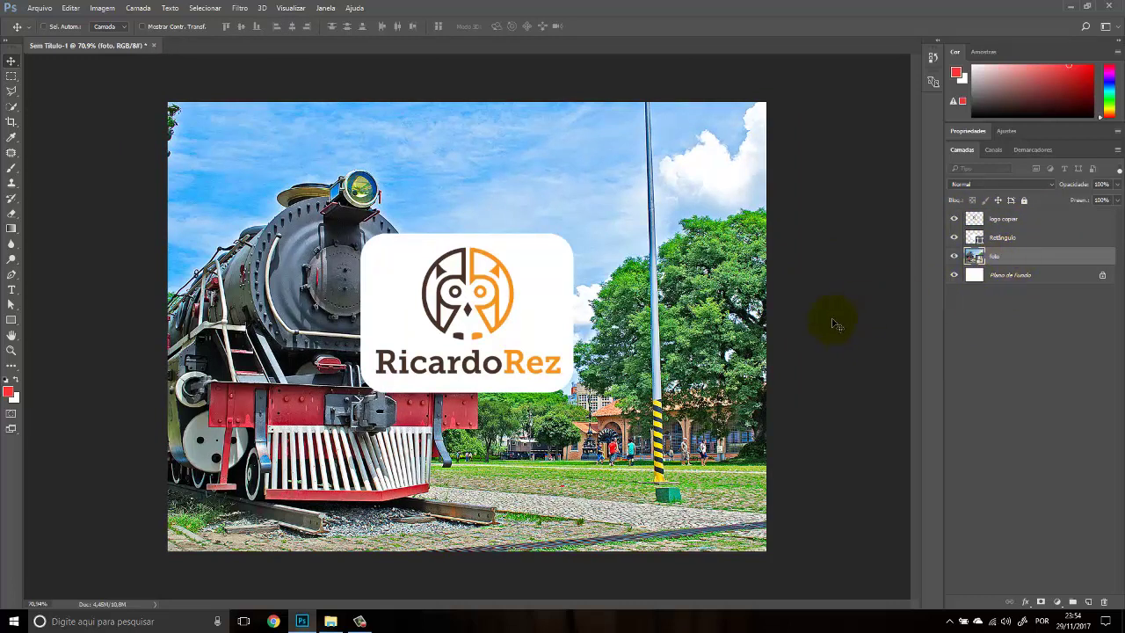
Step: Duplicate the logo copiar layer in place seven times
{"action": "left_click", "coordinate": [1051, 219]}
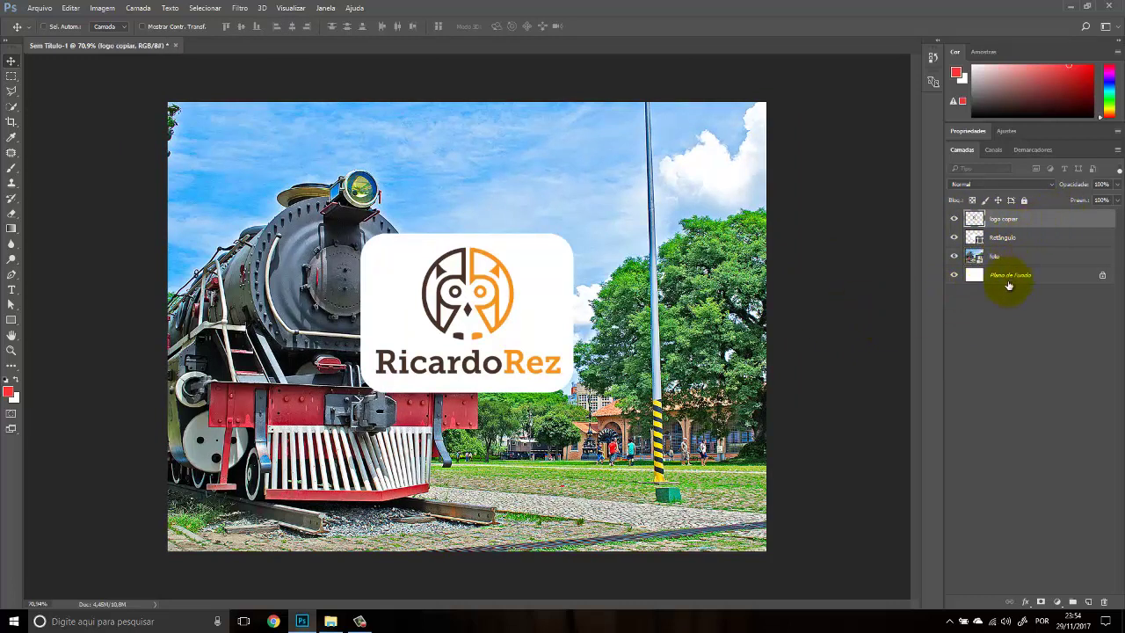
{"action": "key", "text": "ctrl+j"}
{"action": "key", "text": "ctrl+j"}
{"action": "key", "text": "ctrl+j"}
{"action": "key", "text": "ctrl+j"}
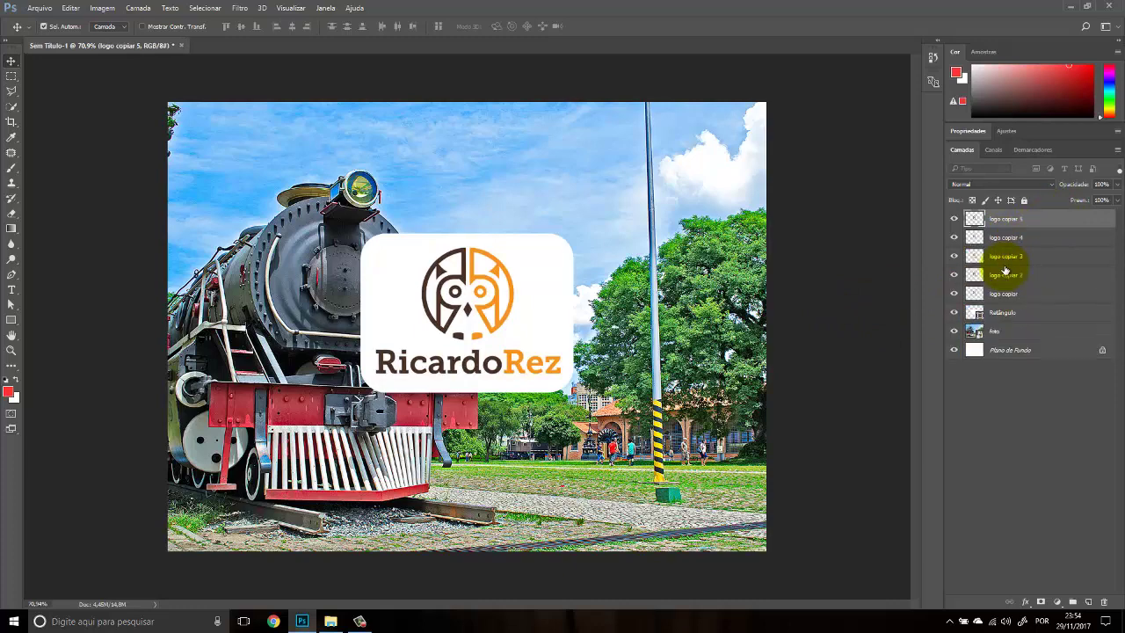
{"action": "key", "text": "ctrl+j"}
{"action": "key", "text": "ctrl+j"}
{"action": "key", "text": "ctrl+j"}
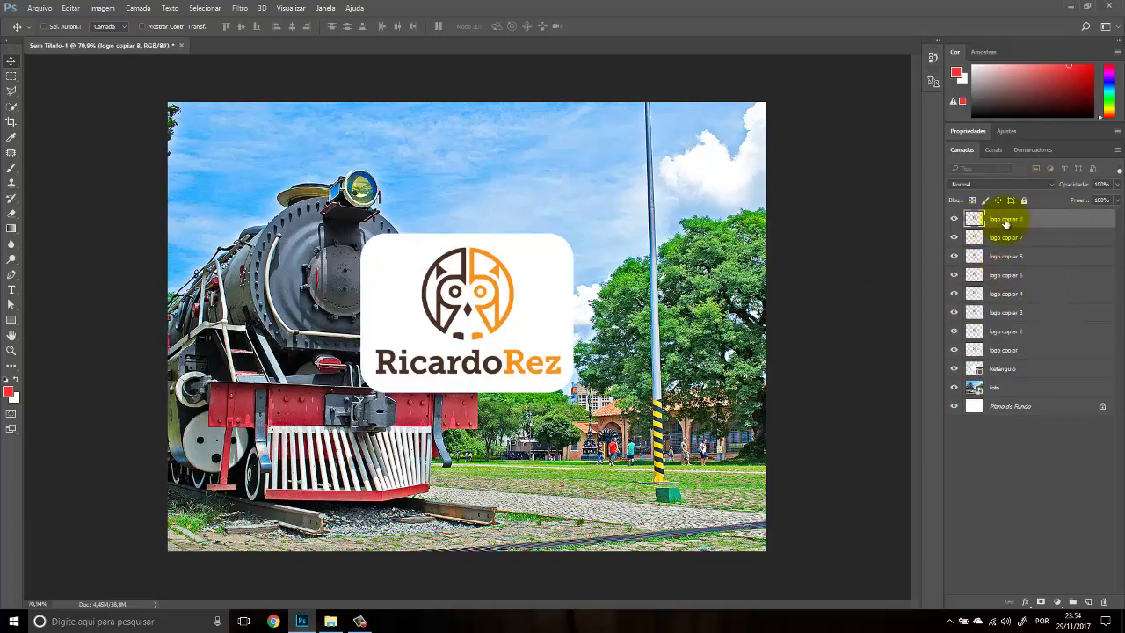
Step: Undo the last logo duplication and delete the consecutive layers logo copiar 7 through logo copiar 2
{"action": "left_click", "coordinate": [1029, 392], "text": "shift"}
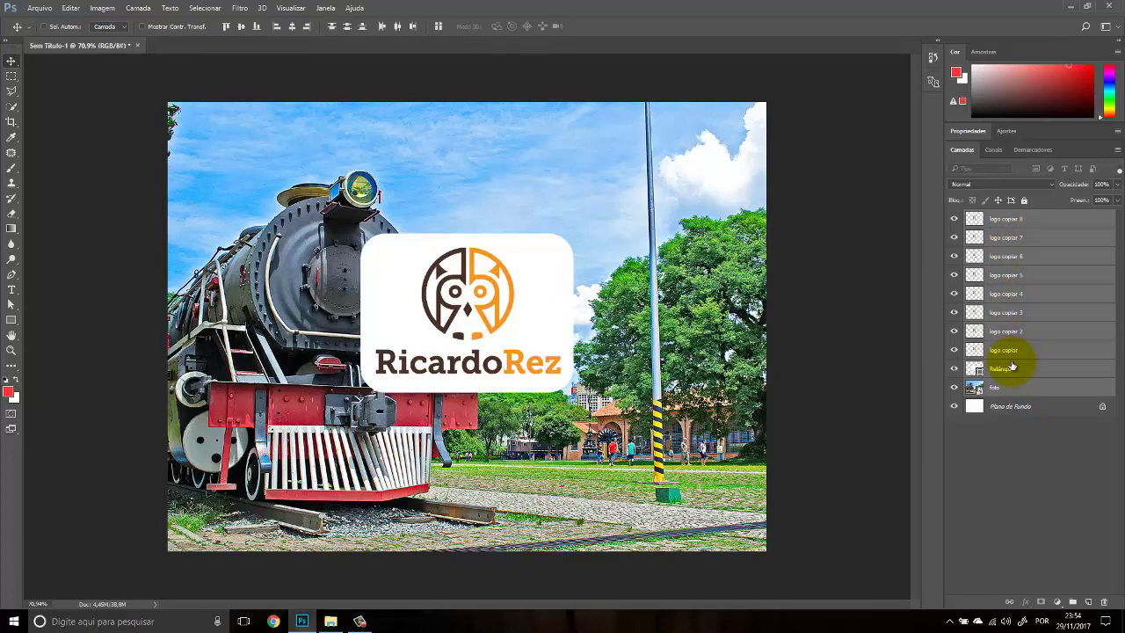
{"action": "key", "text": "ctrl+z"}
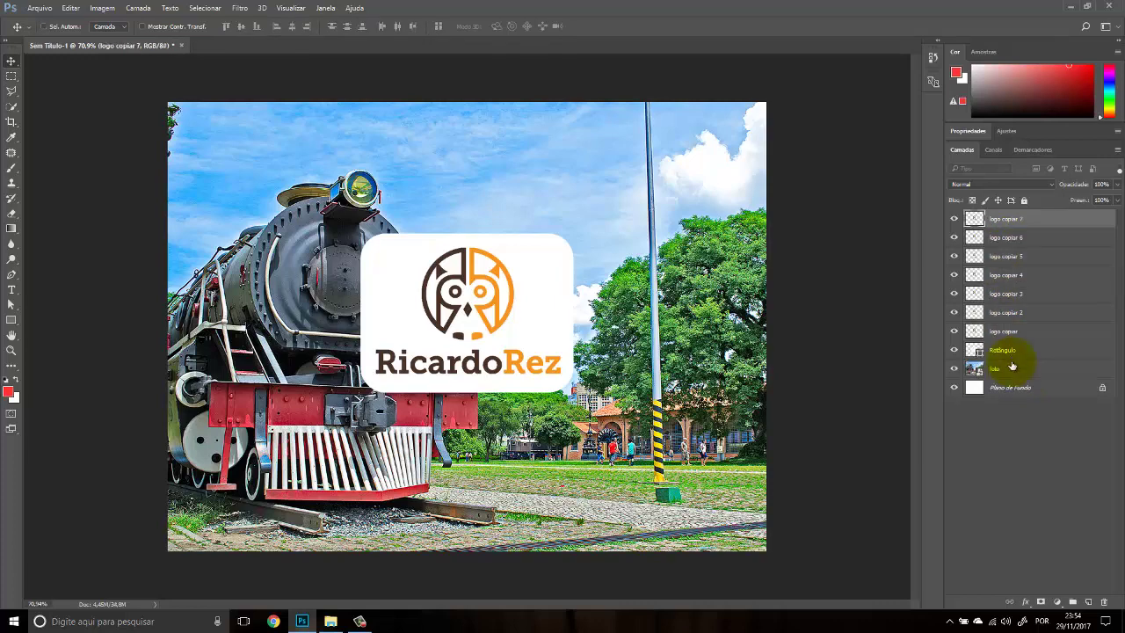
{"action": "left_click", "coordinate": [1032, 314], "text": "shift"}
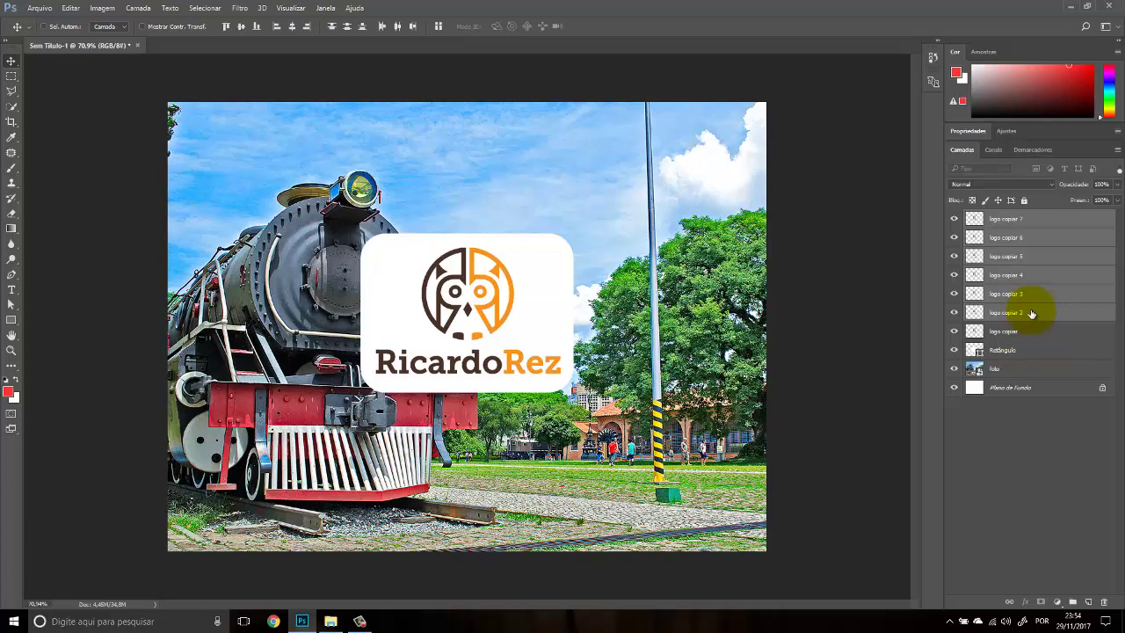
{"action": "key", "text": "Delete"}
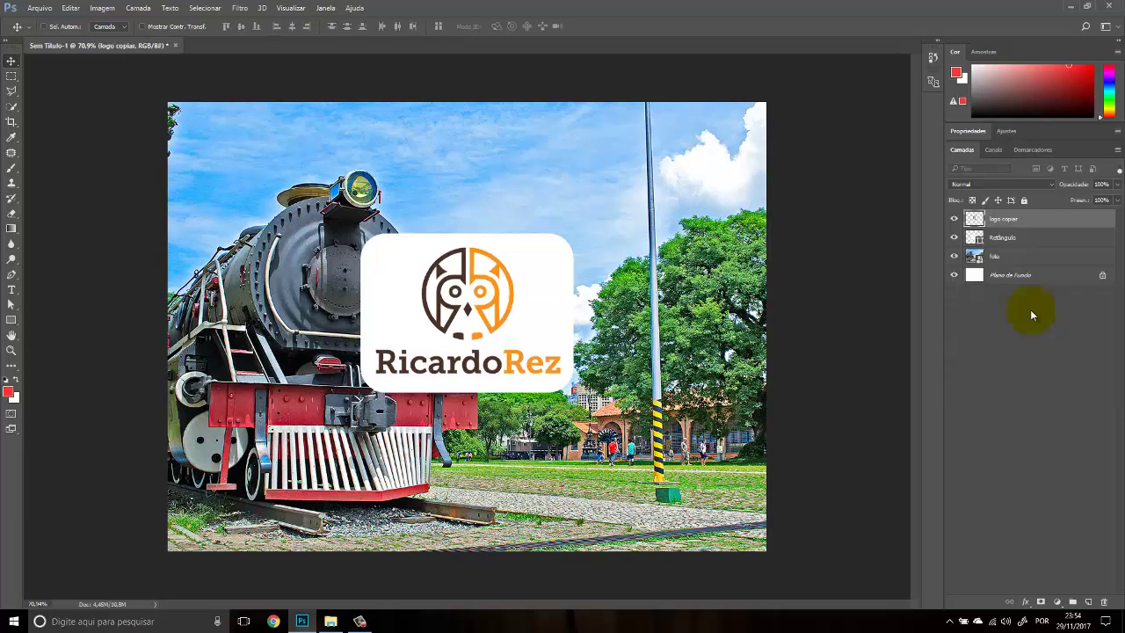